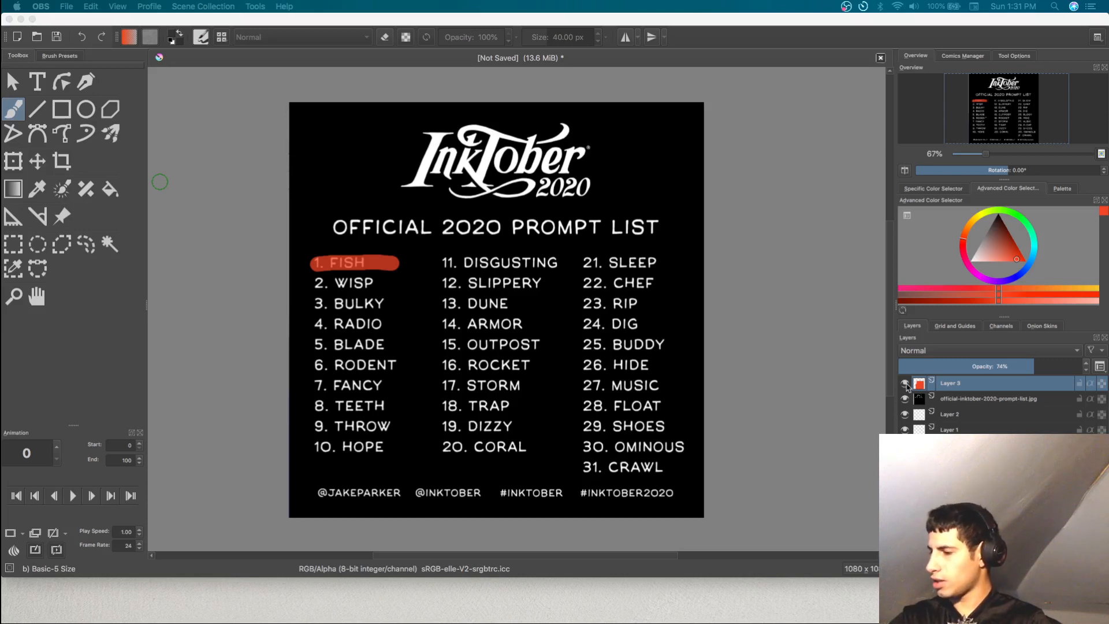
Step: Hide Layer 3 and the official-inktober-2020-prompt-list.jpg layer so the sketch underneath shows
left_click(906, 386)
left_click(906, 386)
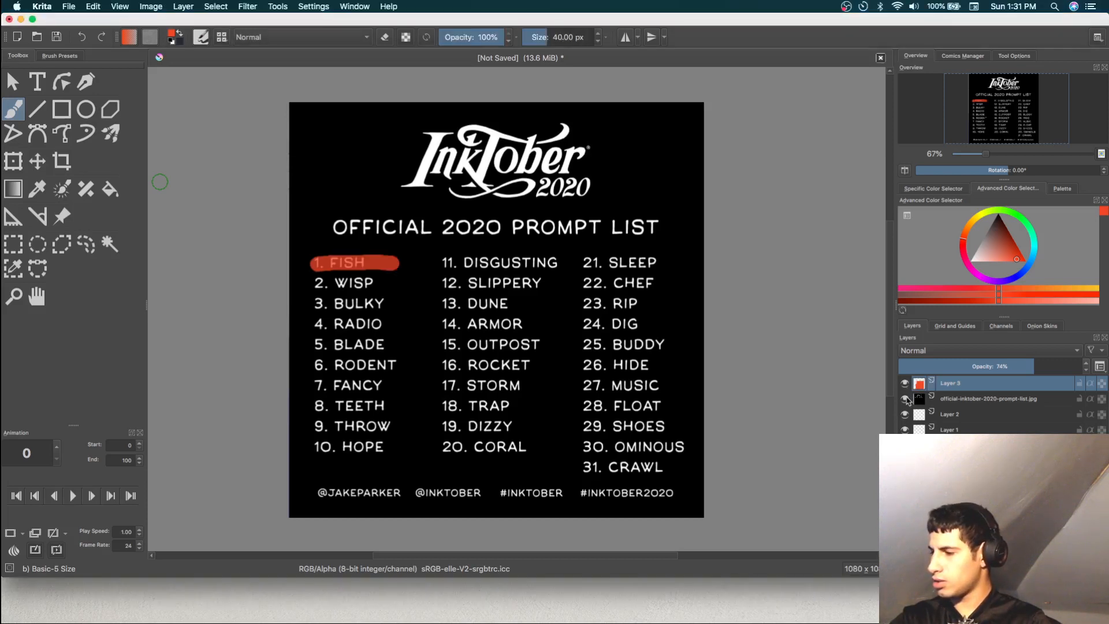
left_click(905, 399)
left_click(905, 383)
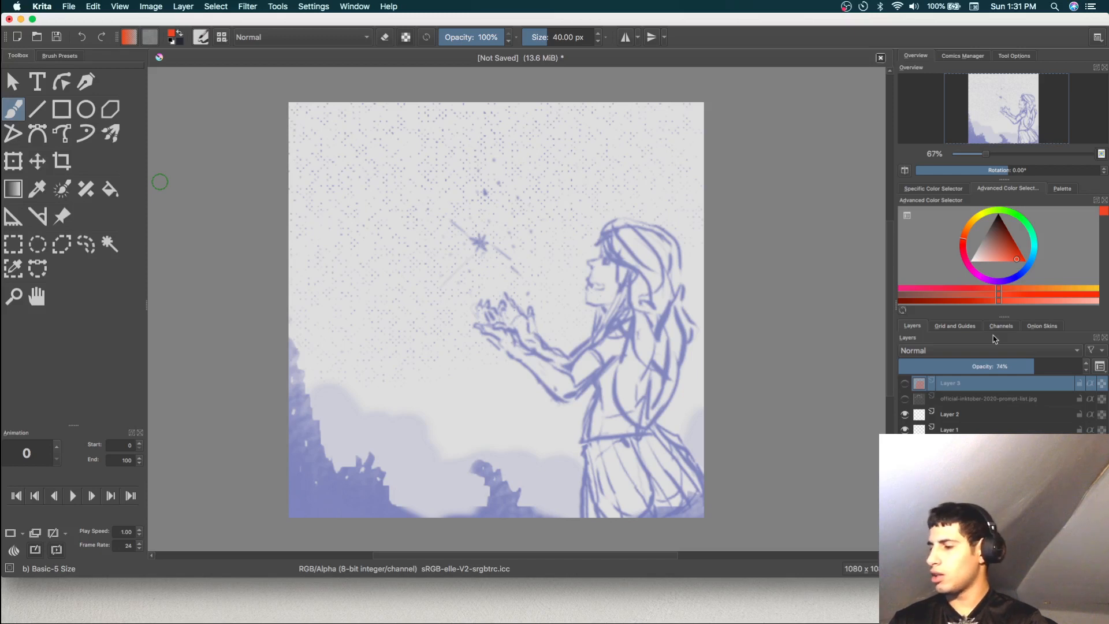
Step: Make Layer 1 the active layer and set the brush colour to black
left_click(969, 430)
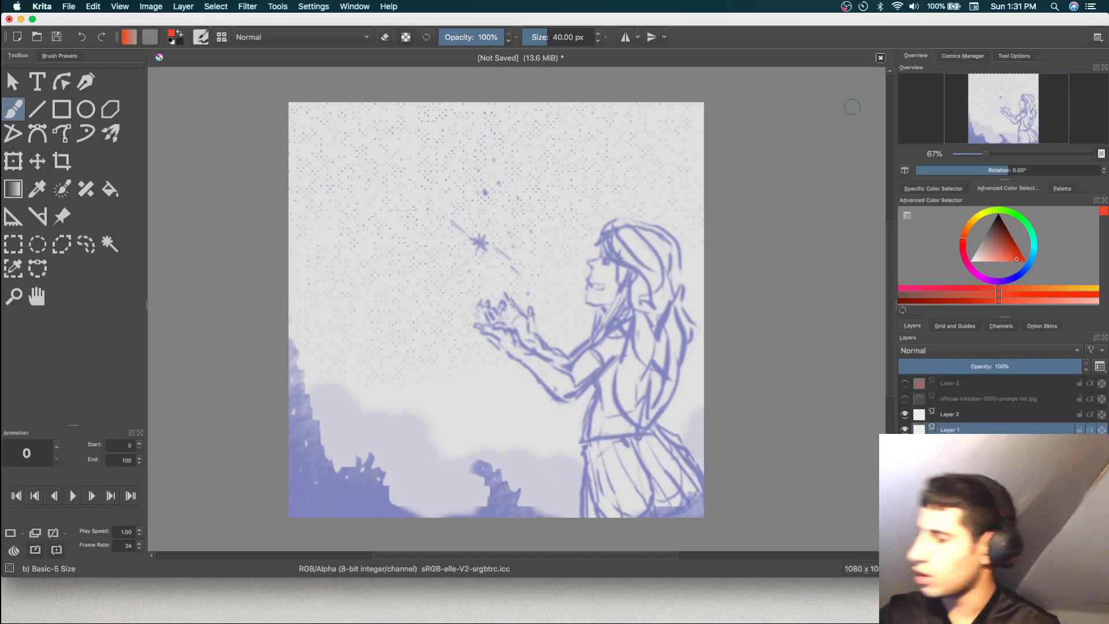
left_click_drag(999, 230, 998, 193)
left_click(58, 56)
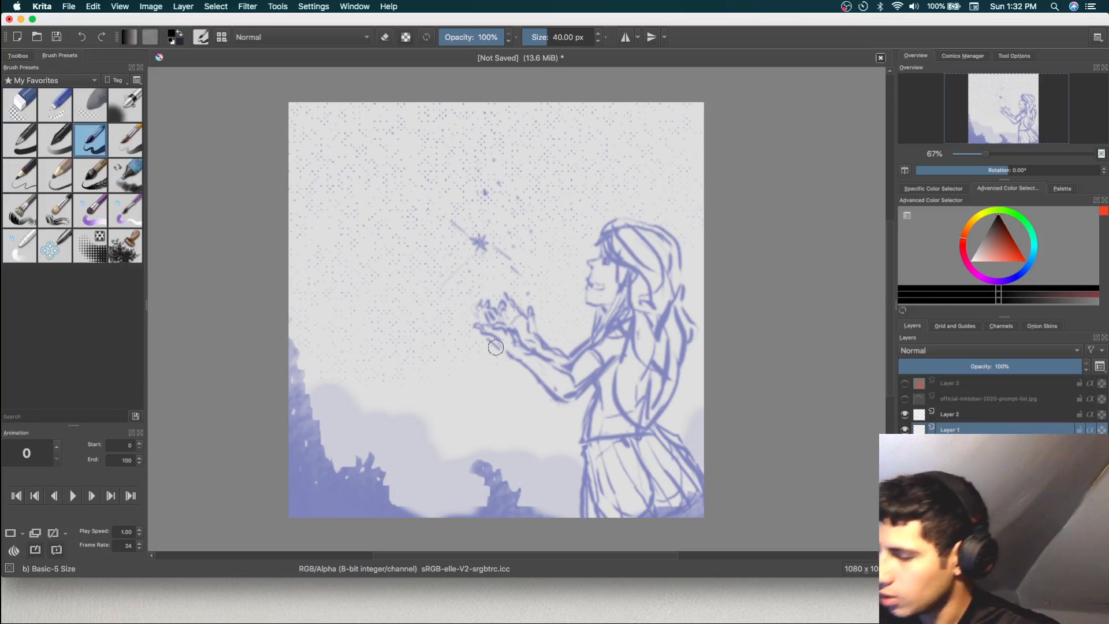
Step: Ink black trial strokes along the girl's forearm and across her hand at 40 px on Layer 1
mouse_move(494, 346)
left_mouse_down()
mouse_move(551, 395)
mouse_move(586, 402)
left_mouse_up()
left_click_drag(517, 337, 576, 390)
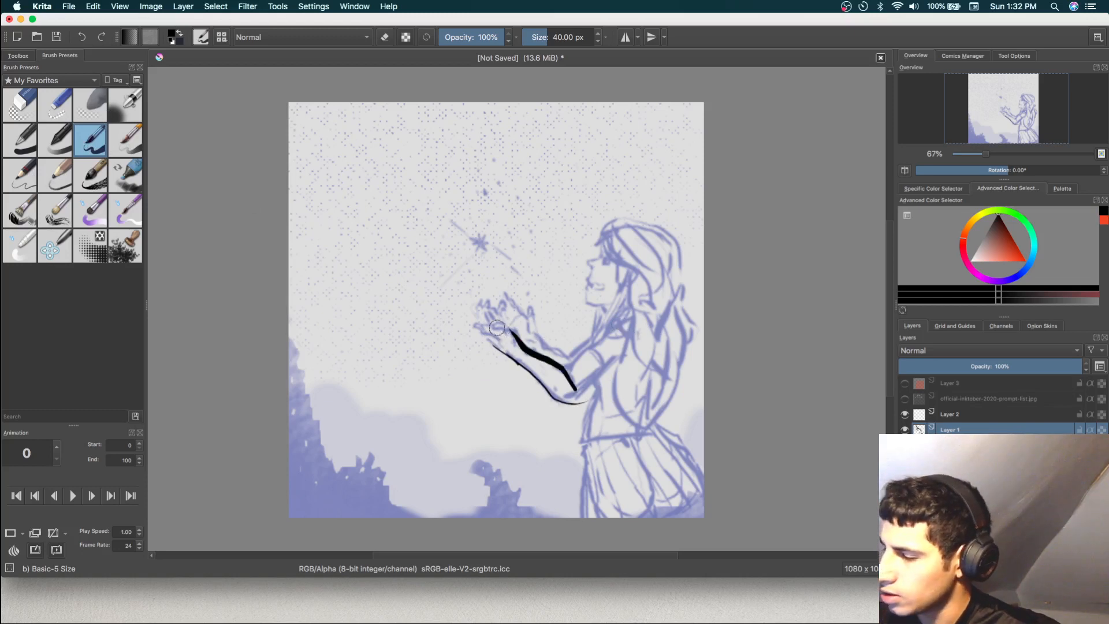
mouse_move(490, 321)
left_mouse_down()
mouse_move(501, 341)
mouse_move(516, 295)
left_mouse_up()
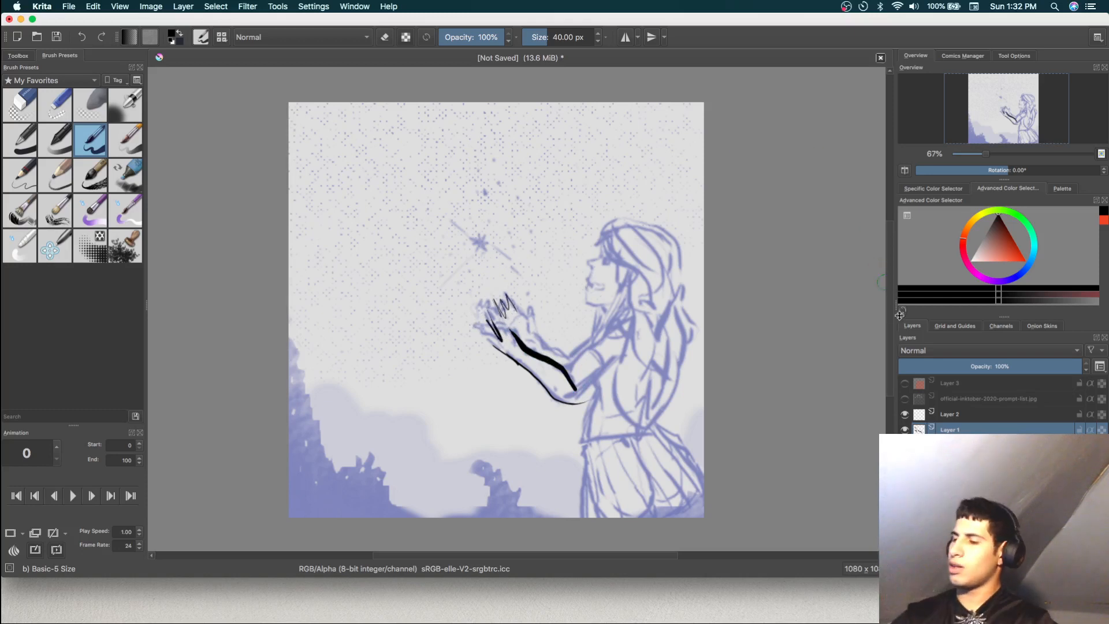
Step: Fill Layer 2 with black using the Fill tool
left_click(970, 416)
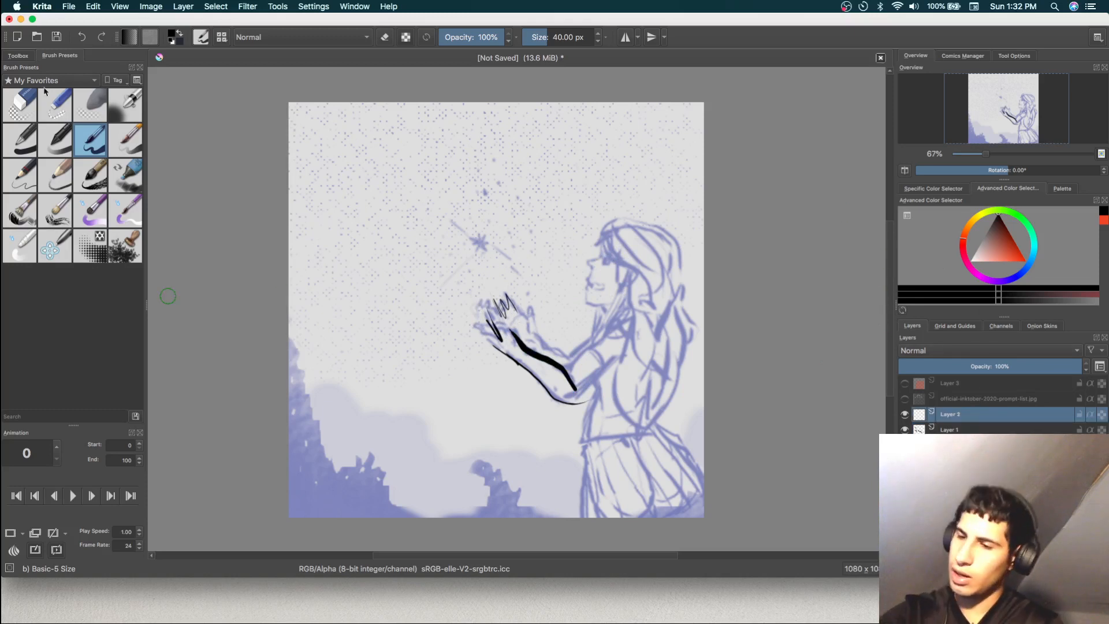
left_click(20, 55)
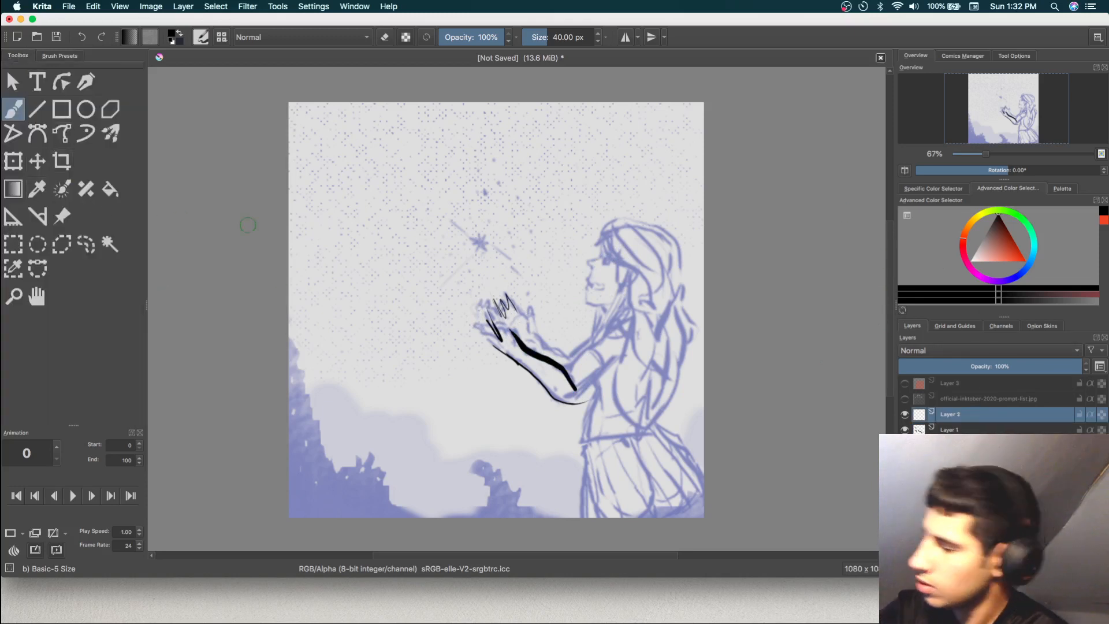
left_click(110, 189)
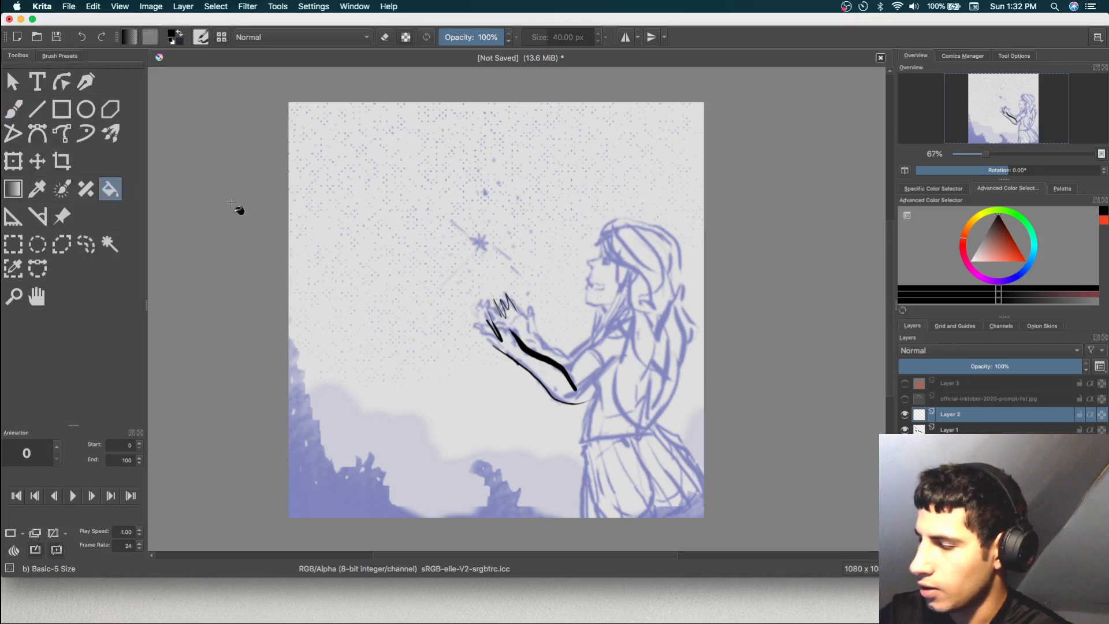
left_click(439, 310)
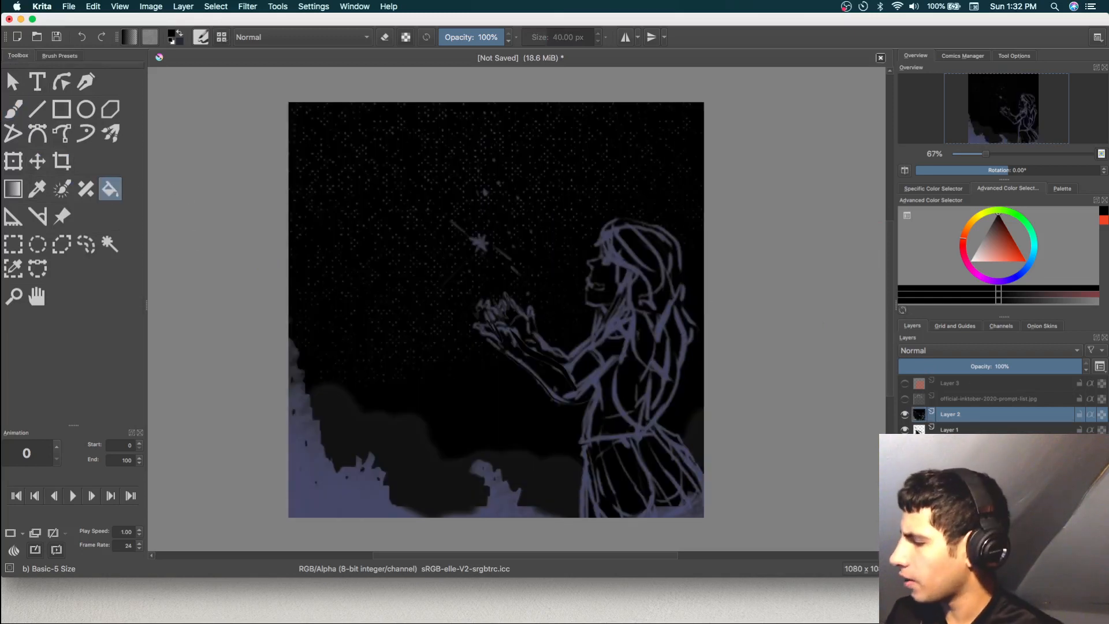
Step: Hide Layer 1 and the layer beneath it, and clear the black fill from Layer 2
left_click(910, 428)
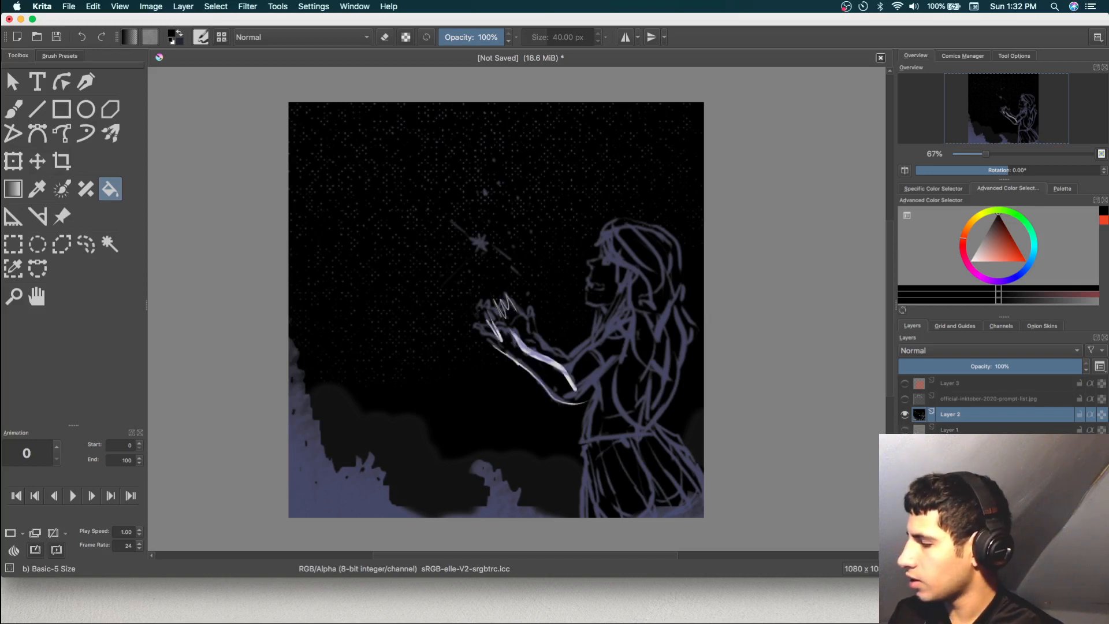
left_click(907, 445)
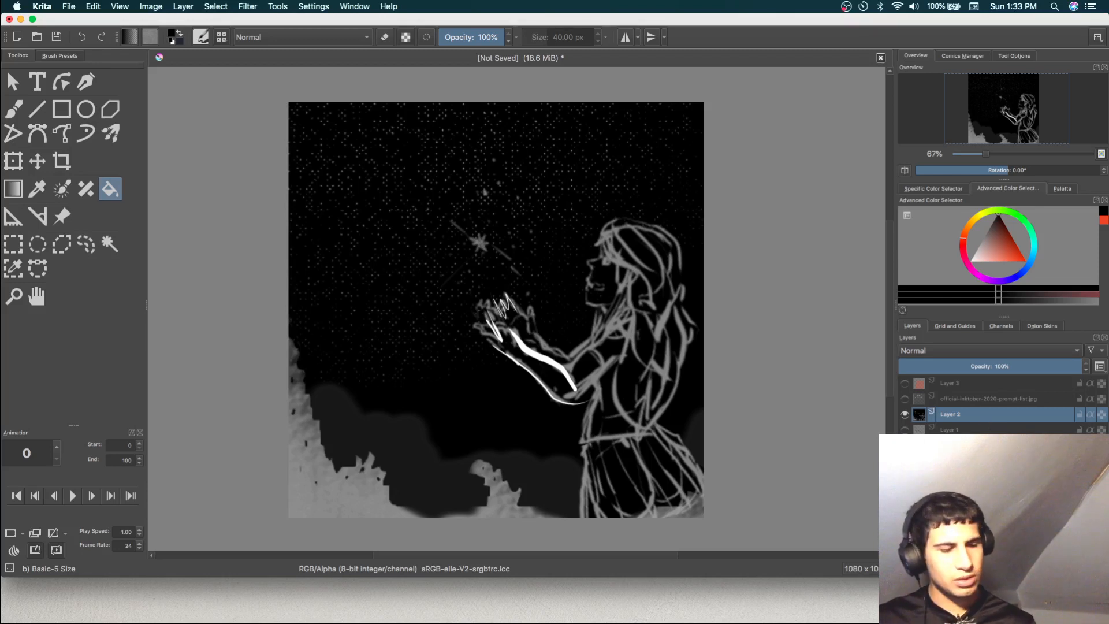
key("BackSpace")
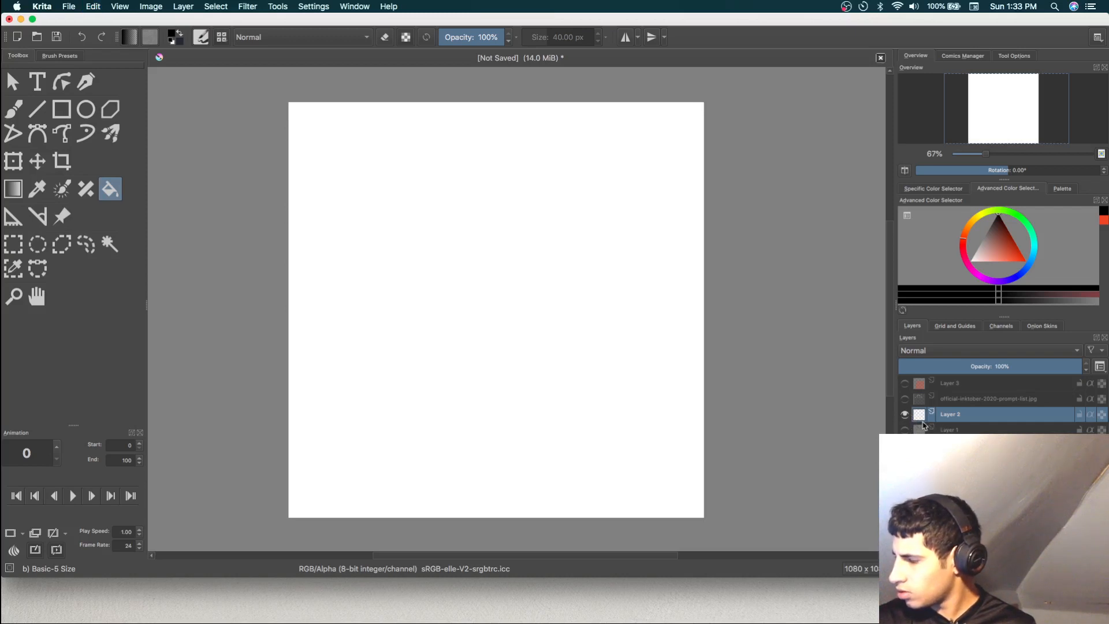
Step: Select and show Layer 1, and undo the black trial strokes on it
left_click(944, 430)
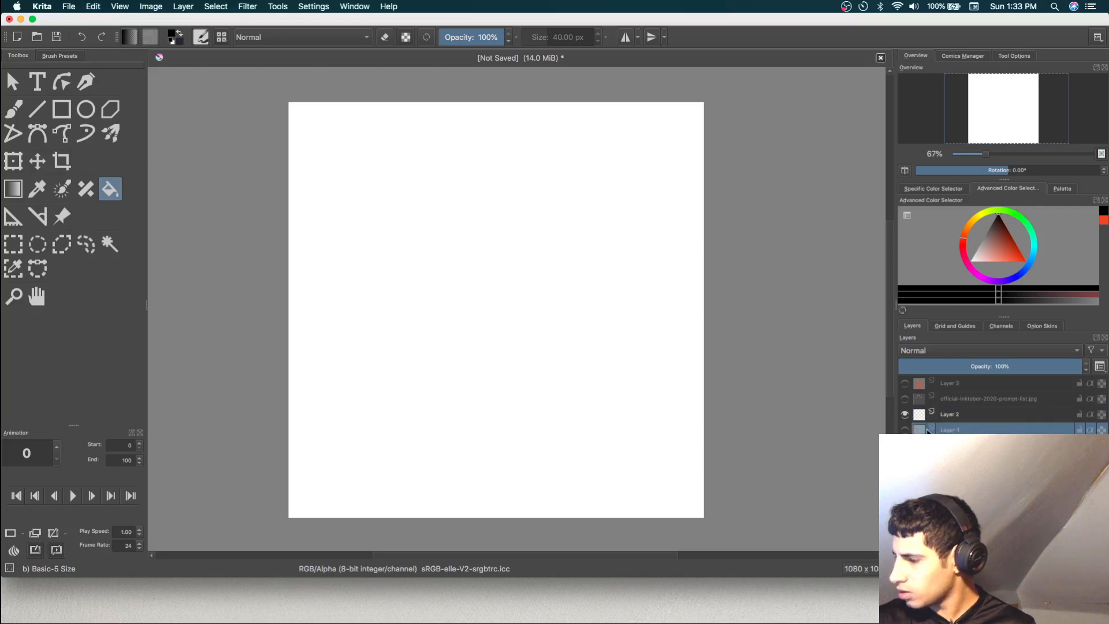
left_click(905, 430)
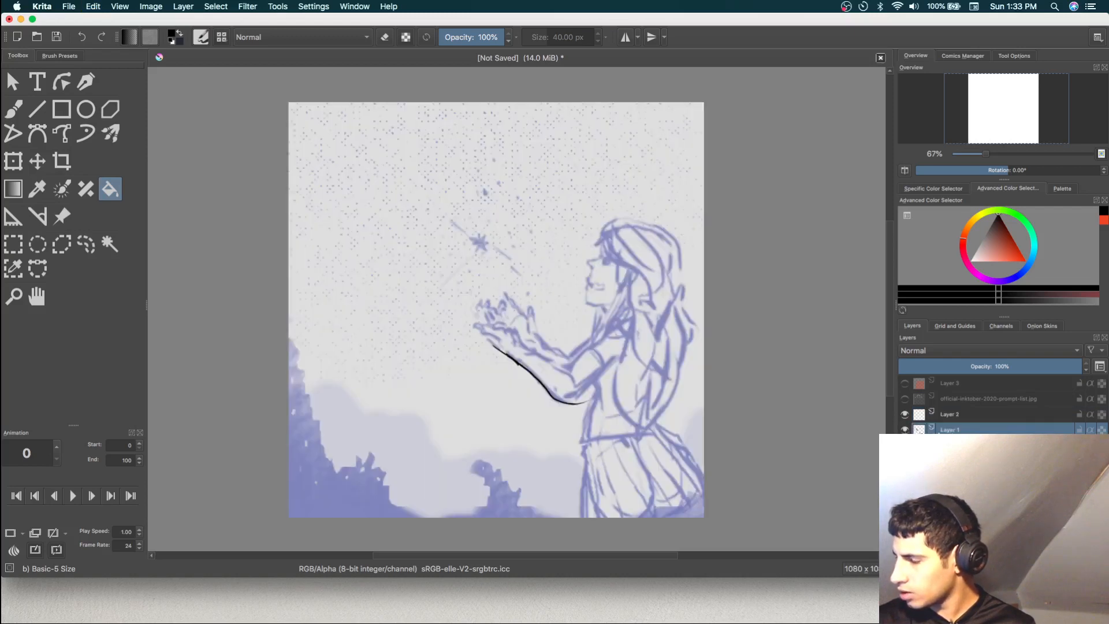
key("ctrl+z")
key("ctrl+z")
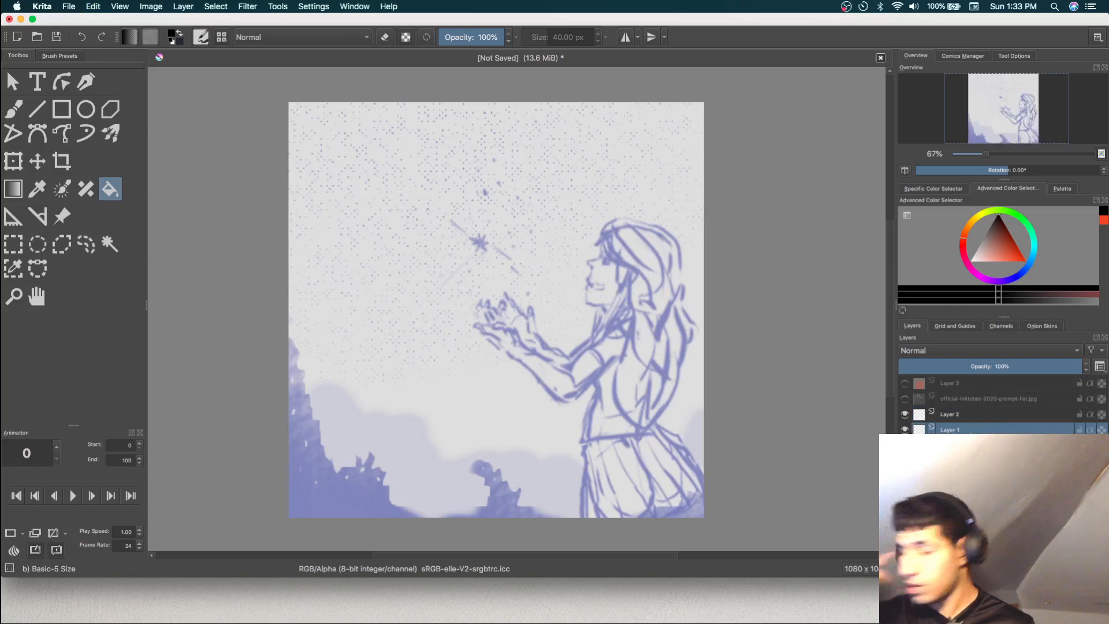
mouse_move(979, 429)
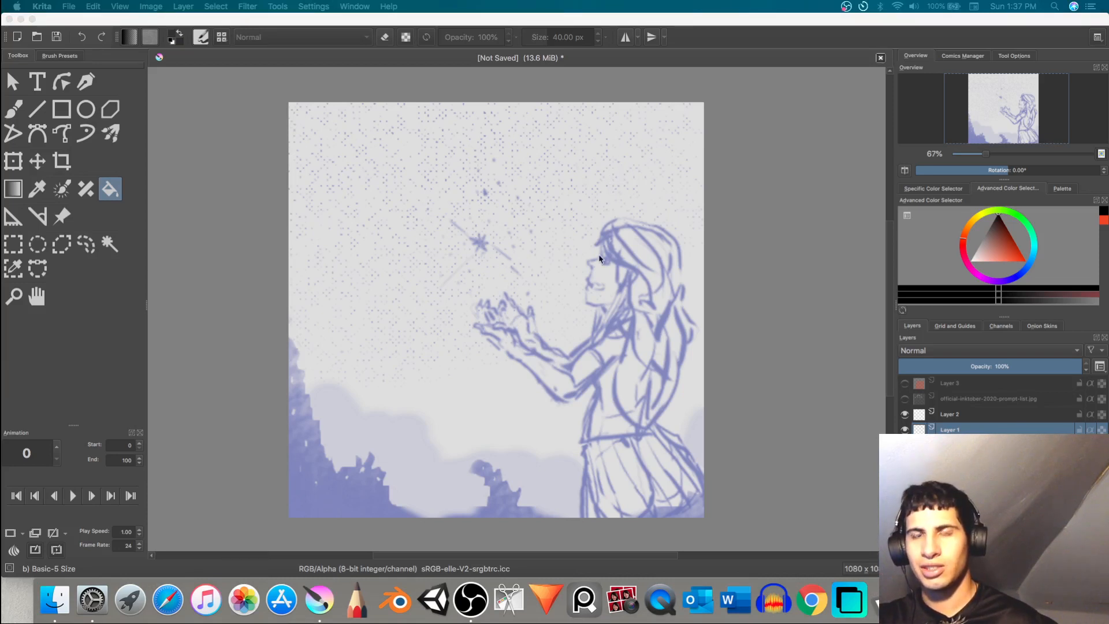
left_click(629, 309)
left_click(636, 306)
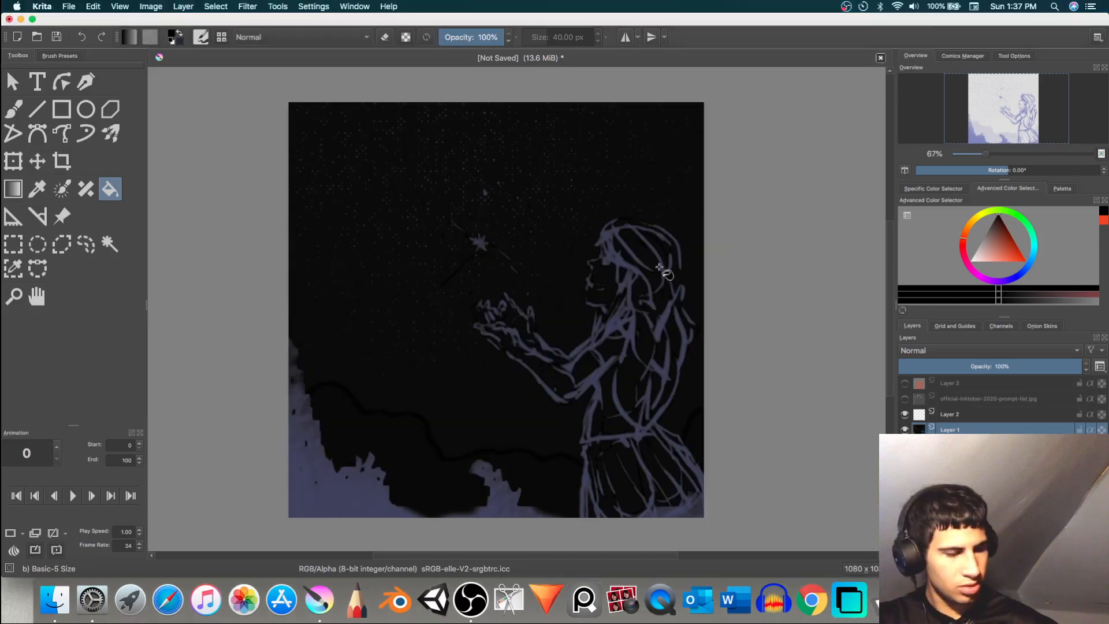
key("ctrl+z")
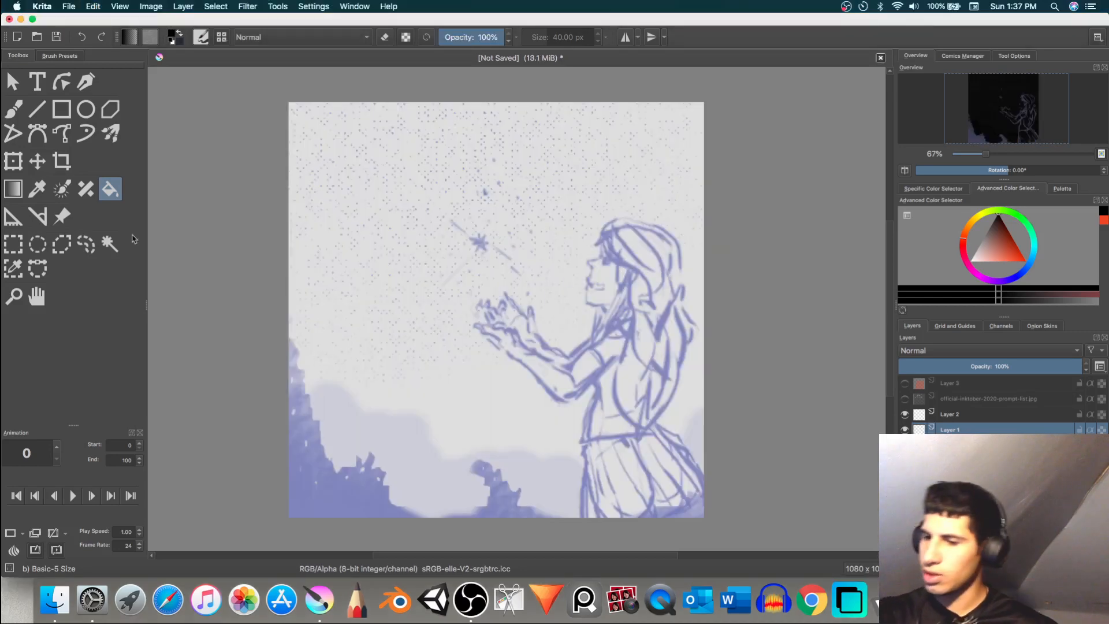
Step: Paint black trial strokes over and above the girl's hair with the Freehand Brush tool, undoing each one
left_click(12, 108)
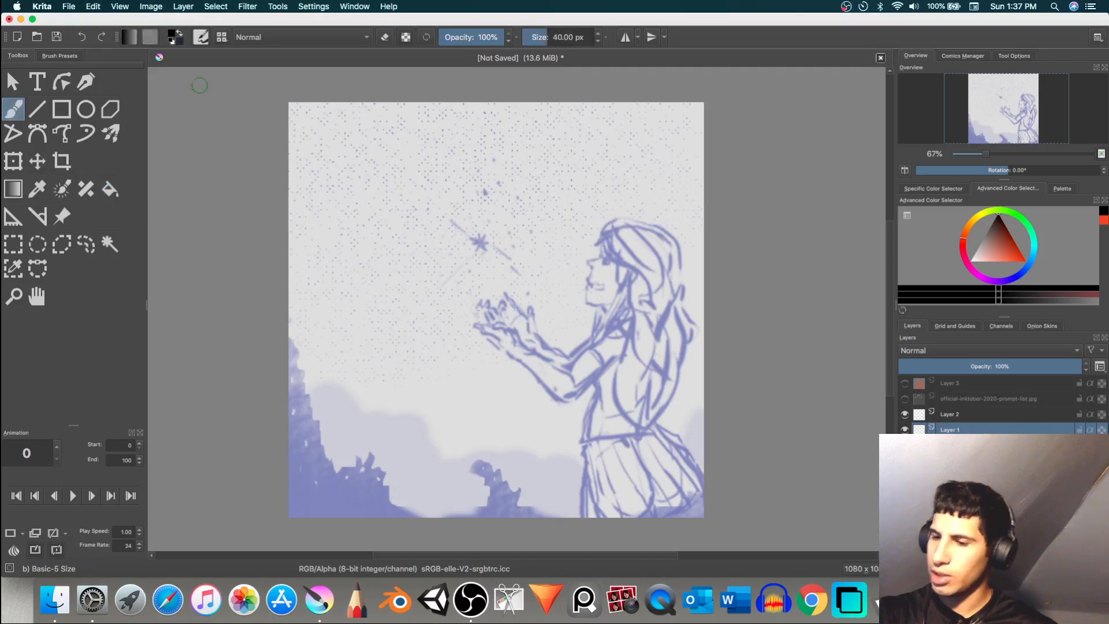
mouse_move(587, 229)
left_mouse_down()
mouse_move(611, 222)
mouse_move(634, 256)
left_mouse_up()
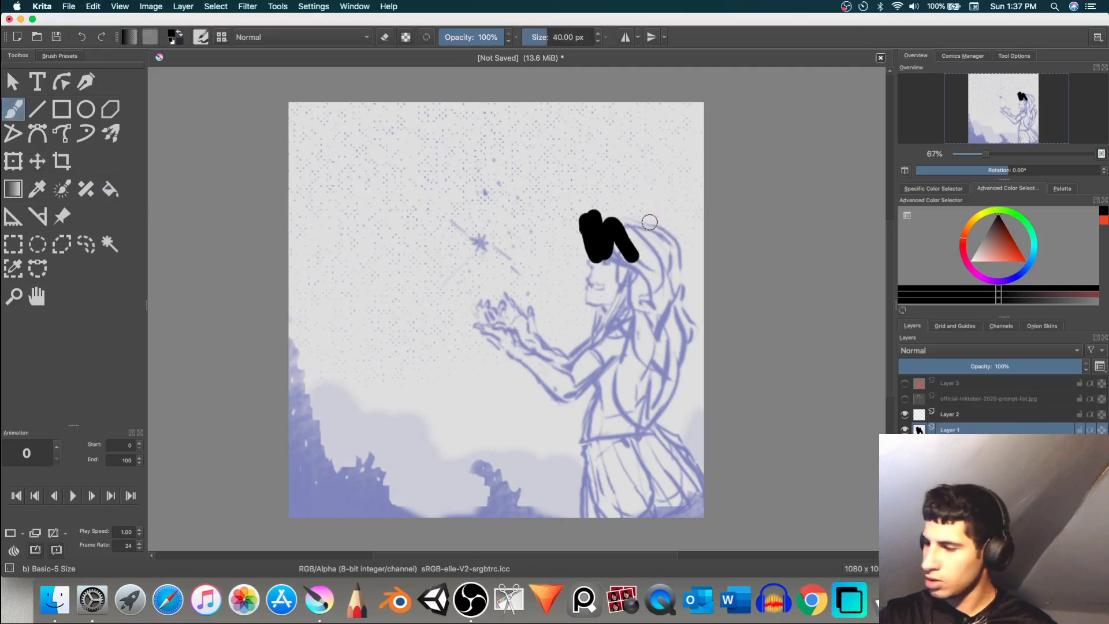
left_click_drag(648, 194, 663, 254)
key("super+z")
key("super+z")
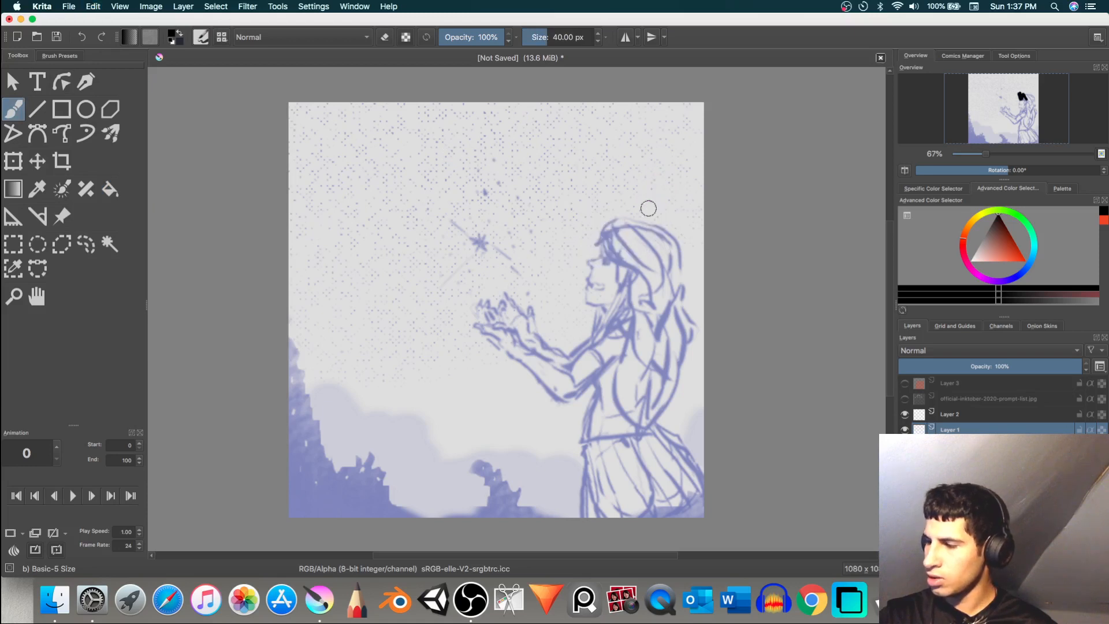
left_click_drag(624, 168, 649, 260)
key("super+z")
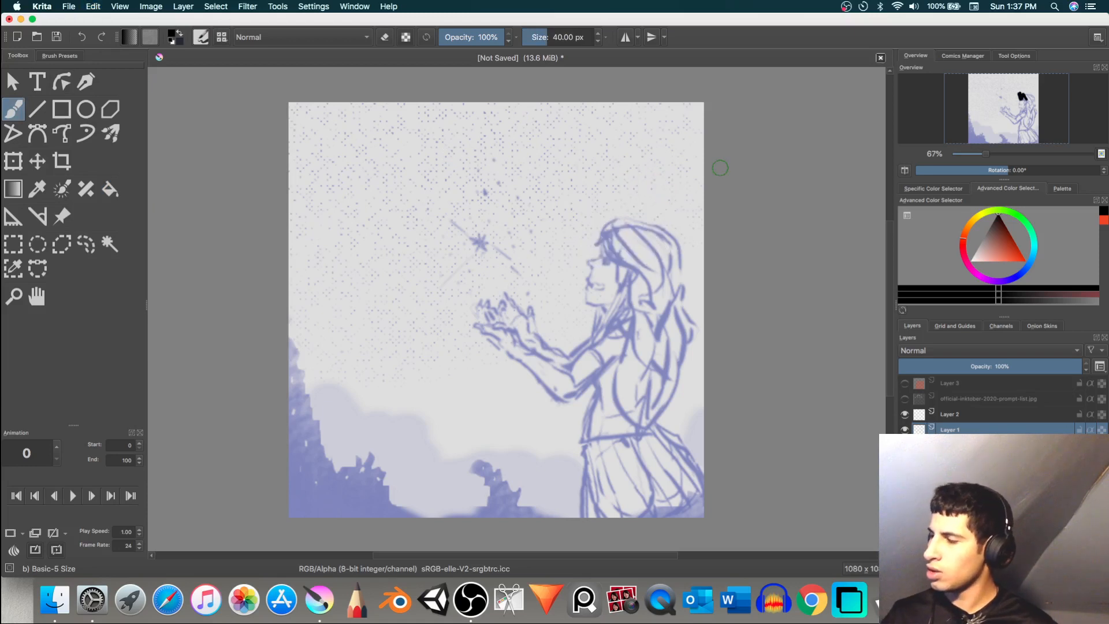
left_click(654, 196)
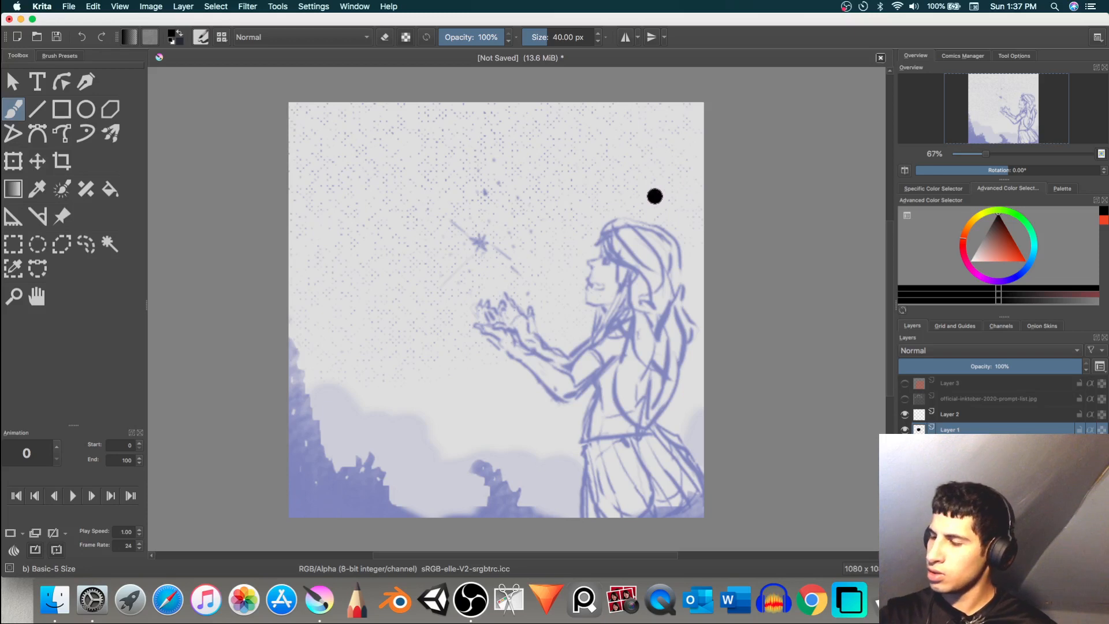
key("super+z")
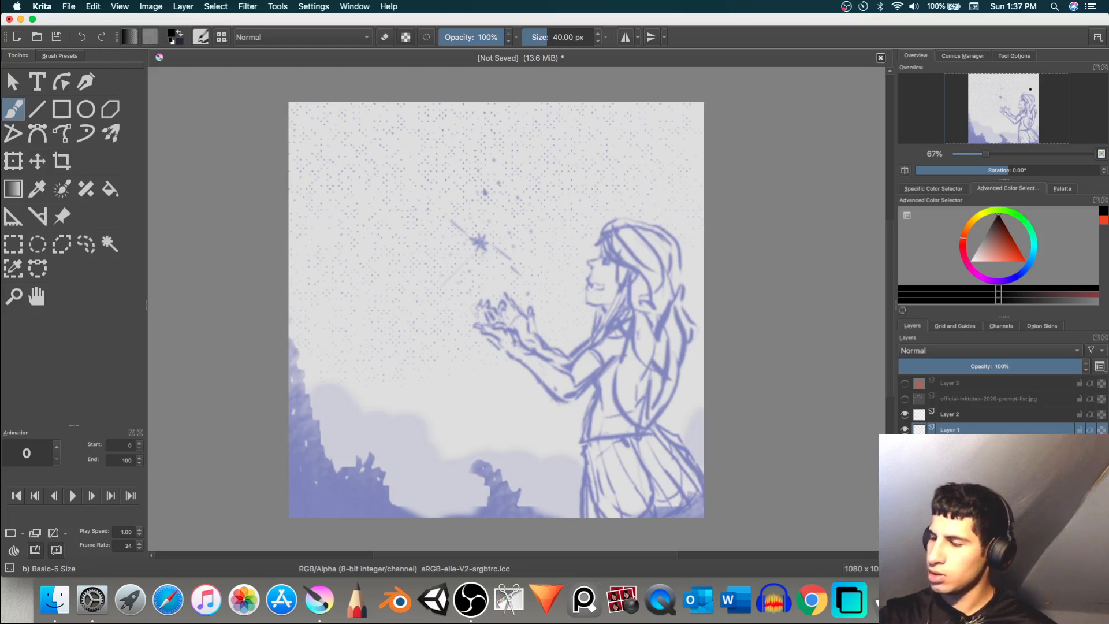
mouse_move(646, 181)
left_mouse_down()
mouse_move(667, 231)
mouse_move(668, 188)
mouse_move(691, 238)
mouse_move(702, 202)
left_mouse_up()
key("super+z")
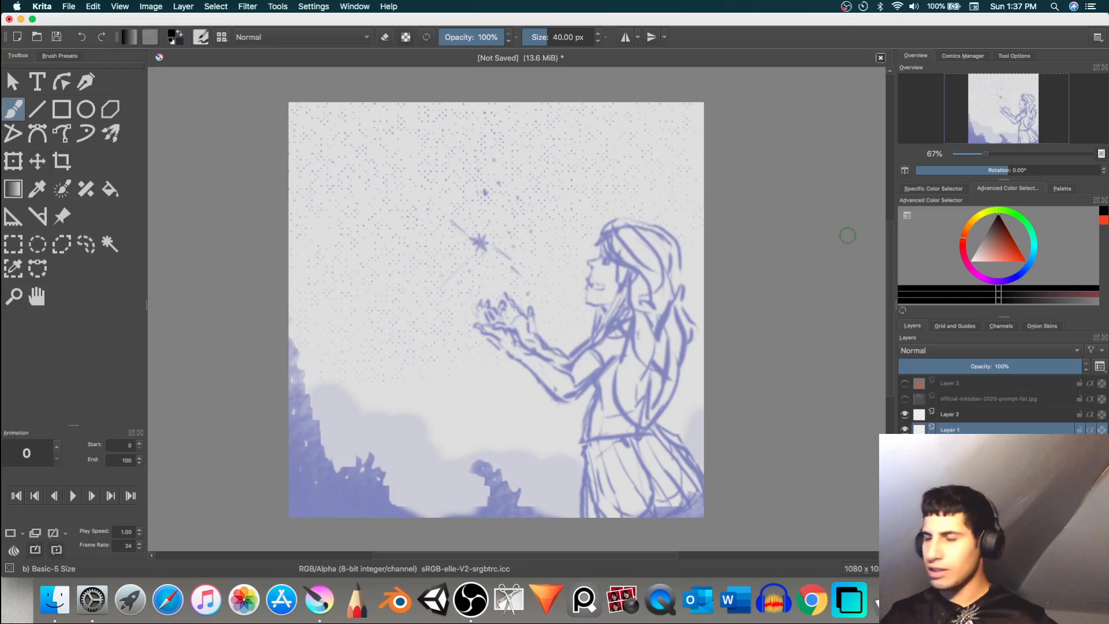
Step: Draw black trial strokes of varying thickness across the girl's hands, beside the star and over her face
left_click_drag(431, 235, 512, 333)
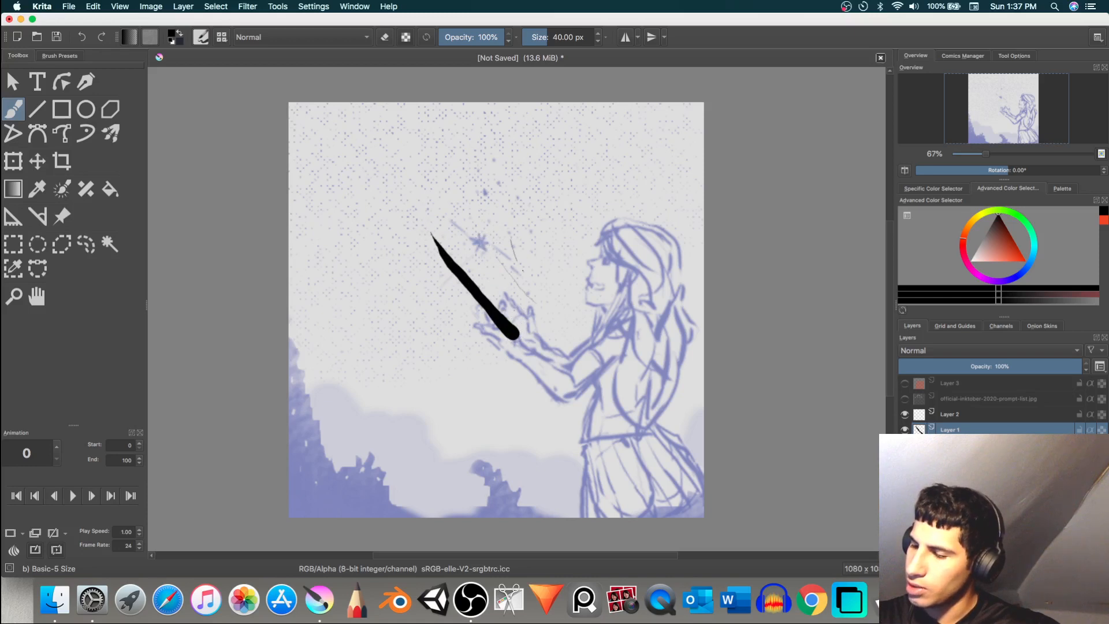
left_click_drag(523, 271, 548, 306)
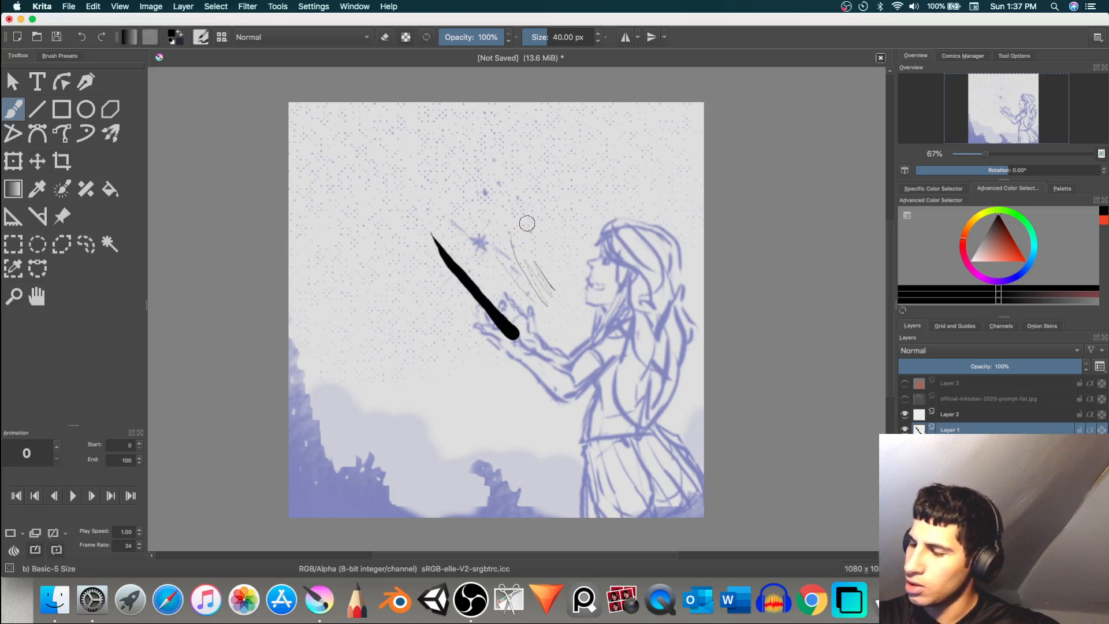
left_click_drag(527, 224, 564, 273)
left_click_drag(533, 228, 580, 267)
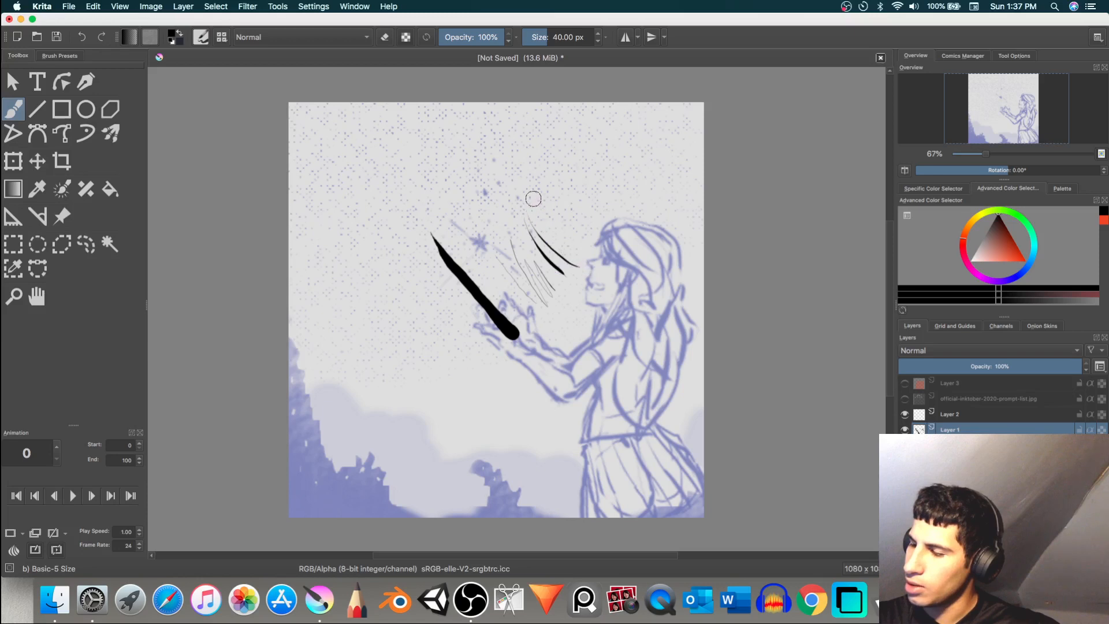
mouse_move(531, 199)
left_mouse_down()
mouse_move(591, 279)
mouse_move(591, 315)
mouse_move(597, 275)
mouse_move(583, 231)
mouse_move(613, 252)
mouse_move(622, 285)
mouse_move(623, 200)
mouse_move(641, 258)
left_mouse_up()
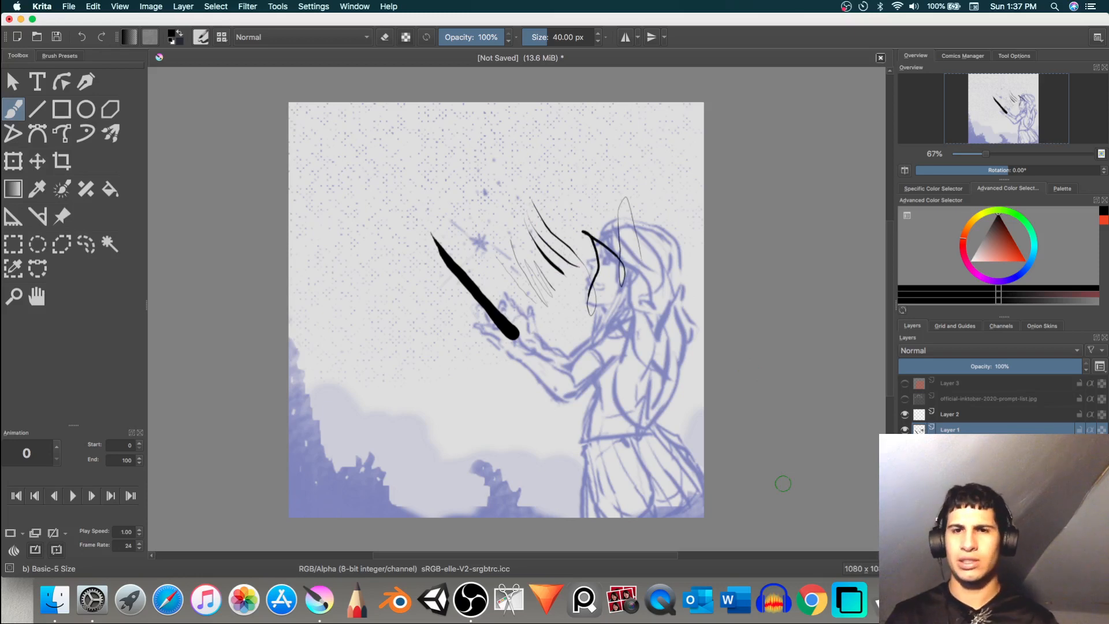
Step: Undo all the varying-thickness trial strokes on Layer 1
key("super+z")
key("super+z")
key("super+z")
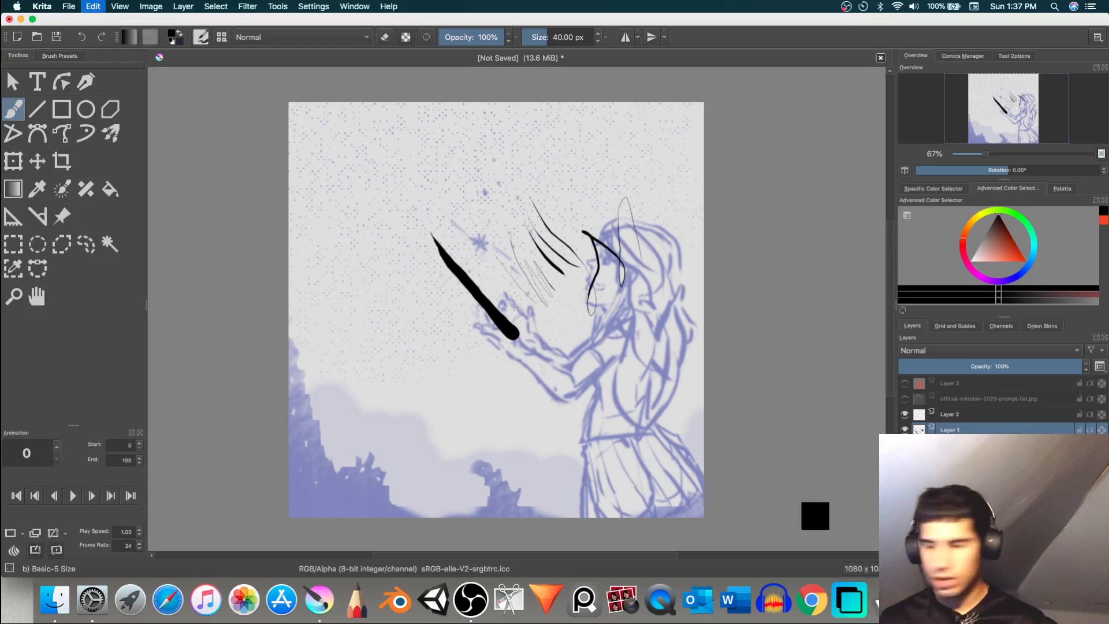
key("super+z")
key("super+z")
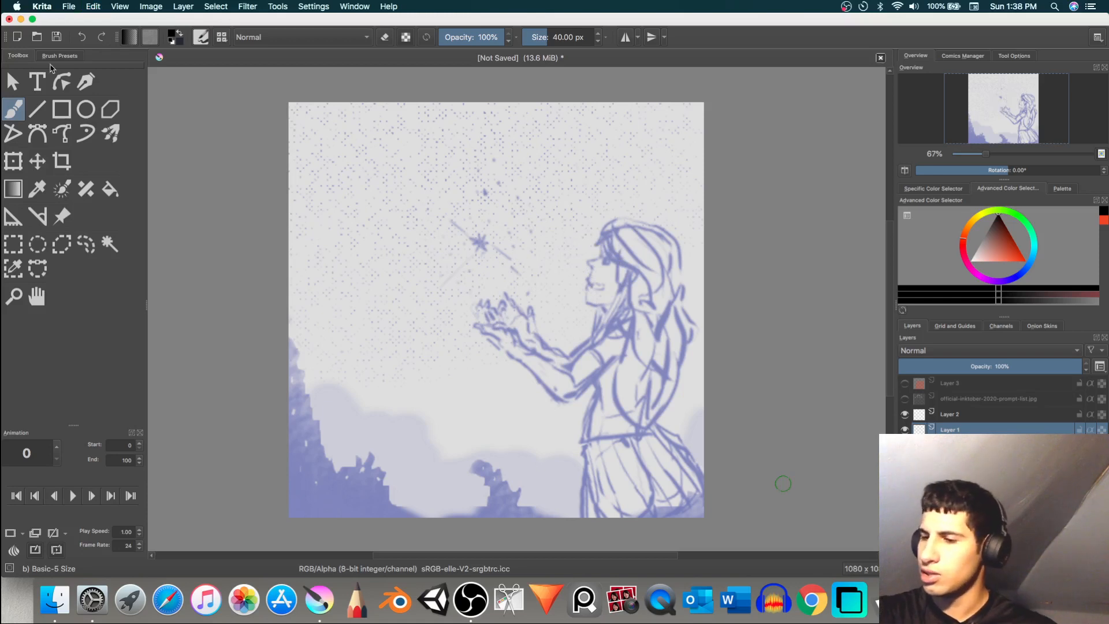
Step: Choose the Pencil-2 brush preset, test it with a scribble over the girl's hands, and undo the scribble
left_click(58, 56)
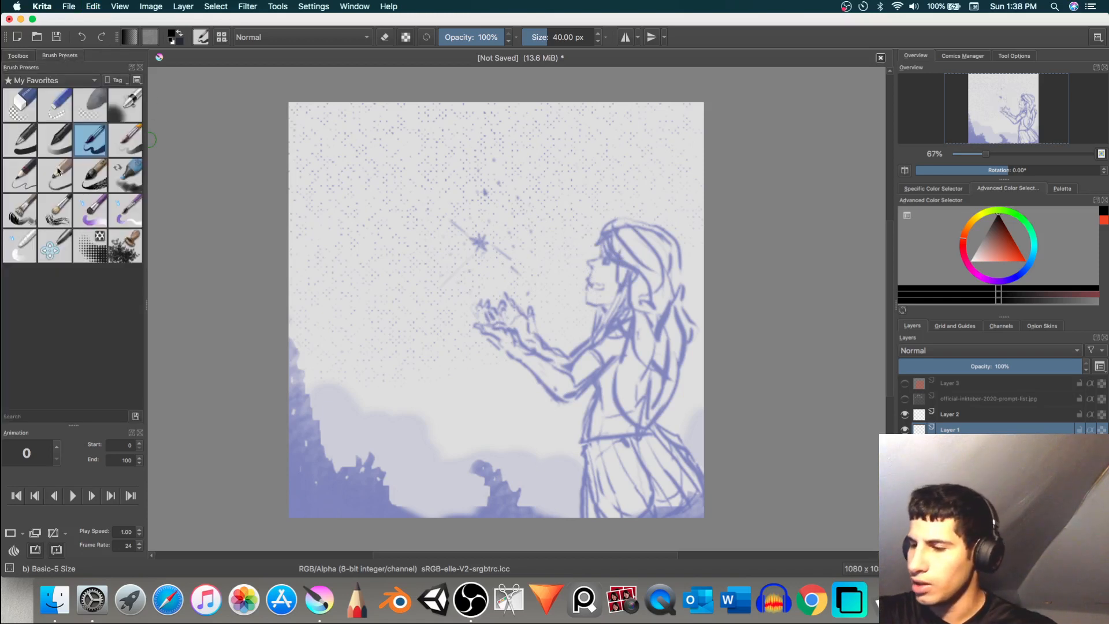
left_click(20, 175)
mouse_move(481, 317)
left_mouse_down()
mouse_move(510, 286)
mouse_move(563, 315)
left_mouse_up()
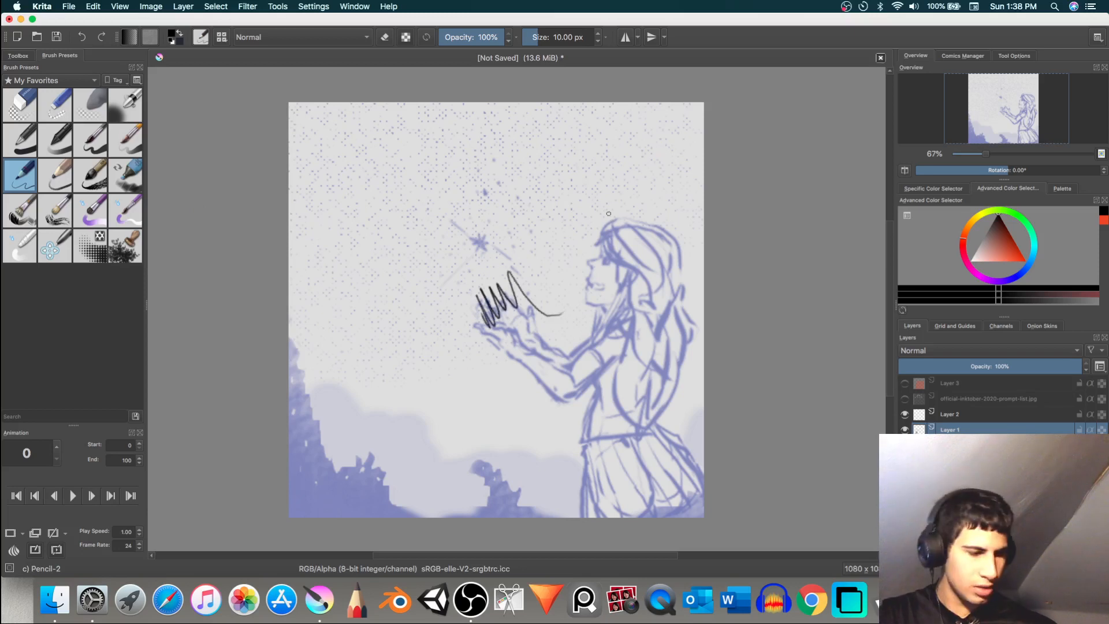
key("ctrl+z")
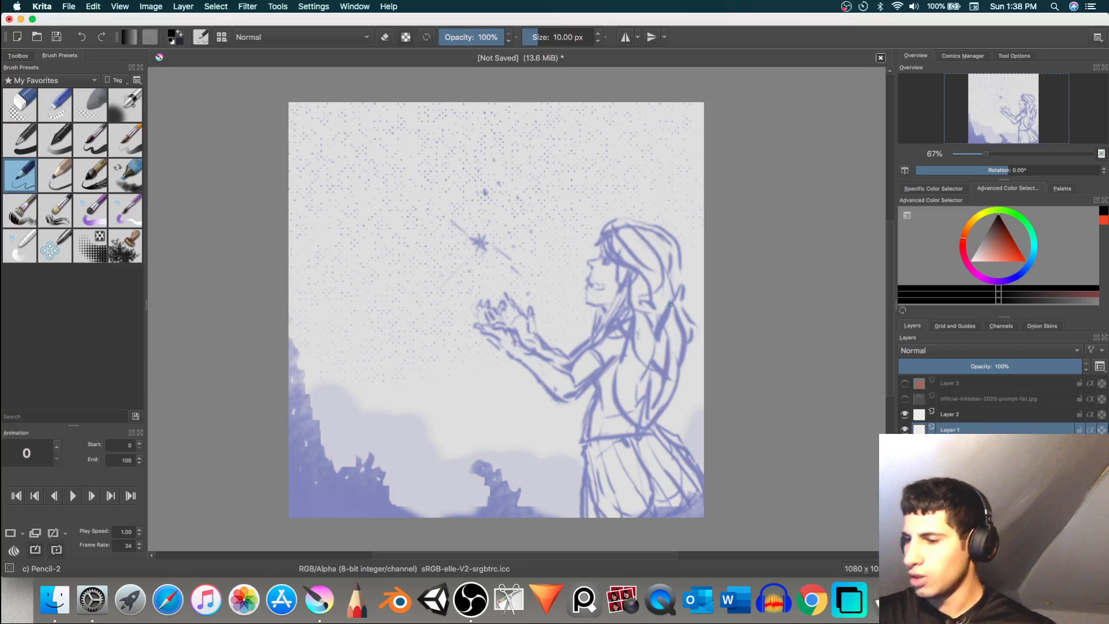
Step: Choose the Ink-8 Sumi-e brush preset, test it with a scribble and a forearm stroke, and undo both
left_click(101, 179)
mouse_move(431, 260)
left_mouse_down()
mouse_move(457, 296)
mouse_move(471, 280)
mouse_move(498, 282)
mouse_move(558, 327)
mouse_move(542, 200)
mouse_move(584, 323)
mouse_move(588, 263)
mouse_move(629, 326)
left_mouse_up()
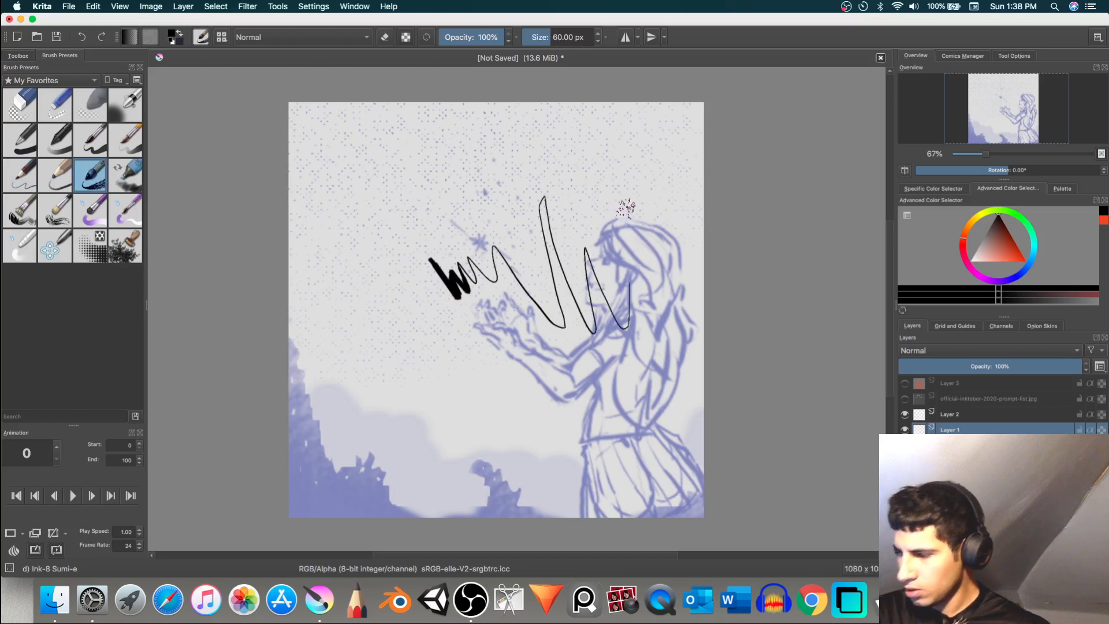
key("ctrl+z")
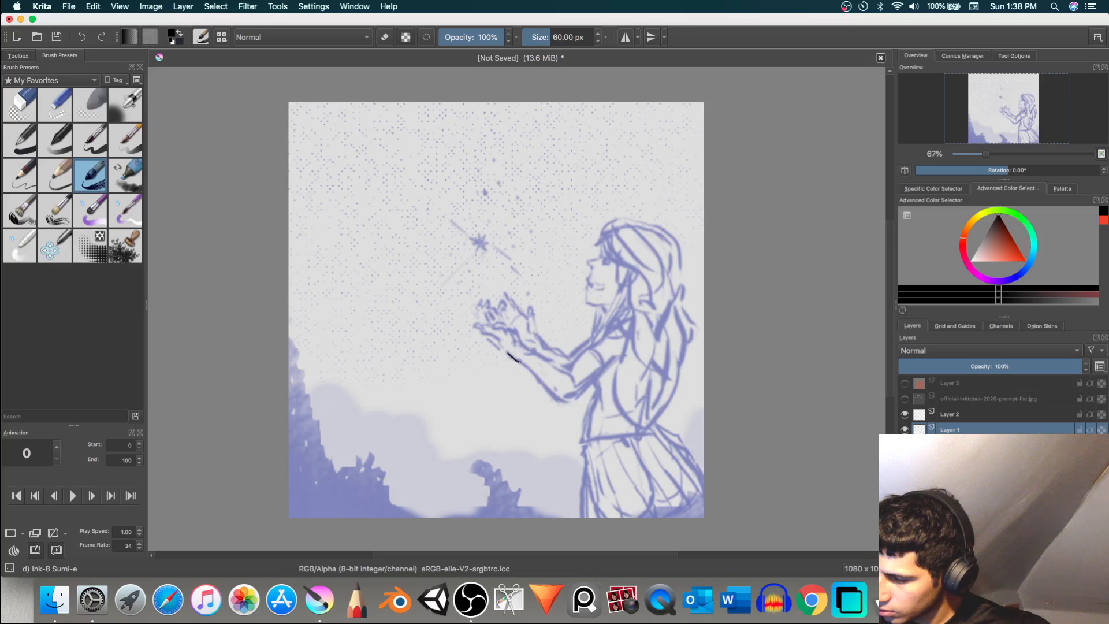
left_click_drag(527, 367, 558, 387)
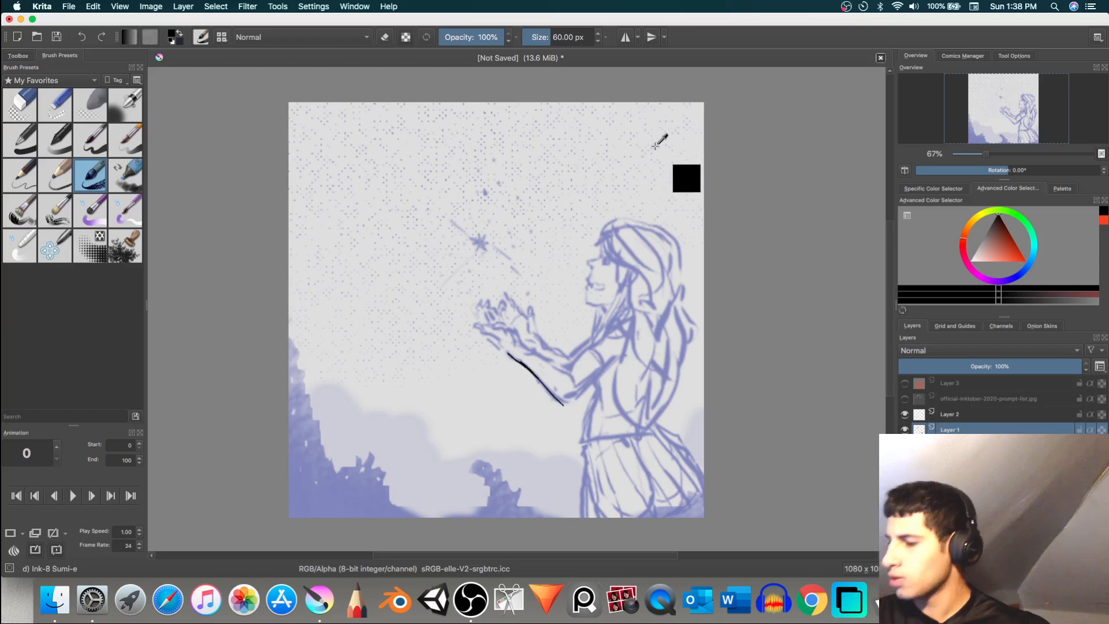
key("ctrl+z")
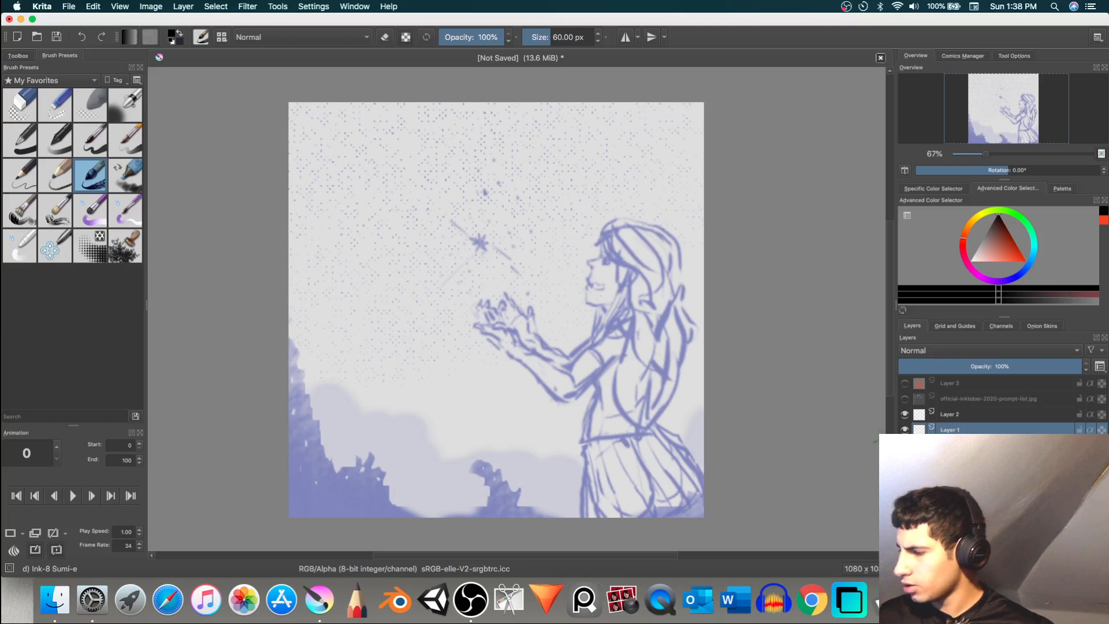
Step: Lower the opacity of the sketch layer beneath Layer 1 to 41%
left_click(976, 446)
left_click_drag(1013, 365, 976, 364)
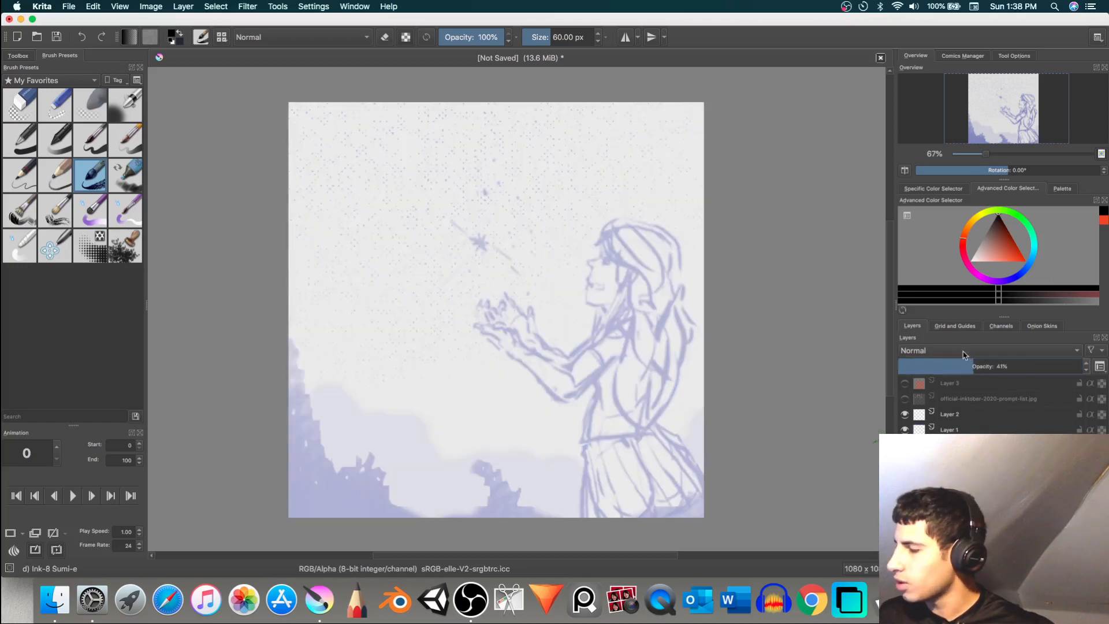
Step: Start the work timer for the "video for the day" task, then return to the Krita drawing
left_click(848, 7)
left_click(849, 7)
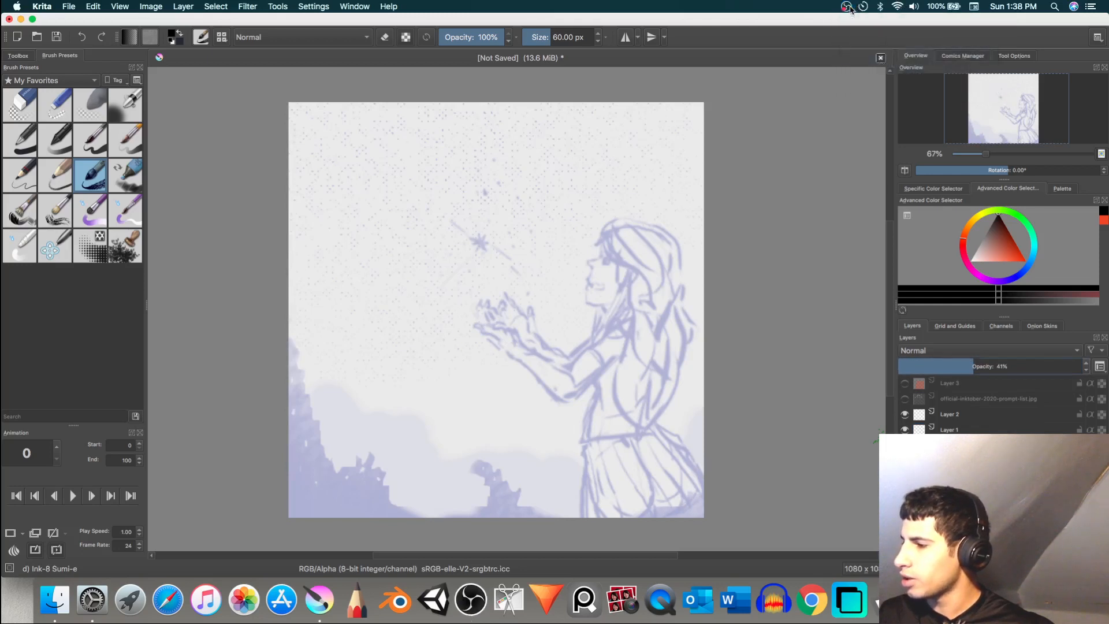
left_click(848, 10)
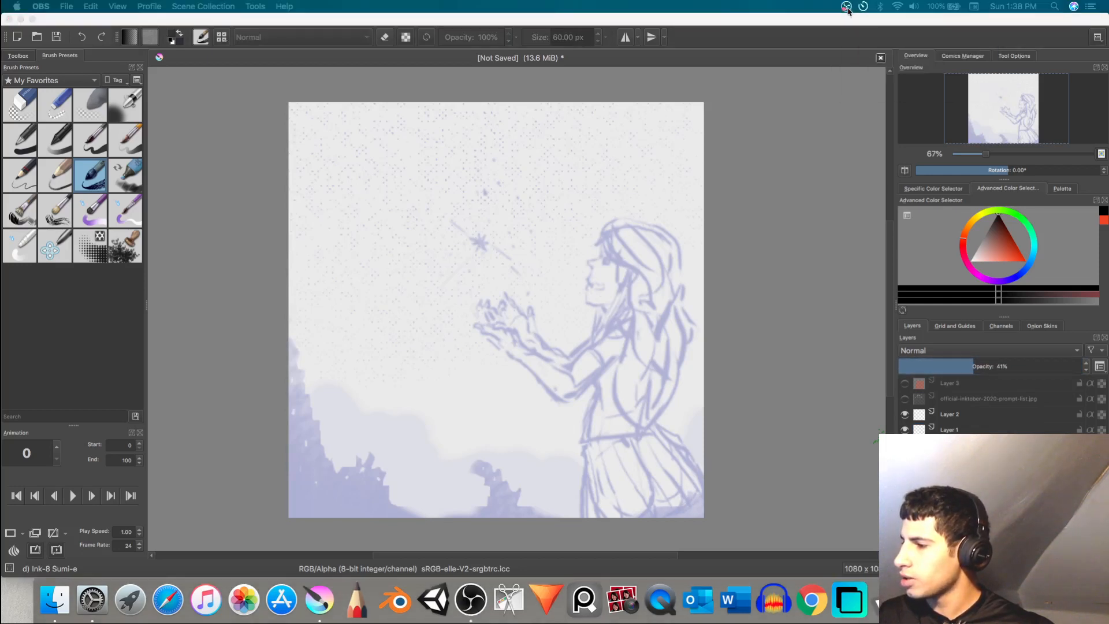
left_click(863, 8)
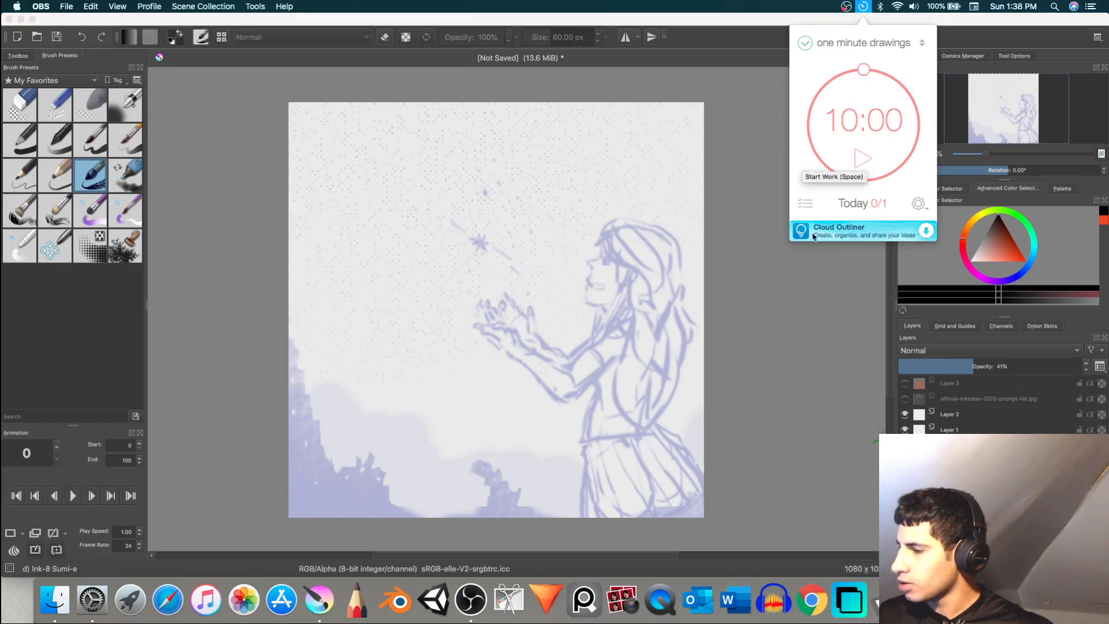
left_click(806, 204)
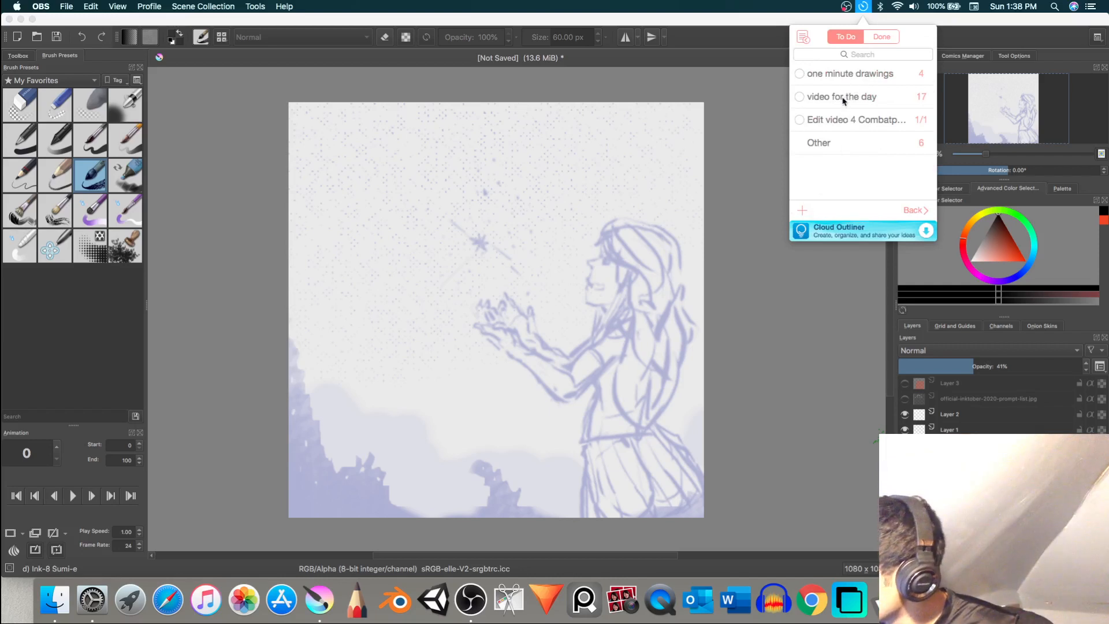
mouse_move(844, 100)
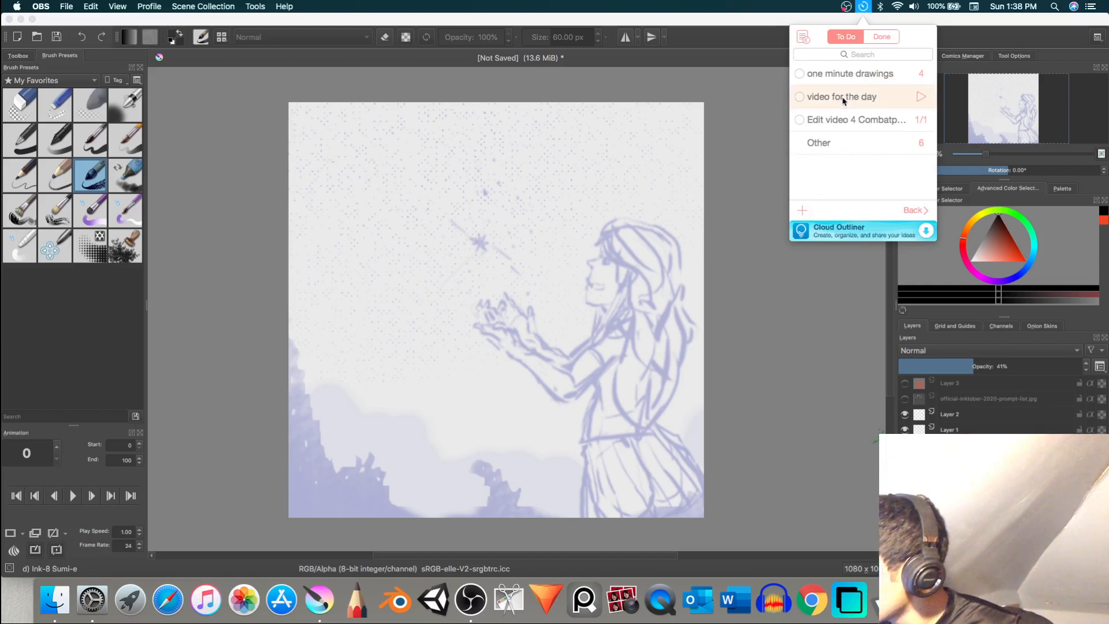
left_click(921, 98)
left_click(780, 314)
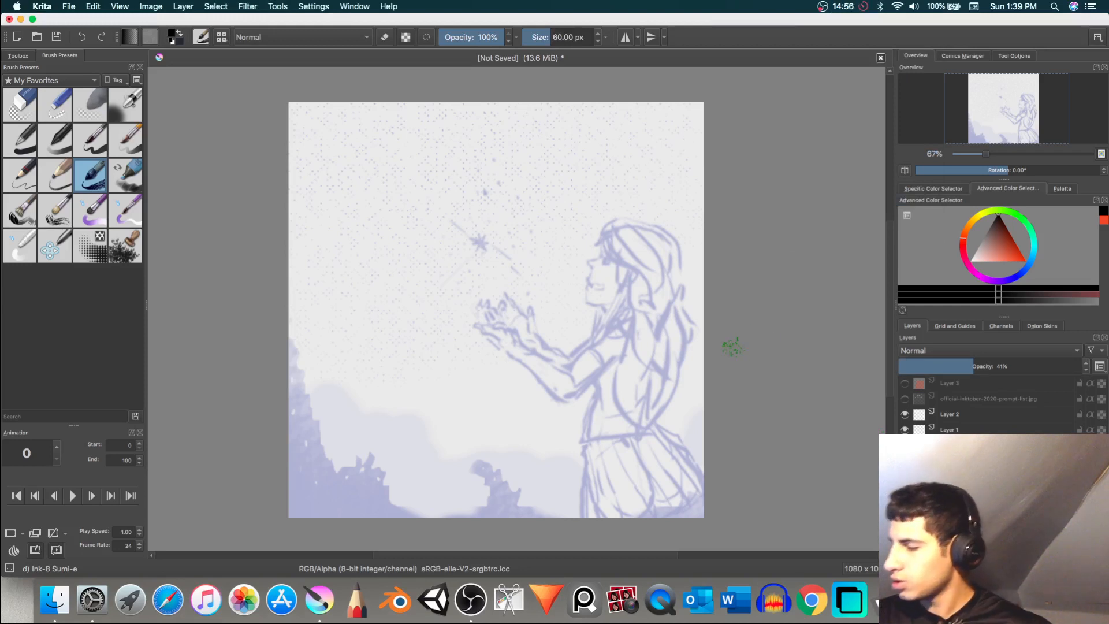
Step: On Layer 1, ink the outer edge of the lower hand and both contours of its forearm, undoing poor strokes
left_click(969, 429)
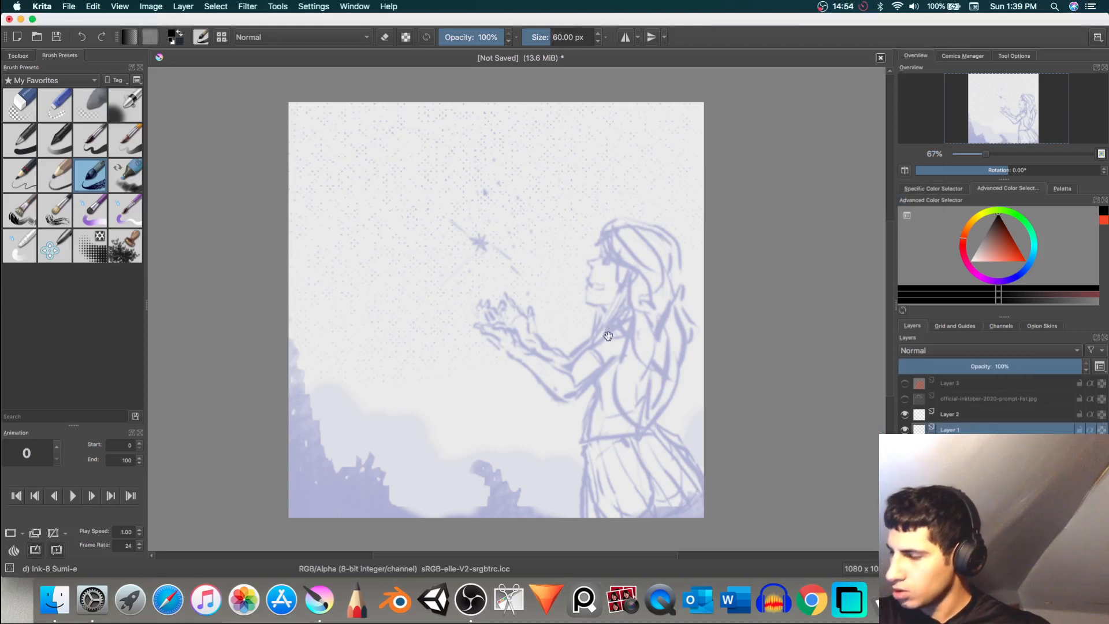
left_click_drag(604, 346, 630, 338)
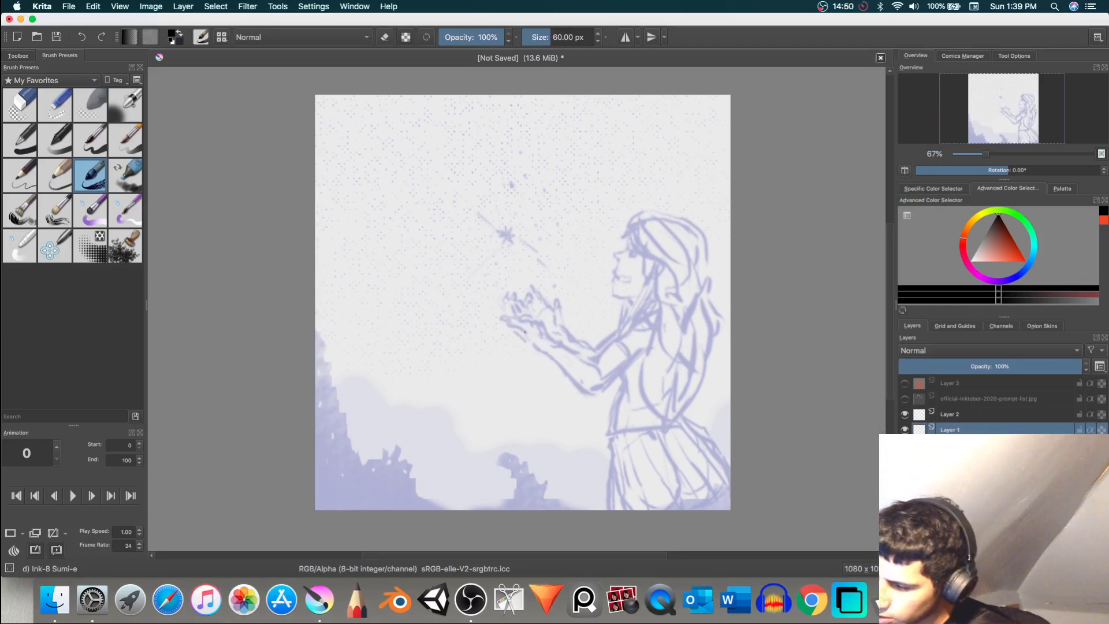
left_click_drag(541, 350, 545, 339)
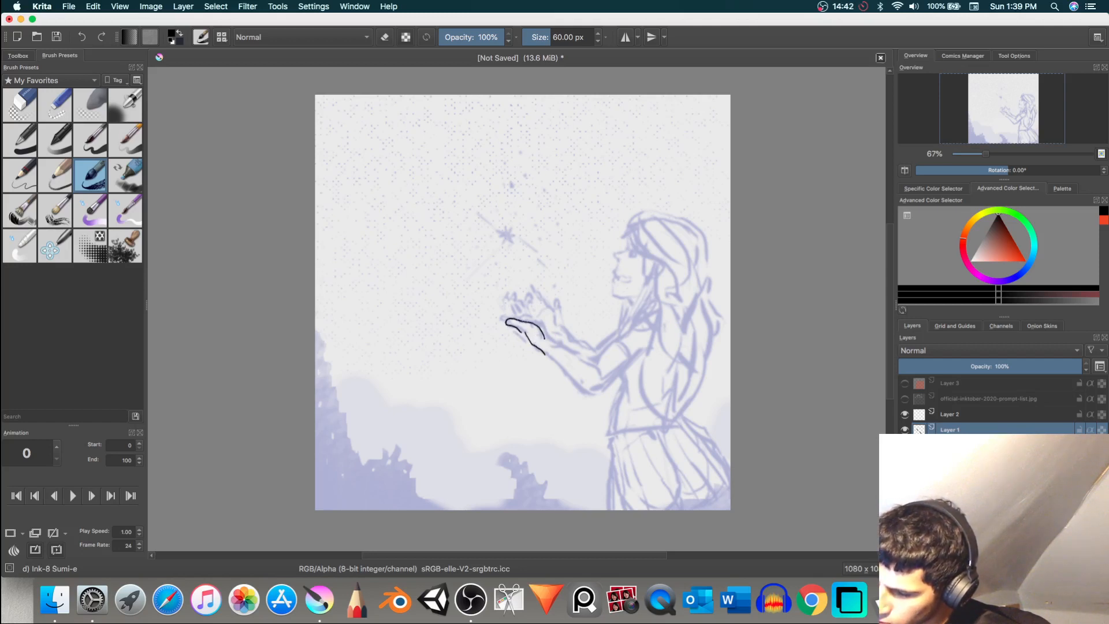
left_click_drag(521, 331, 527, 336)
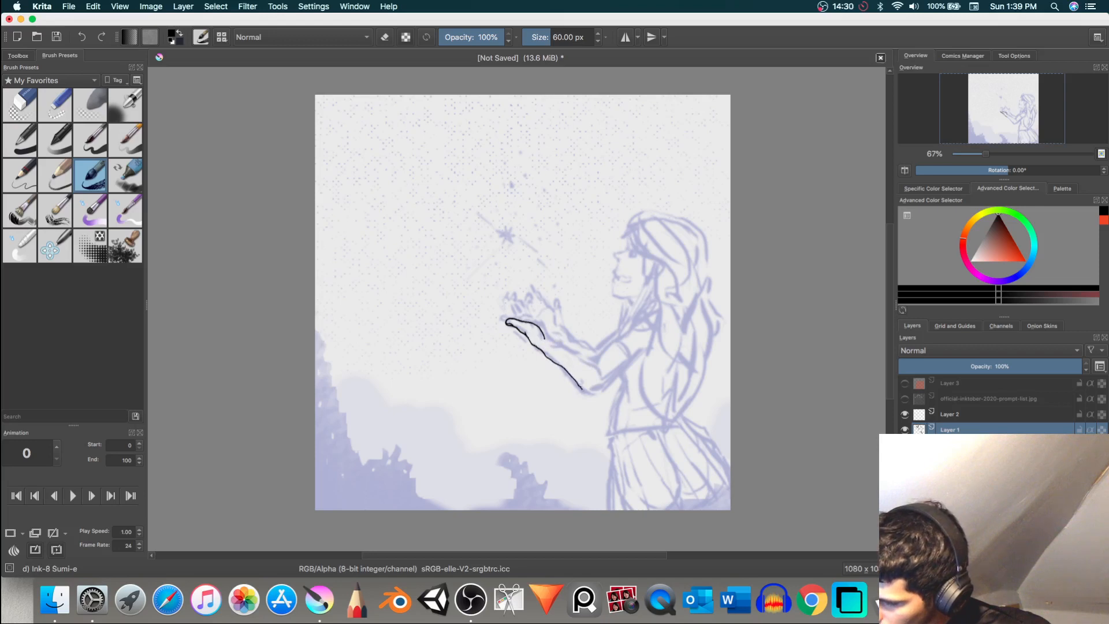
left_click_drag(582, 388, 597, 394)
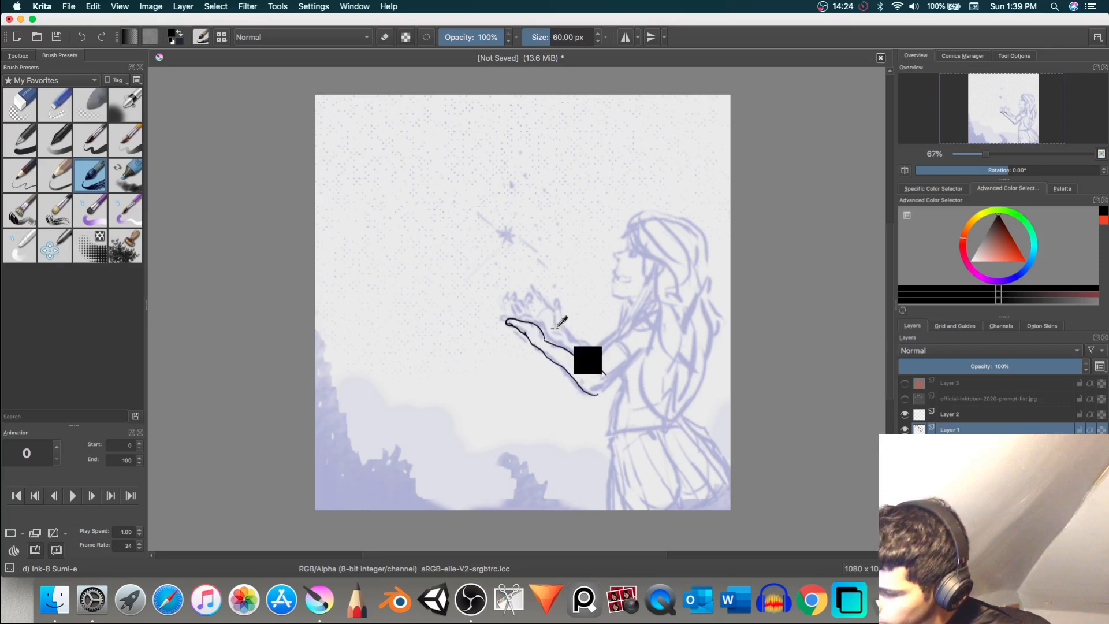
key("ctrl+z")
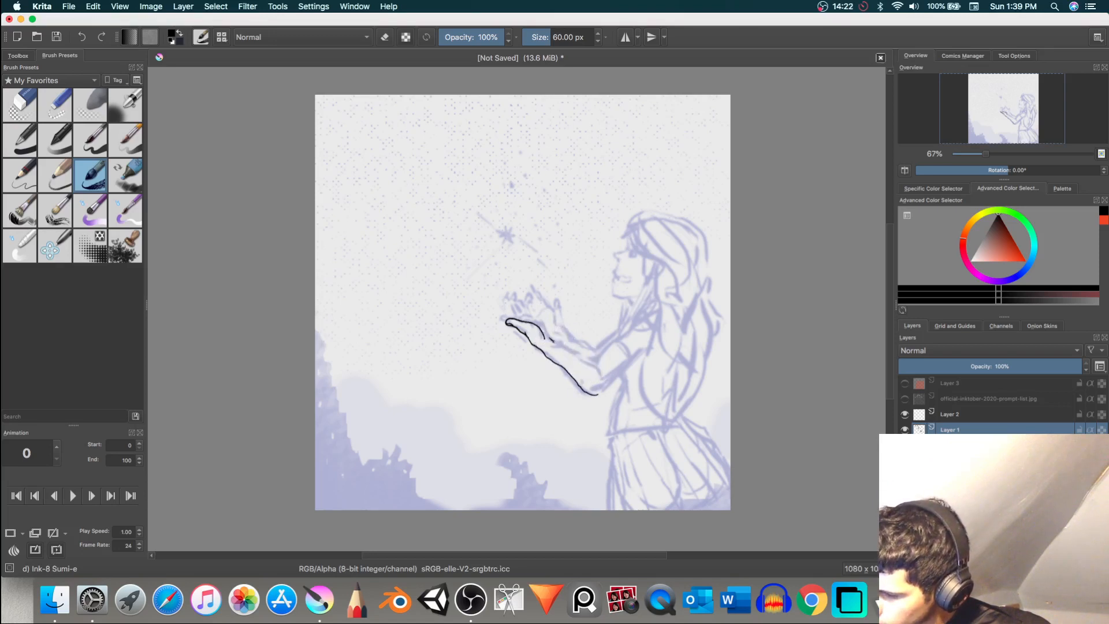
left_click_drag(552, 340, 564, 346)
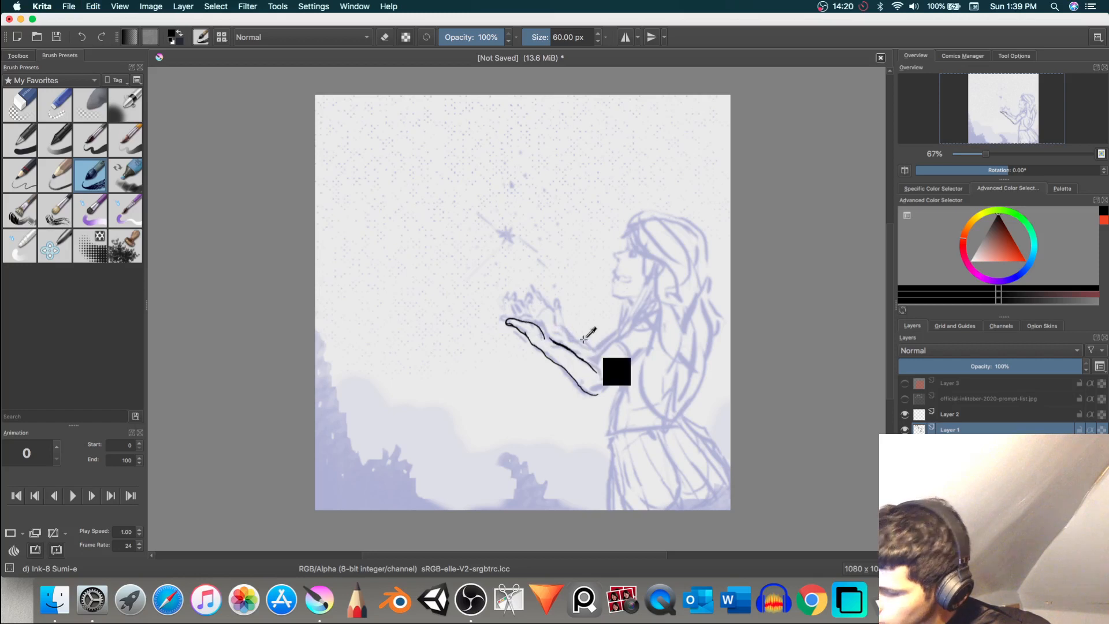
key("ctrl+z")
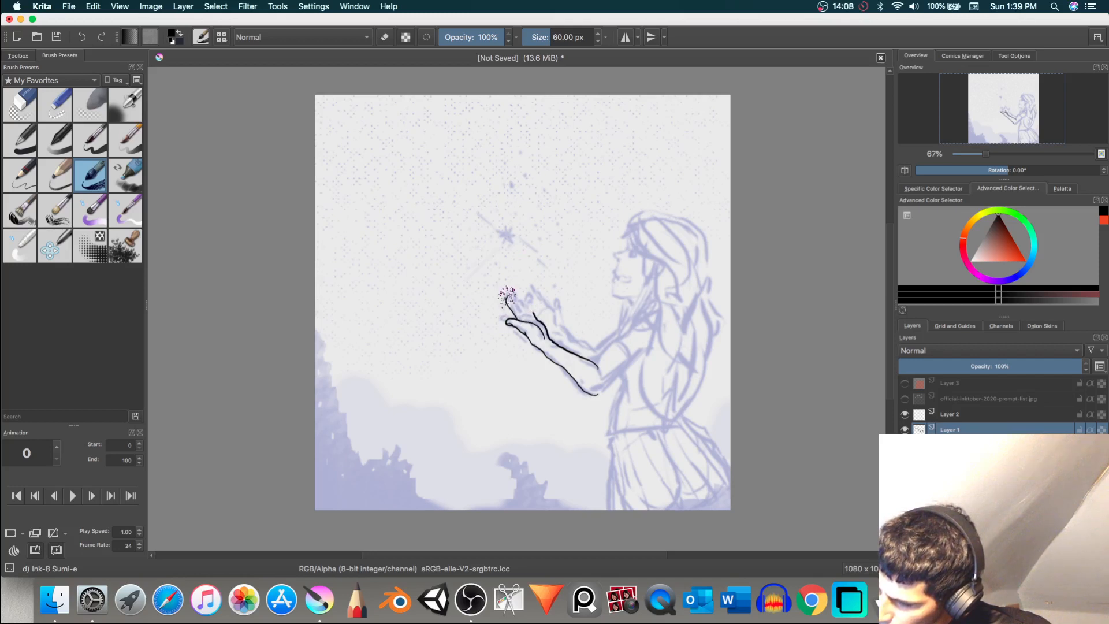
Step: Try inking the fingers above the lower hand, undoing and redrawing strokes to refine their shape
key("super+z")
key("super+z")
mouse_move(506, 297)
left_mouse_down()
mouse_move(520, 305)
mouse_move(514, 316)
left_mouse_up()
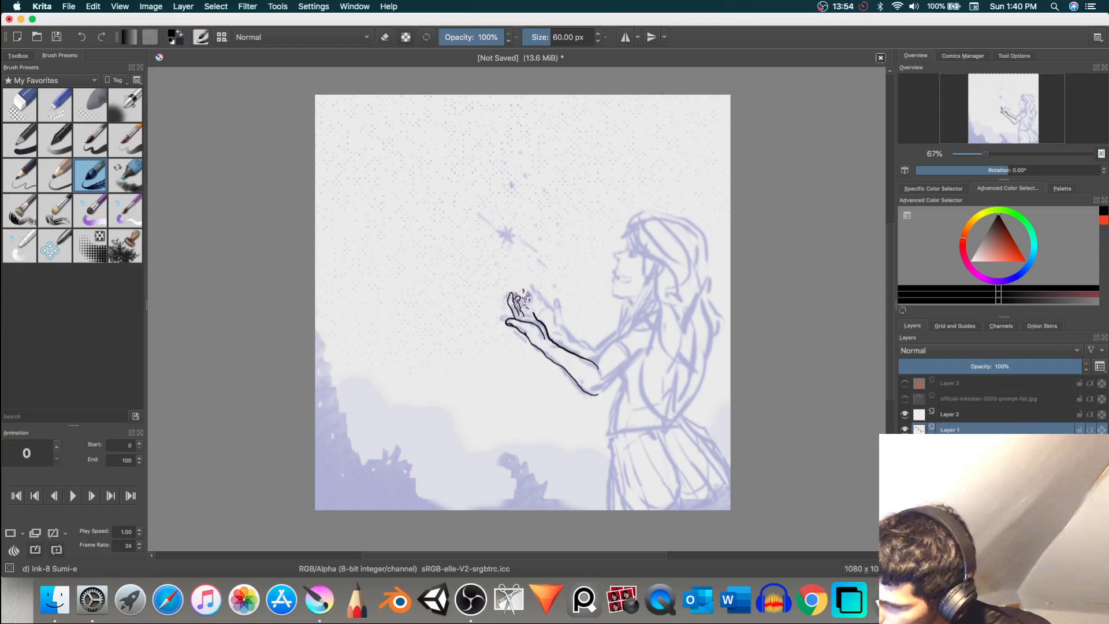
key("super+z")
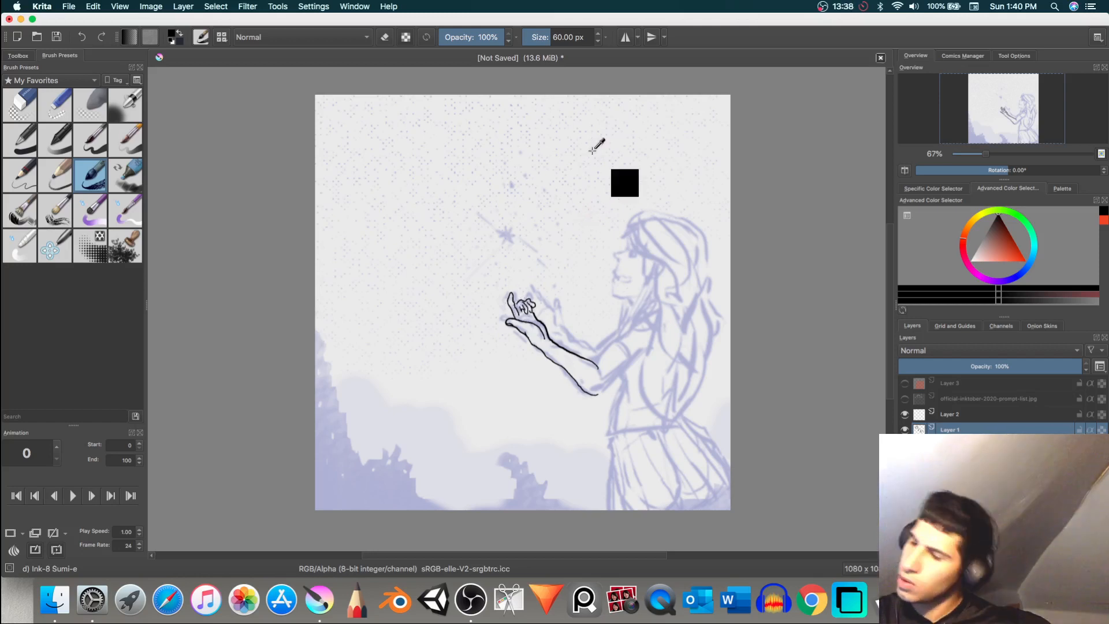
key("super+z")
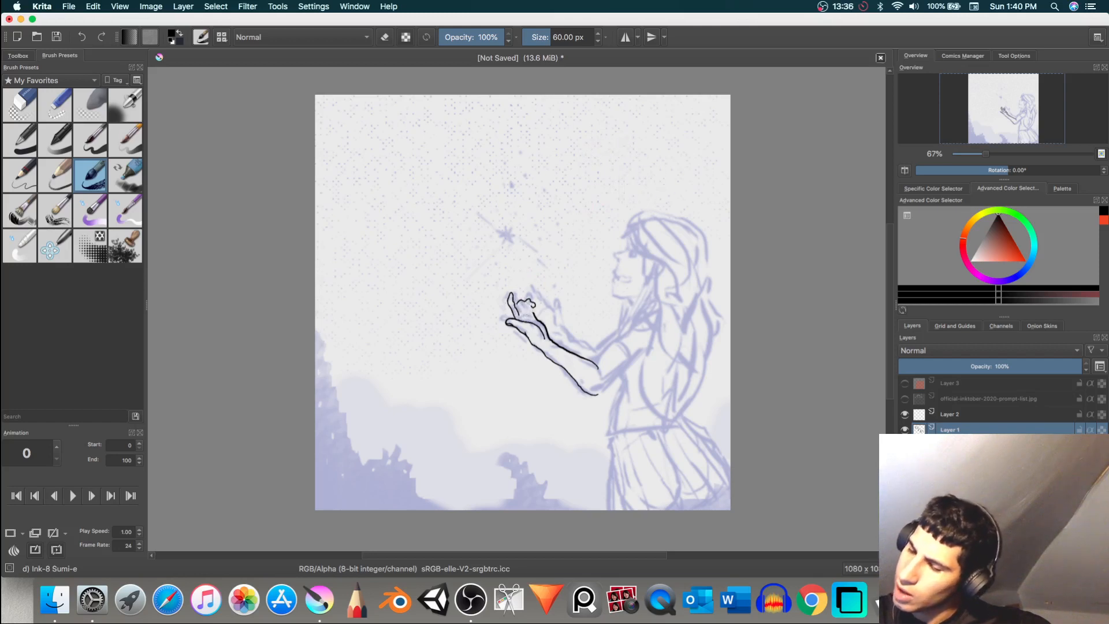
key("super+z")
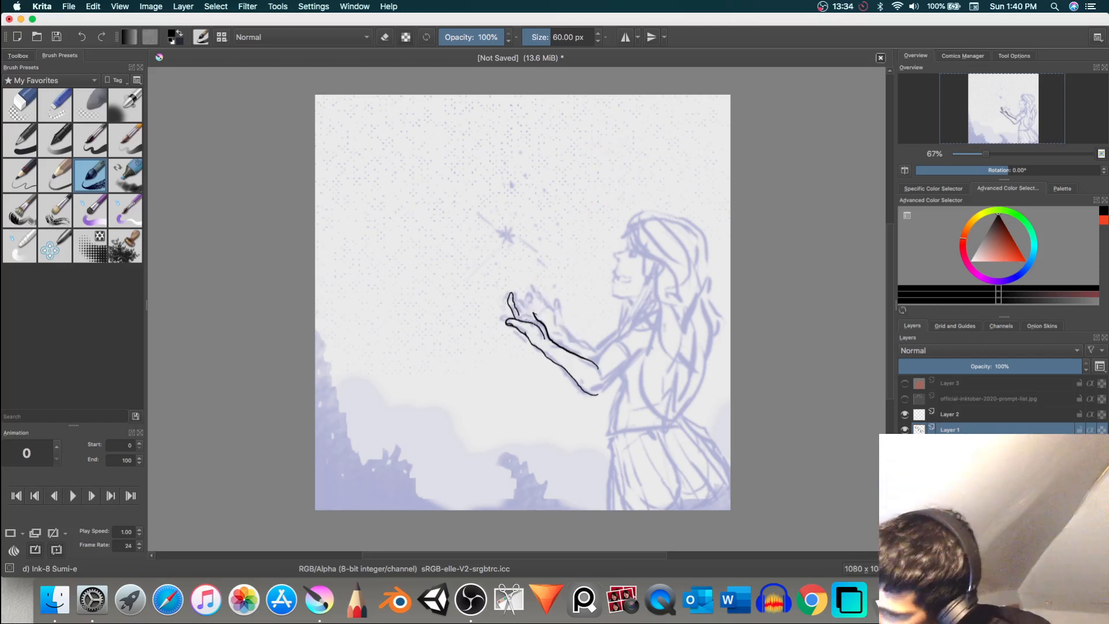
key("super+shift+z")
key("super+z")
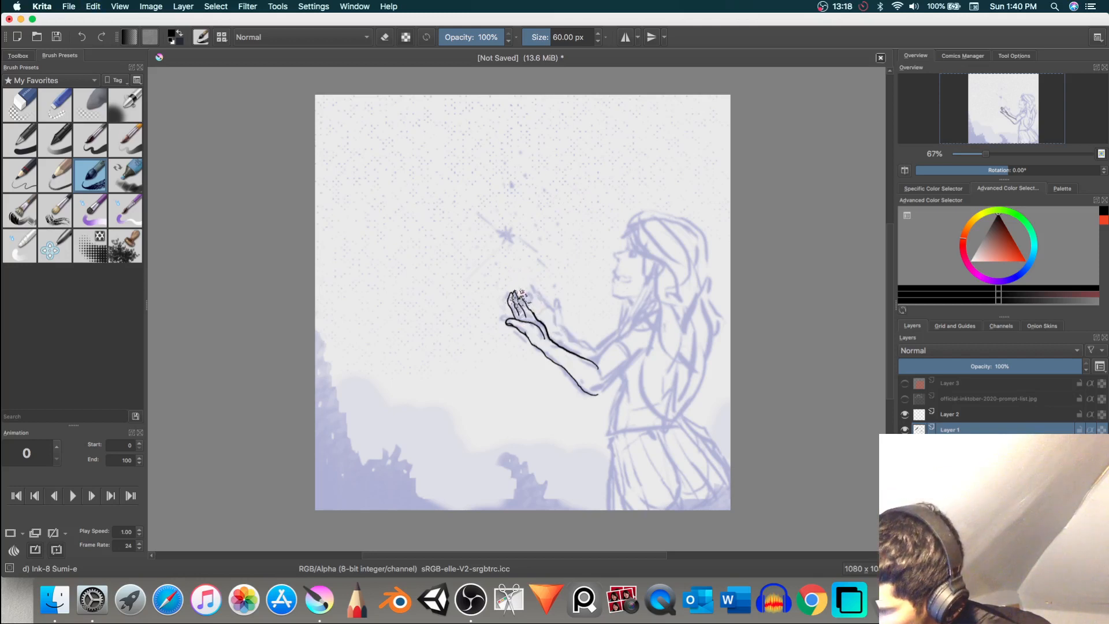
key("super+z")
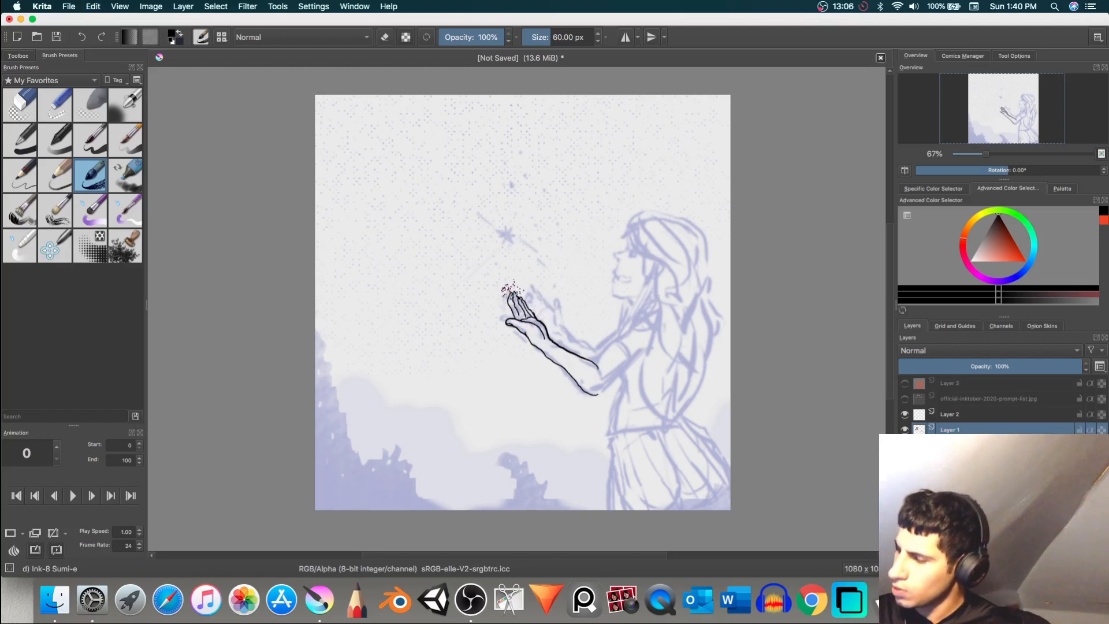
Step: Erase the inked fingers with the Eraser Circle preset and switch back to the Ink-8 Sumi-e brush
key("e")
key("e")
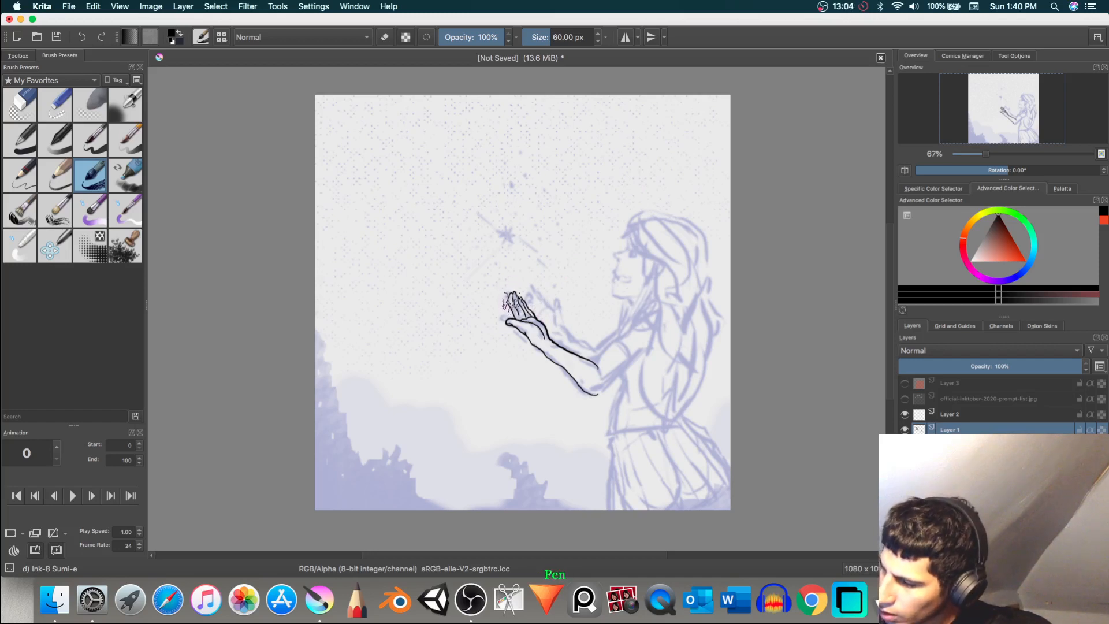
left_click(23, 104)
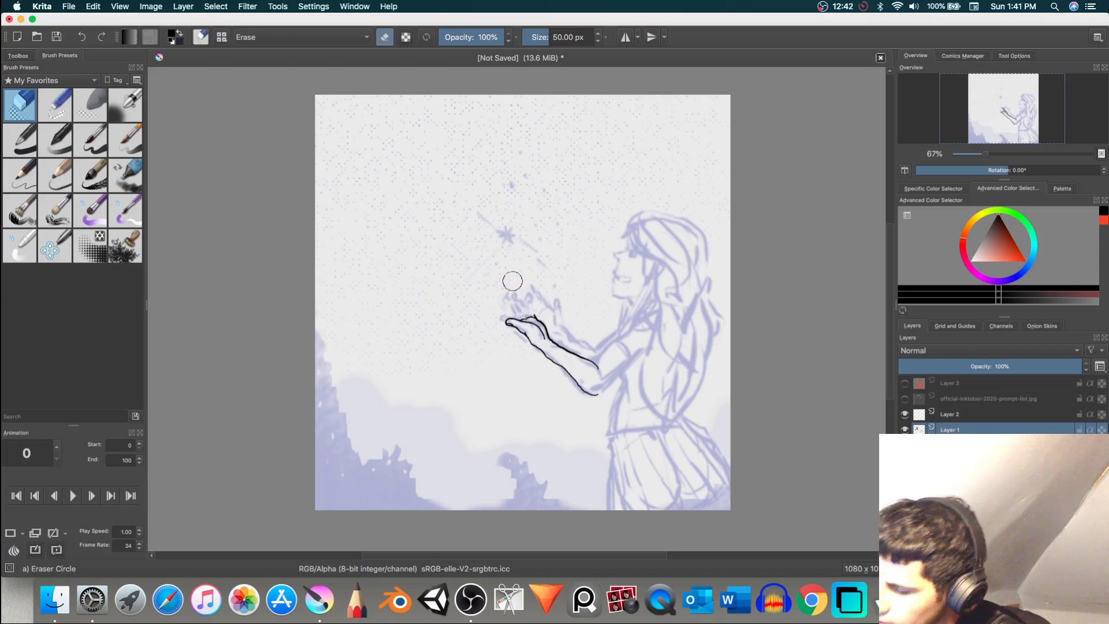
key("slash")
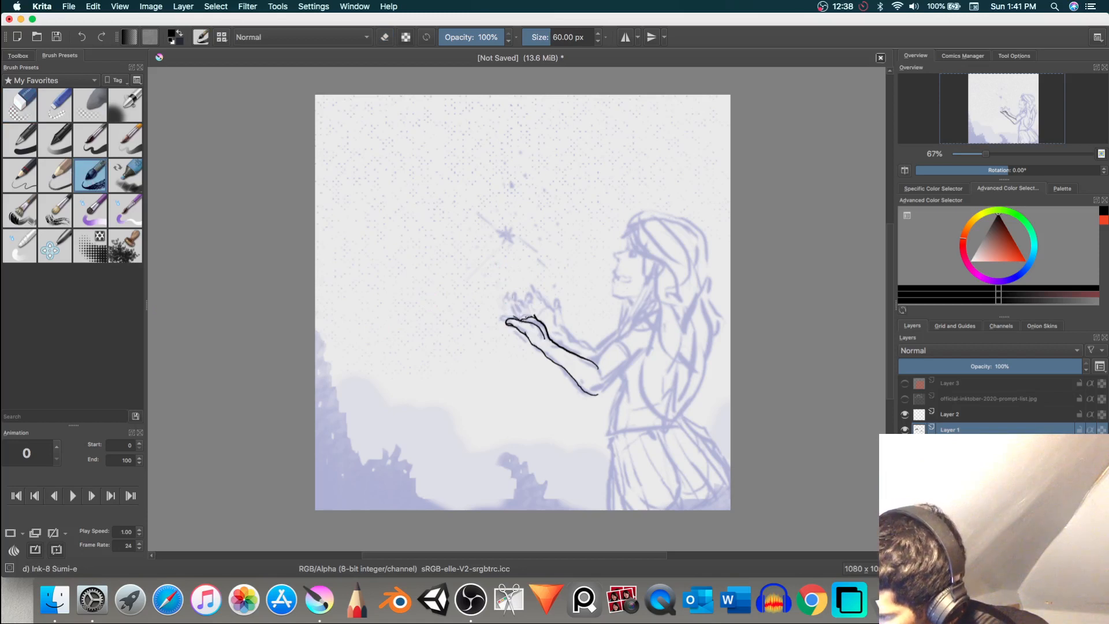
Step: Ink the fingers of the cupped hands and the raised thumb over the sketch, redoing poor strokes
left_click_drag(512, 306, 527, 310)
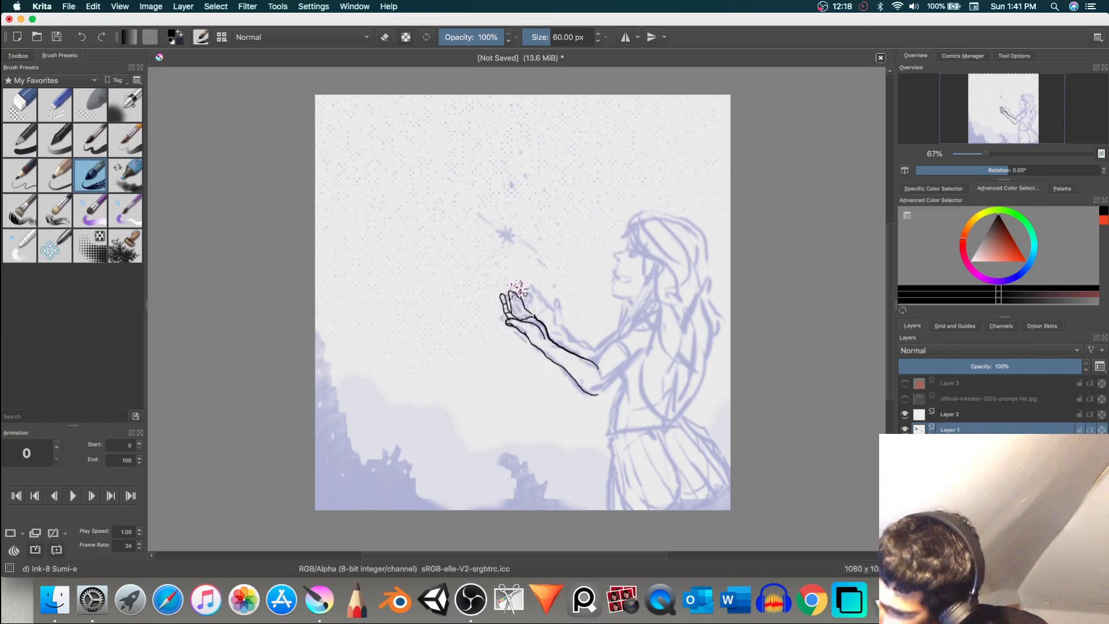
mouse_move(517, 306)
left_mouse_down()
mouse_move(517, 318)
mouse_move(523, 306)
left_mouse_up()
key("ctrl+z")
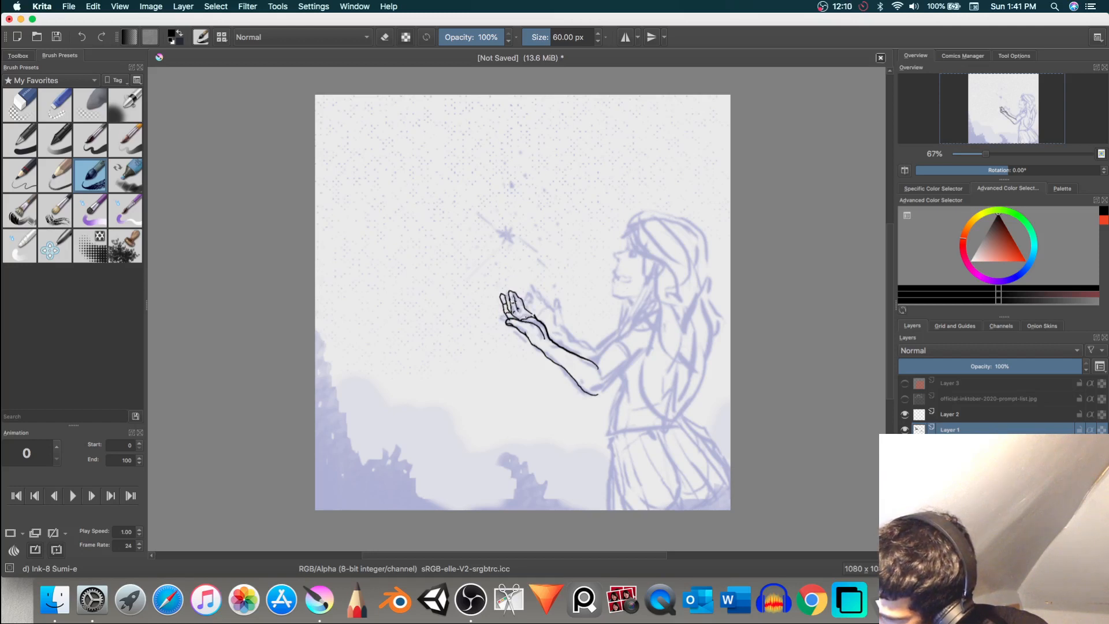
left_click_drag(514, 304, 523, 316)
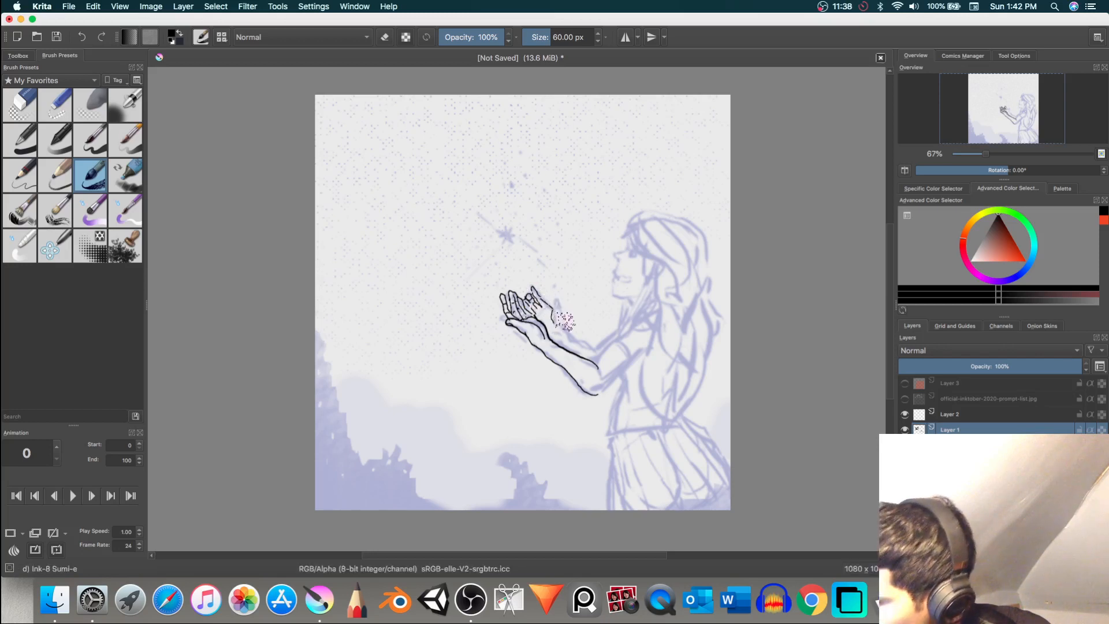
left_click_drag(565, 315, 553, 311)
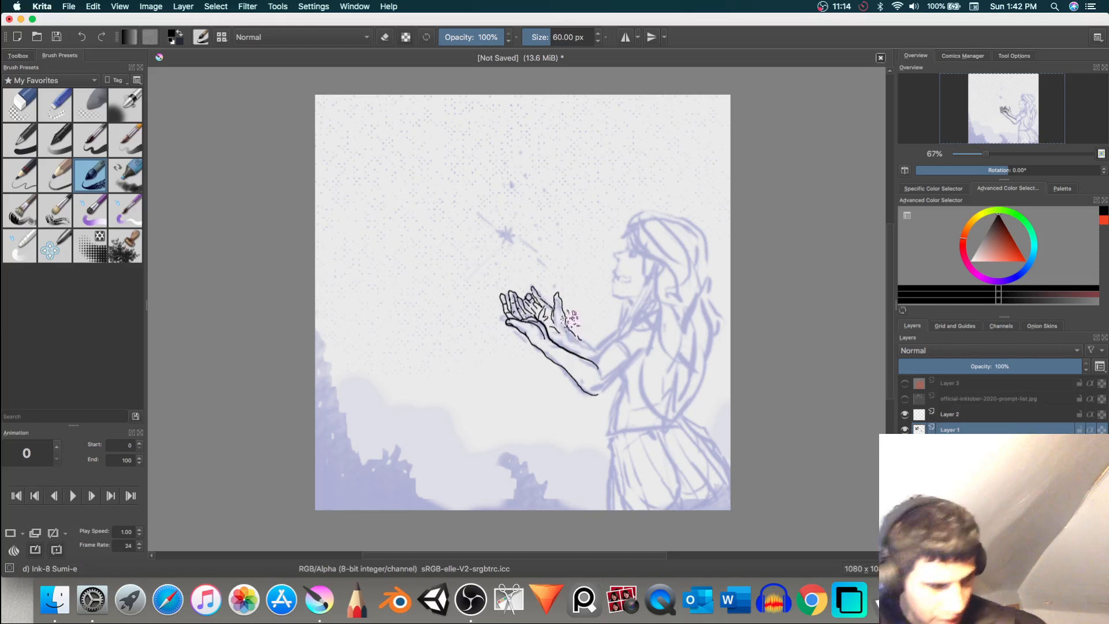
Step: Ink the far wrist and forearm, the upper arm line toward the shoulder, and the sleeve hem
key("super+z")
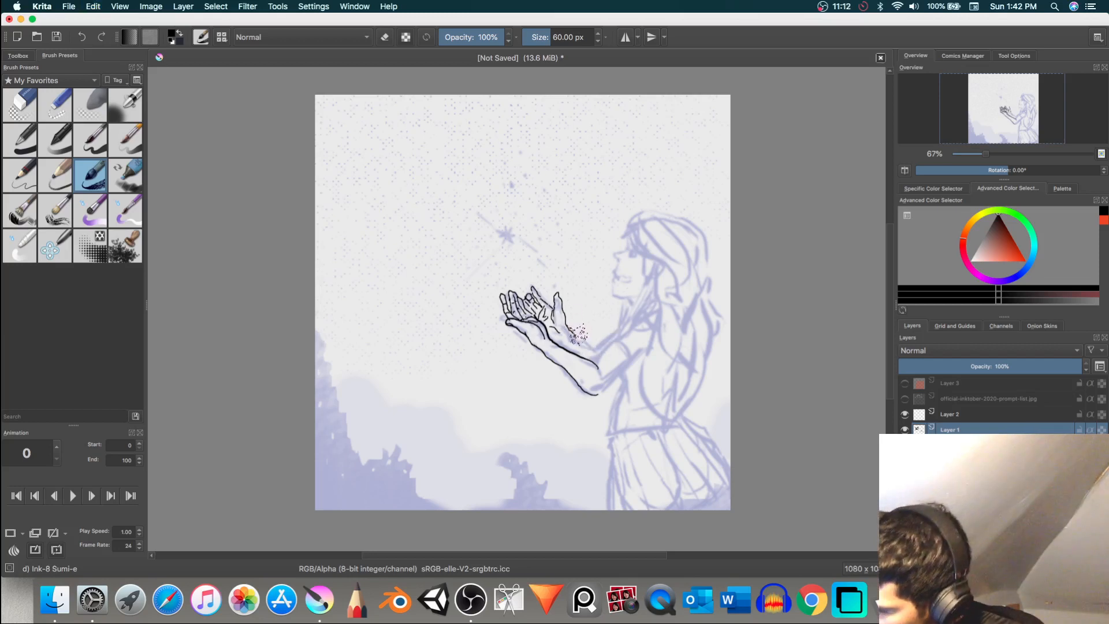
key("super+z")
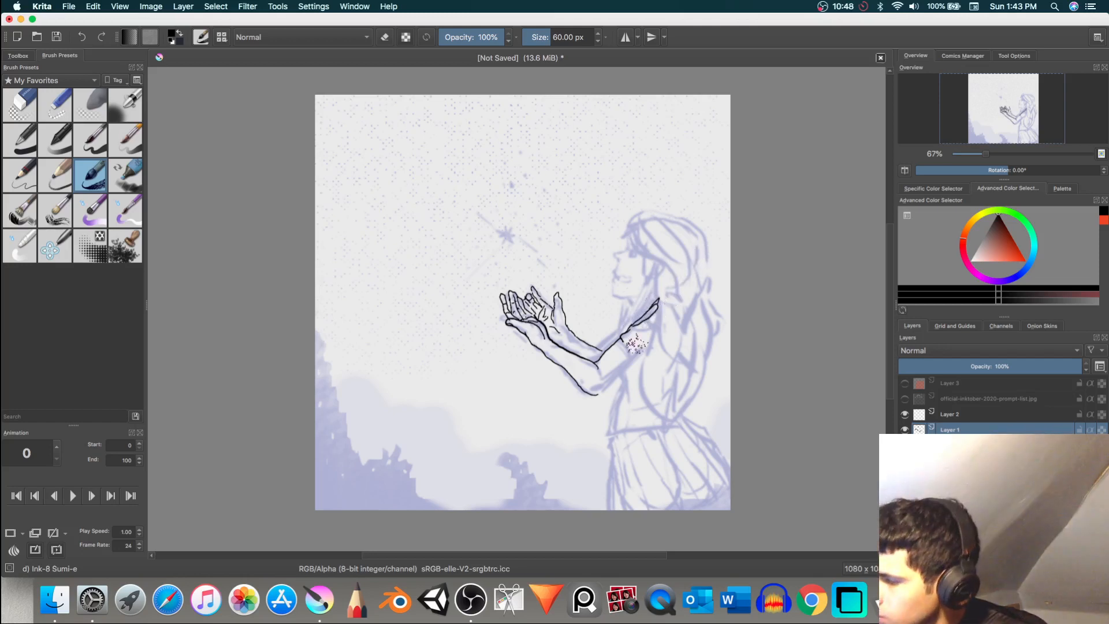
left_click_drag(624, 341, 654, 325)
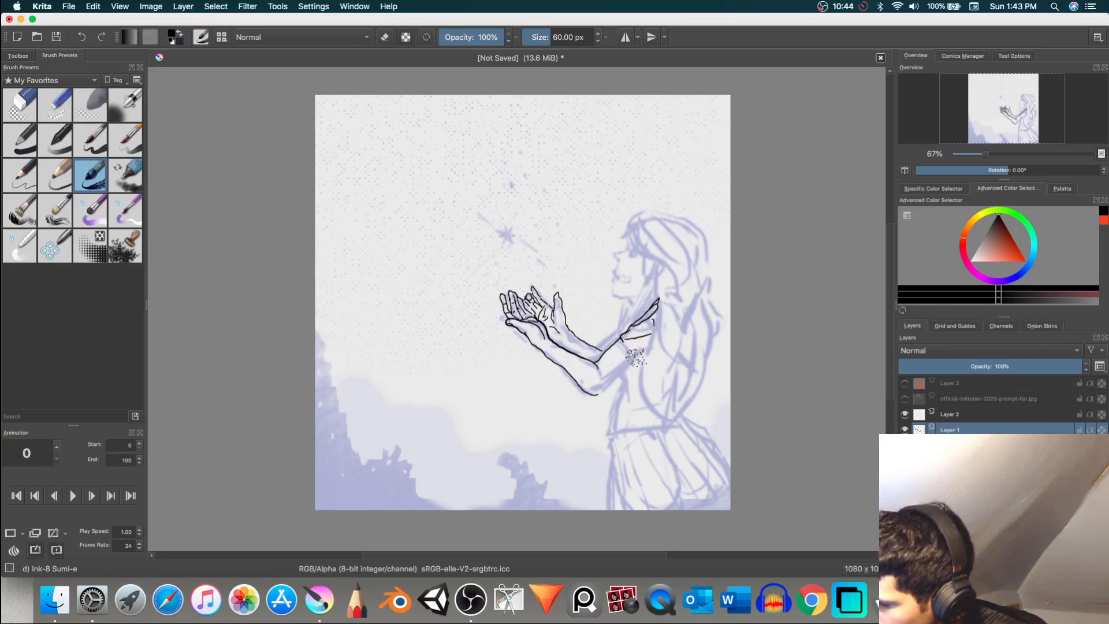
Step: Ink the underside of the upper arm down to the elbow, clean up the elbow with Eraser Circle, and return to Ink-8 Sumi-e
mouse_move(629, 351)
left_mouse_down()
mouse_move(625, 342)
mouse_move(631, 359)
left_mouse_up()
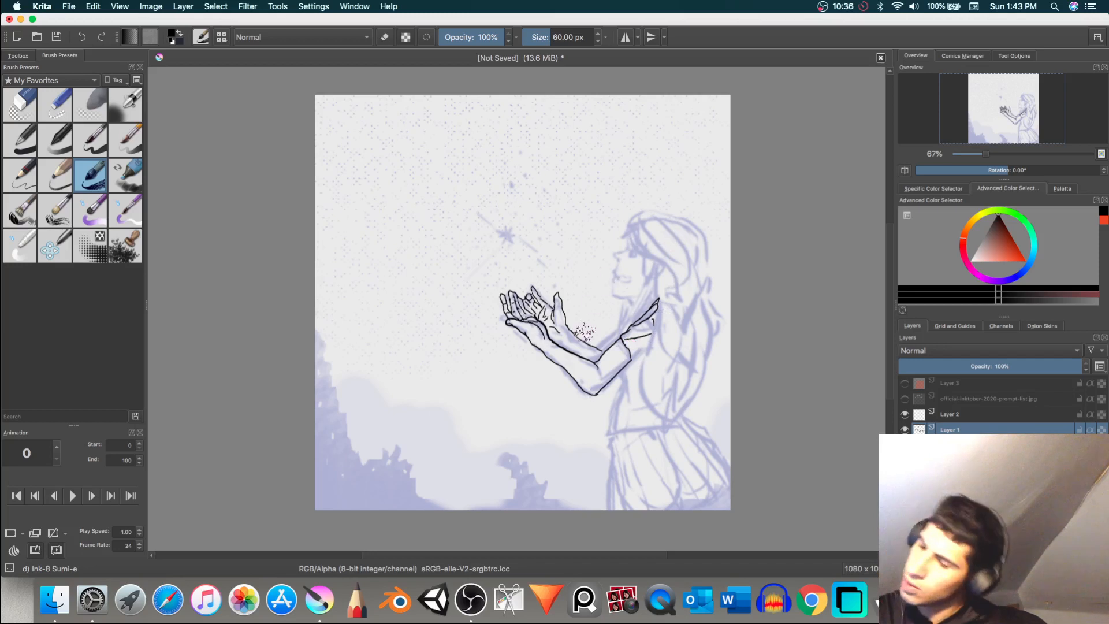
left_click_drag(580, 384, 578, 380)
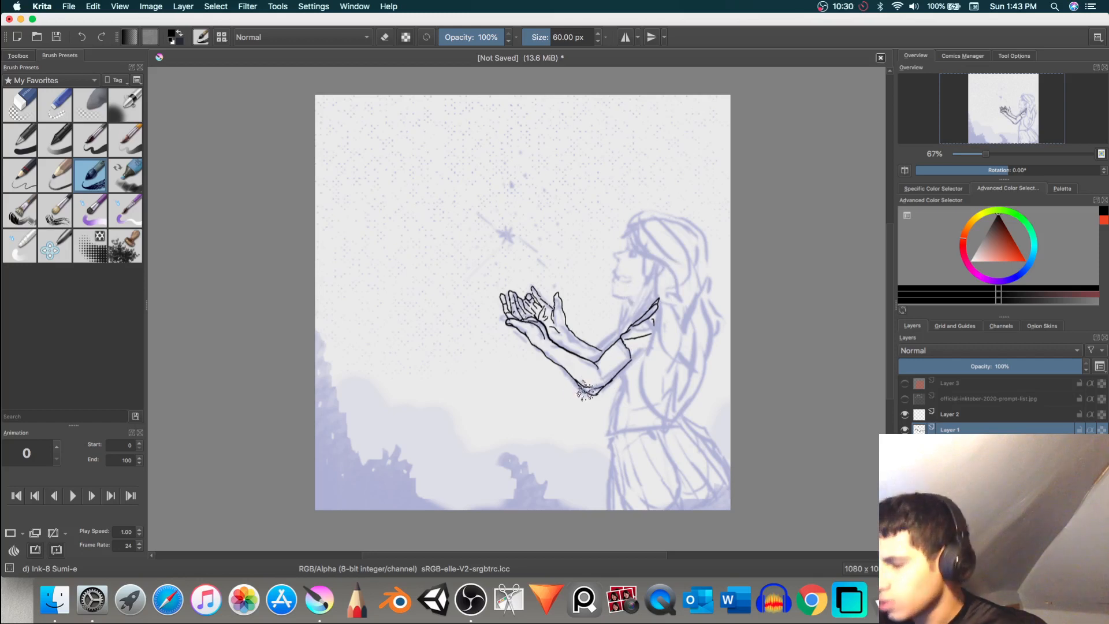
key("e")
key("e")
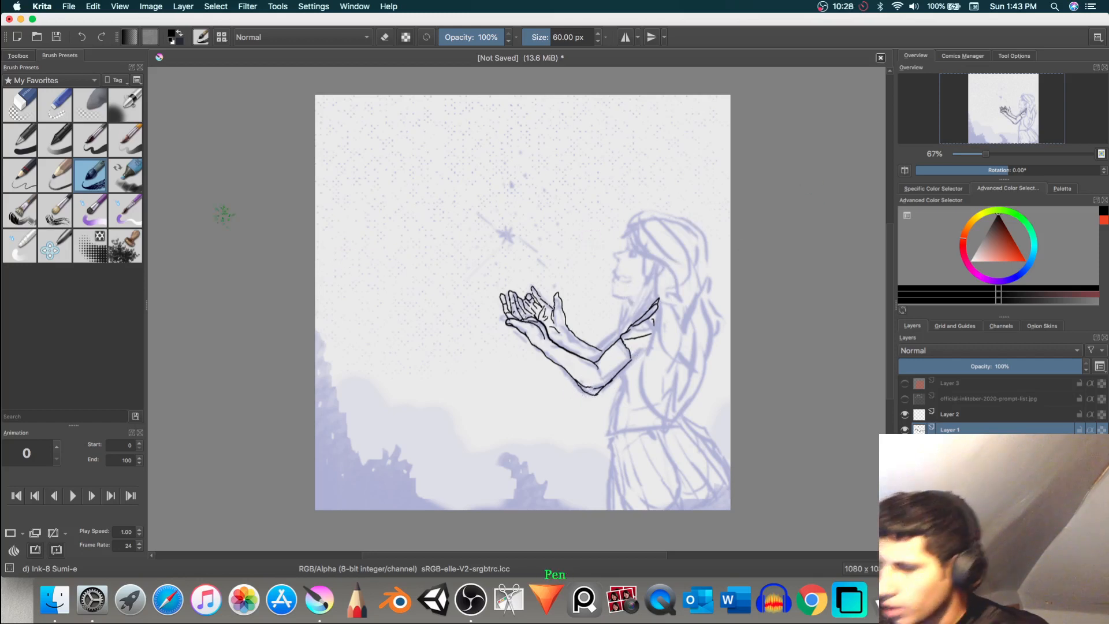
left_click(20, 105)
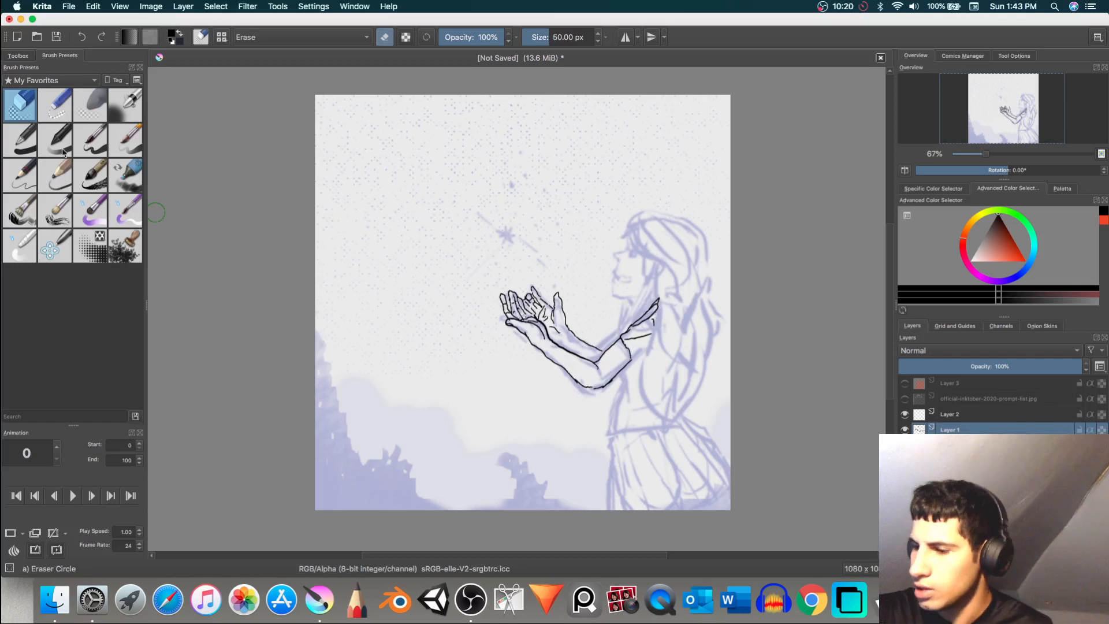
left_click(101, 183)
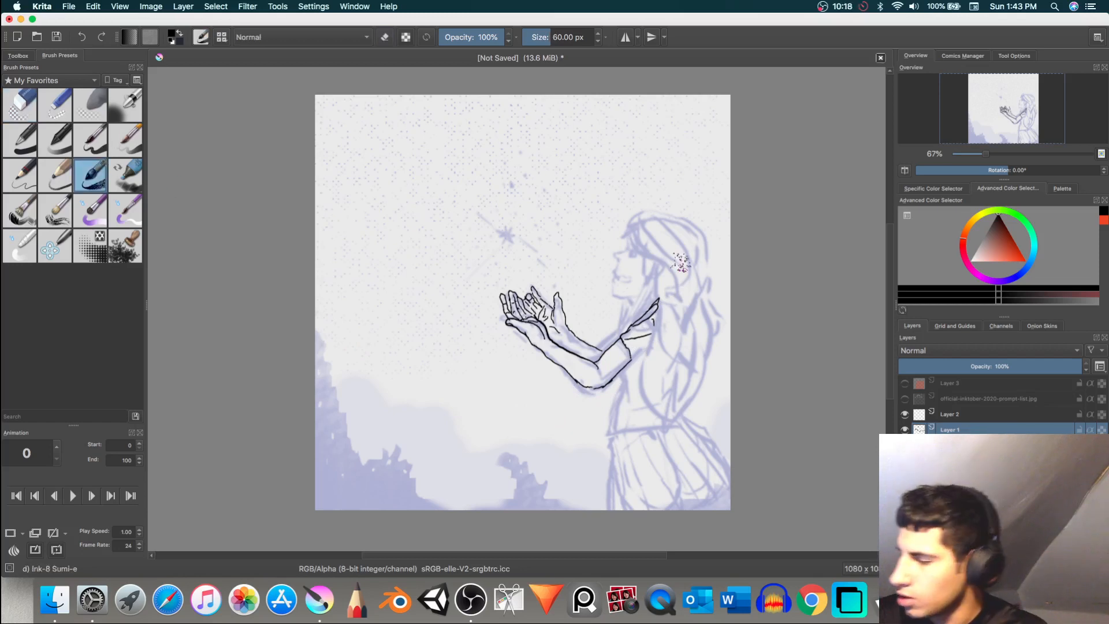
Step: Ink the lower edge of the sleeve, undoing poor strokes, and the front of the torso below the armpit
left_click_drag(629, 341, 644, 338)
key("super+z")
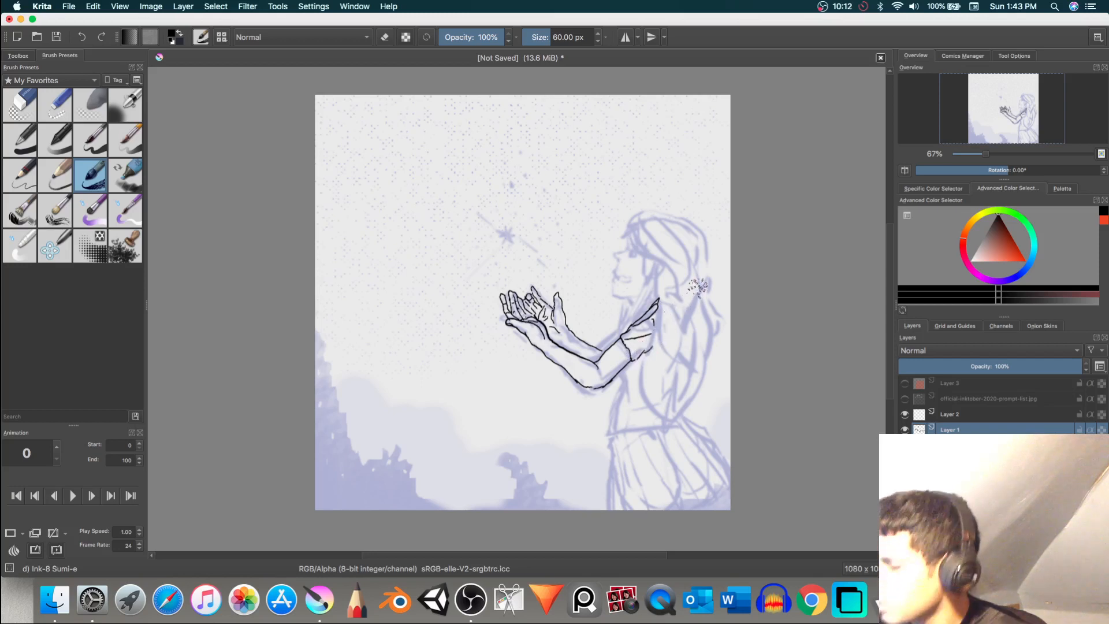
left_click(648, 236)
key("super+z")
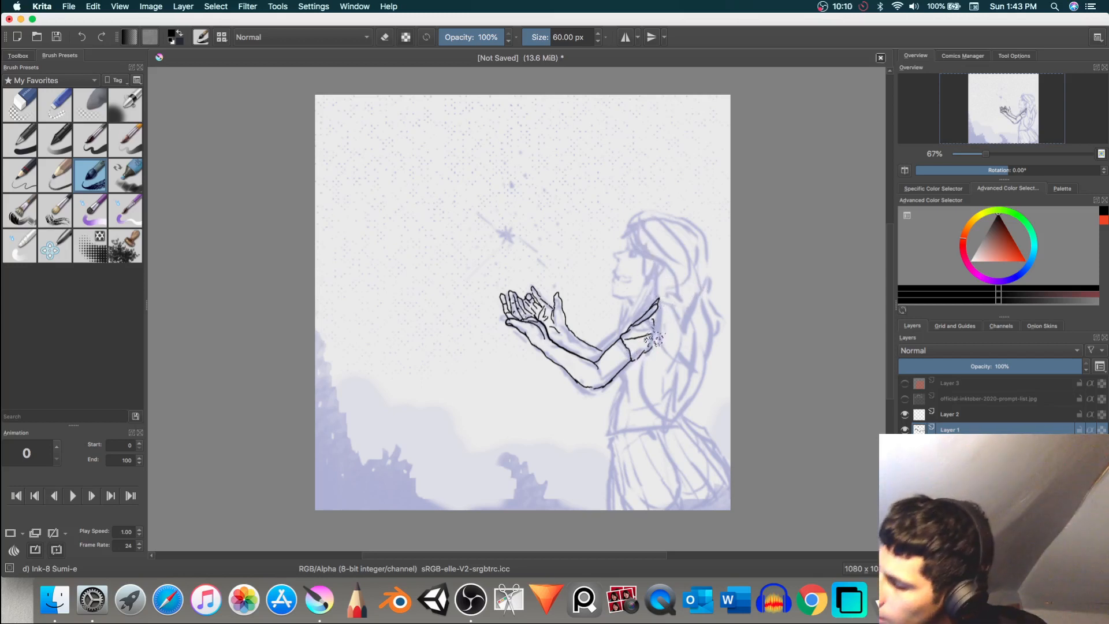
left_click(647, 343)
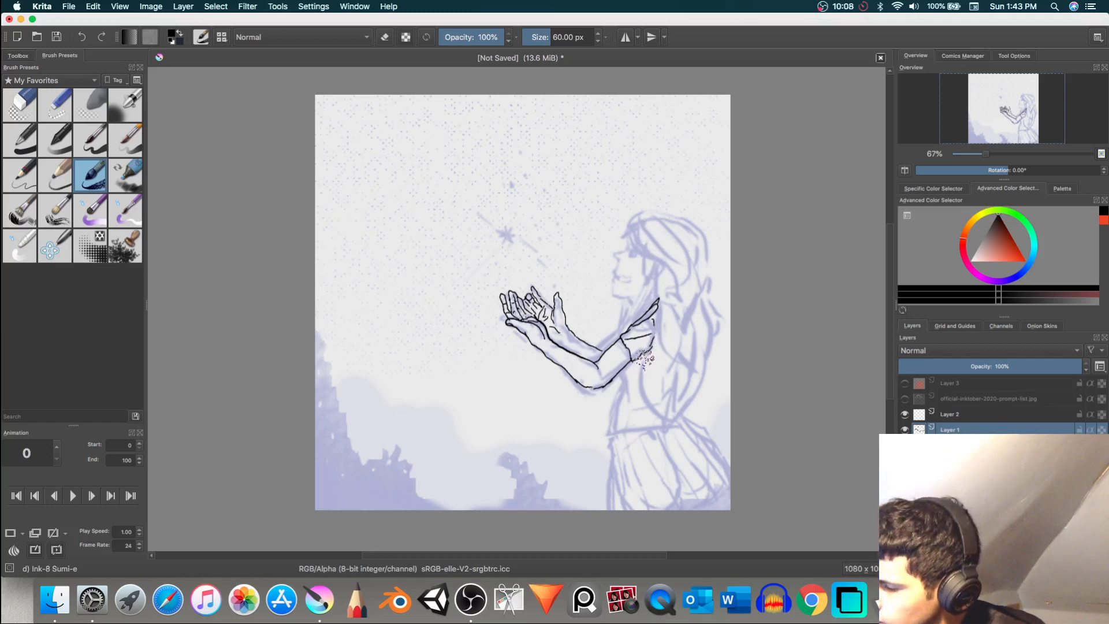
left_click_drag(624, 375, 634, 406)
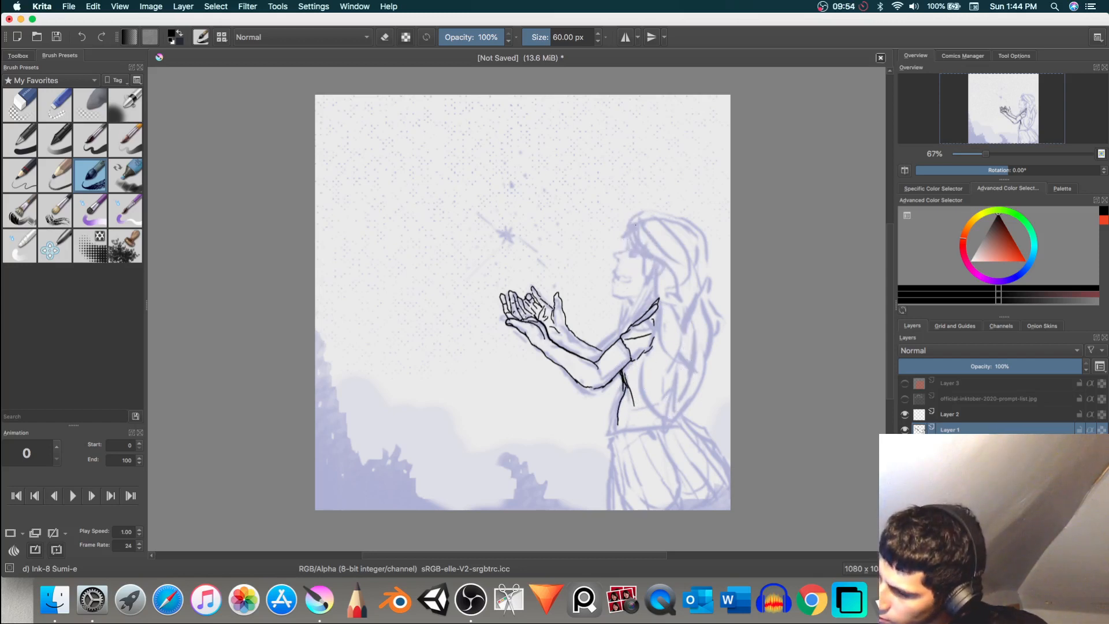
Step: Ink the long hair with thick front locks beside the face, strands over the crown, and outer strands meeting in a point at the waist
mouse_move(646, 251)
left_mouse_down()
mouse_move(676, 257)
mouse_move(645, 230)
mouse_move(667, 250)
mouse_move(672, 277)
left_mouse_up()
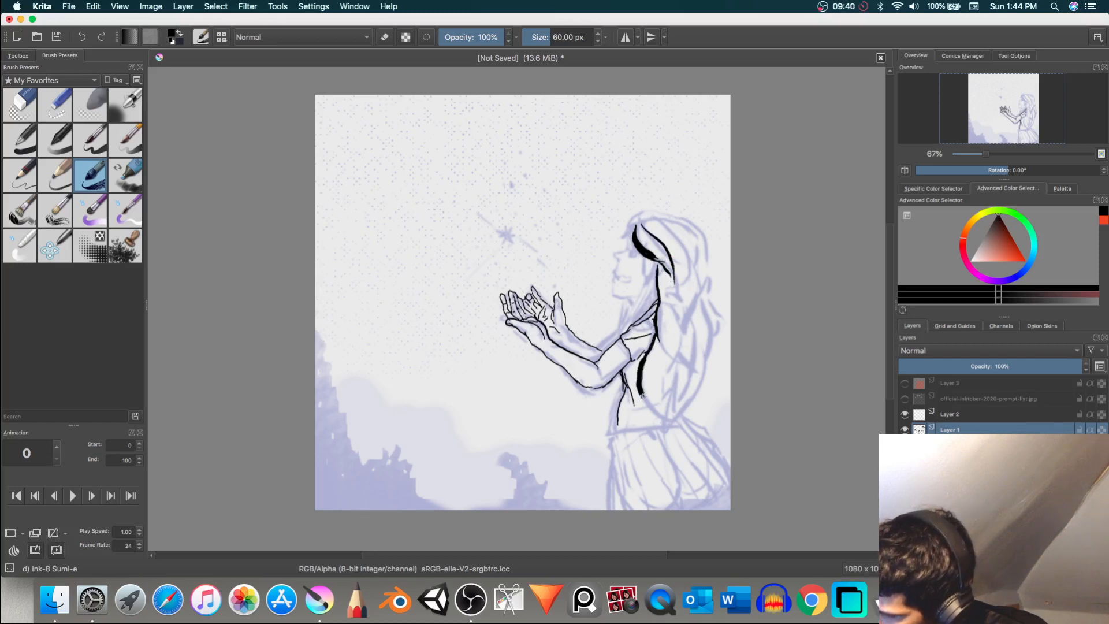
left_click_drag(643, 396, 663, 425)
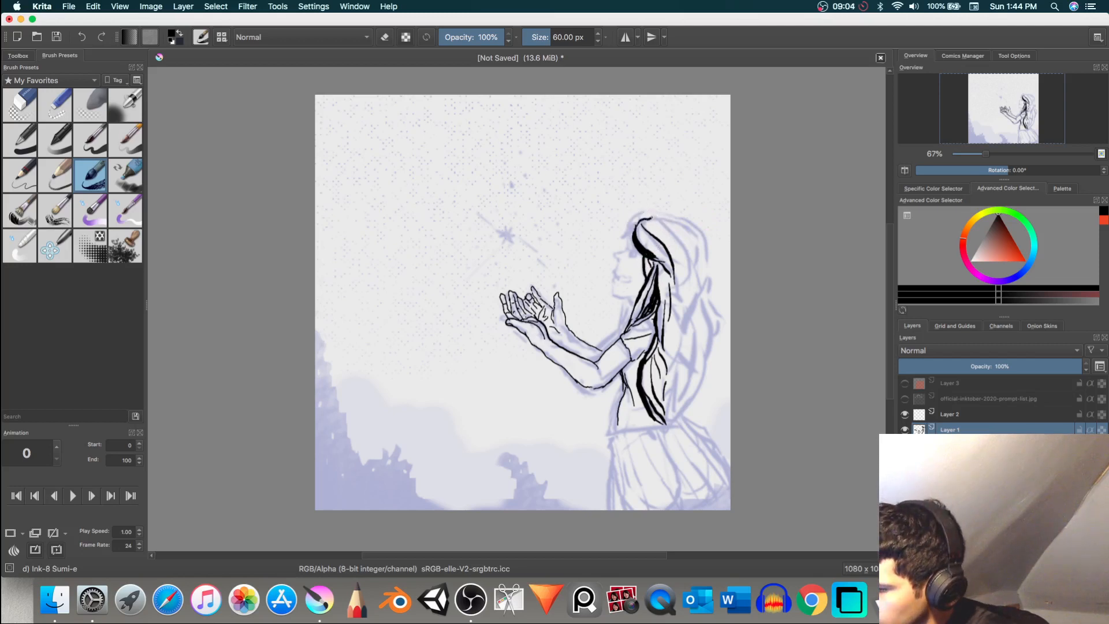
mouse_move(652, 219)
left_mouse_down()
mouse_move(666, 220)
mouse_move(676, 283)
left_mouse_up()
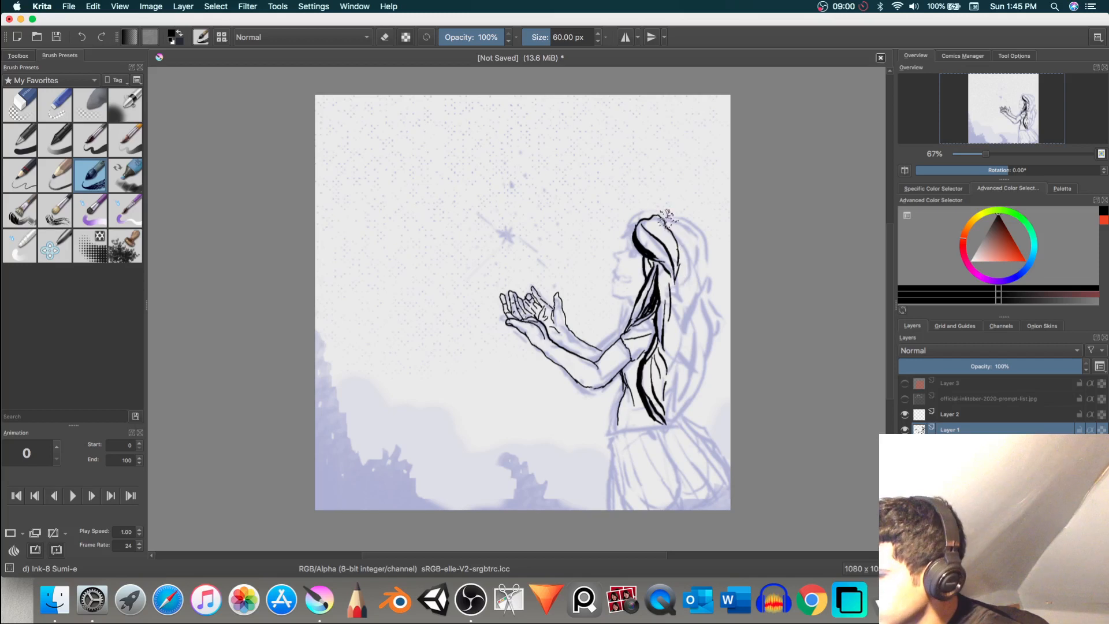
left_click_drag(663, 216, 665, 220)
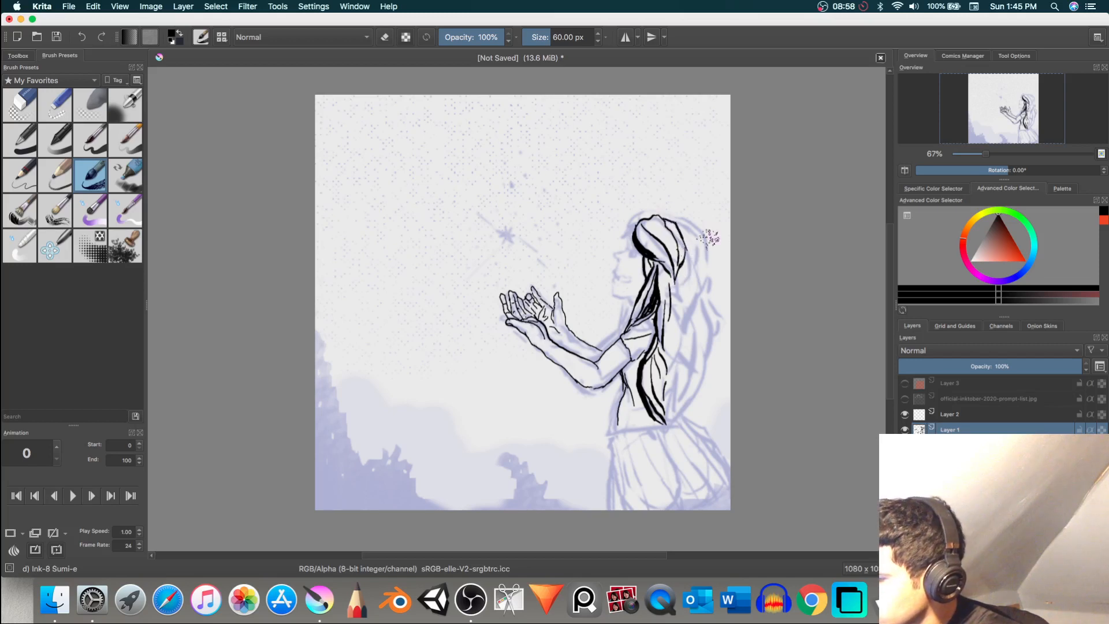
mouse_move(682, 223)
left_mouse_down()
mouse_move(696, 236)
mouse_move(688, 272)
left_mouse_up()
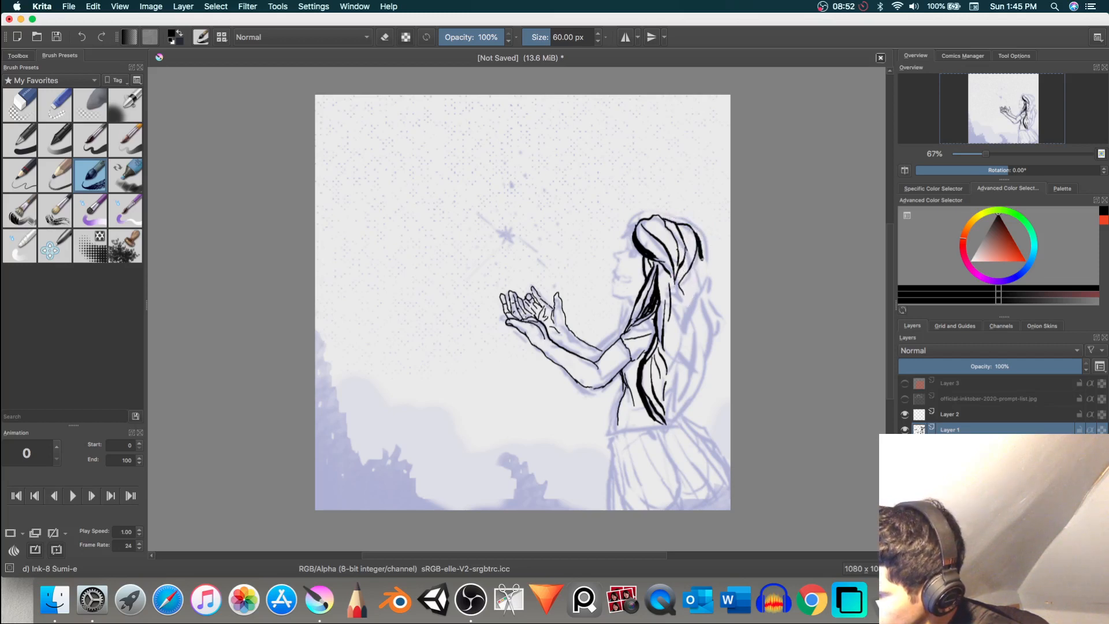
mouse_move(702, 259)
left_mouse_down()
mouse_move(717, 332)
mouse_move(705, 359)
left_mouse_up()
left_click_drag(696, 263, 703, 321)
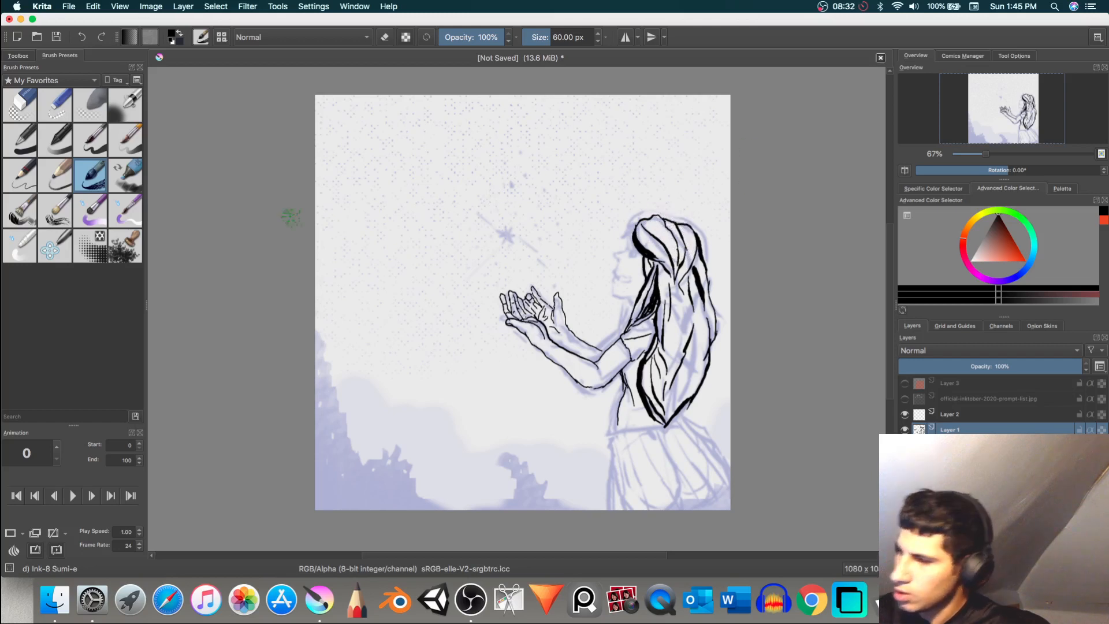
Step: Erase the crown outline with Eraser Circle and re-ink the bangs, the top of the head, and extra back strands with Ink-8 Sumi-e
left_click(20, 104)
mouse_move(659, 215)
left_mouse_down()
mouse_move(684, 221)
mouse_move(663, 222)
mouse_move(693, 247)
left_mouse_up()
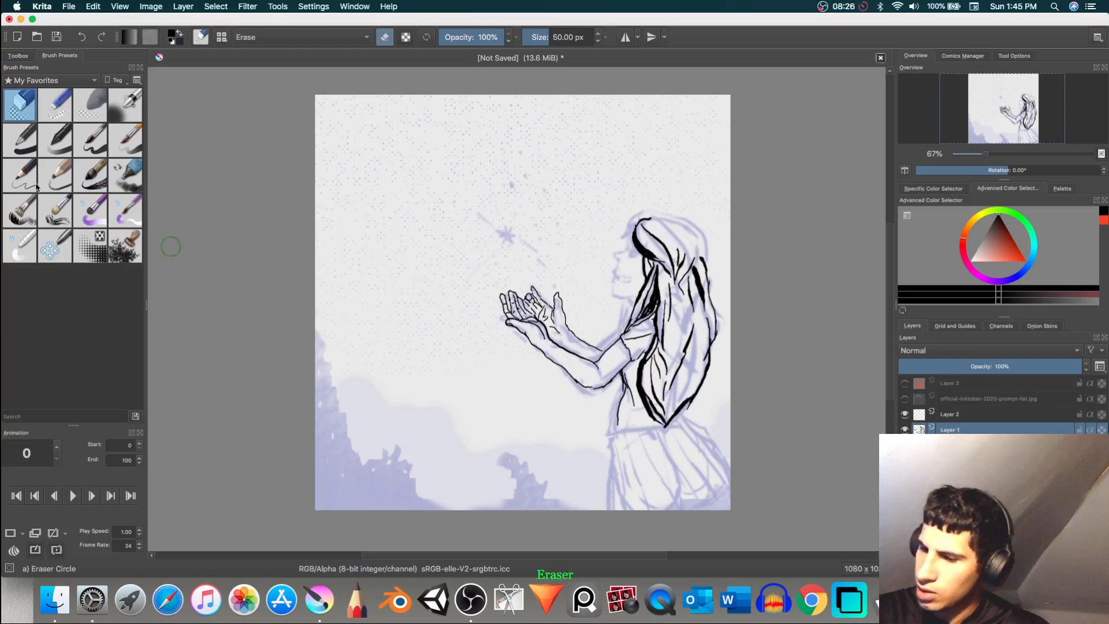
left_click(90, 175)
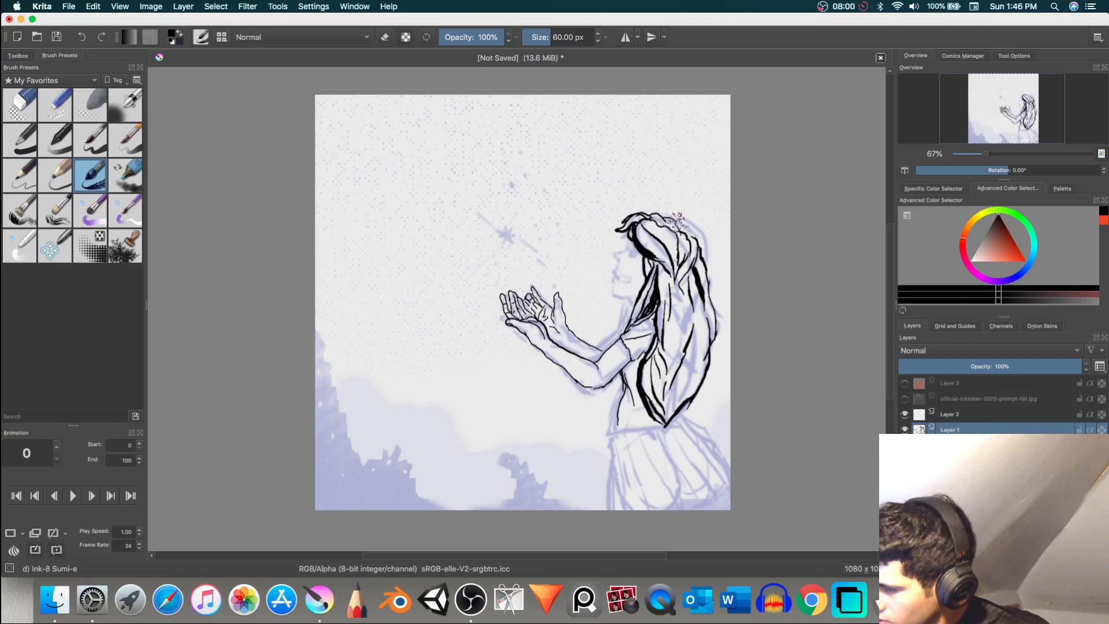
mouse_move(689, 233)
left_mouse_down()
mouse_move(659, 214)
mouse_move(692, 221)
left_mouse_up()
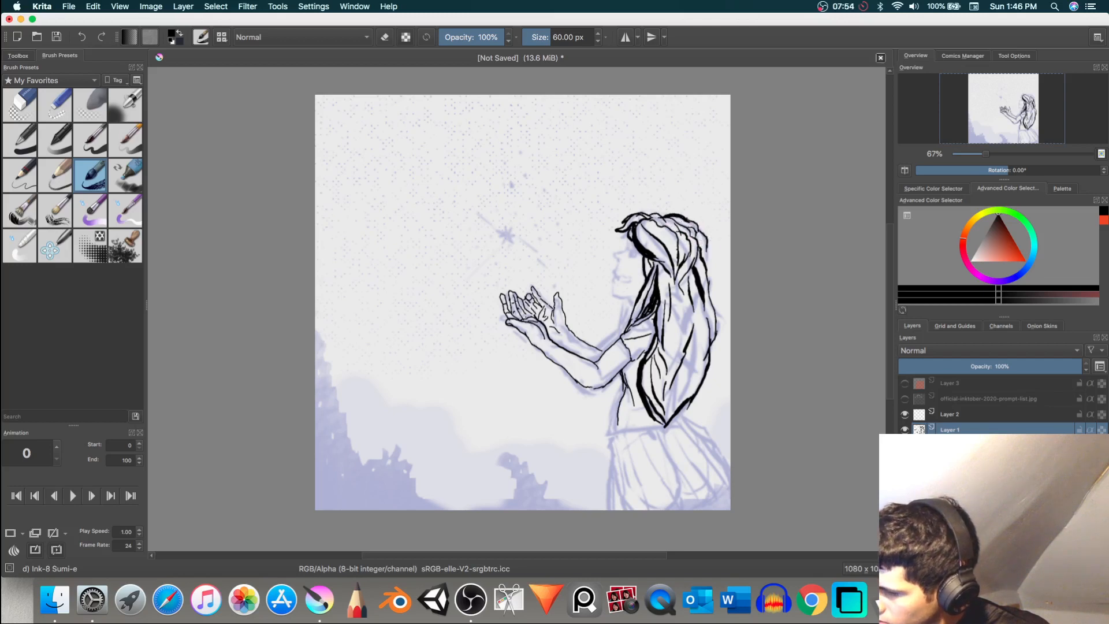
left_click_drag(700, 233, 697, 255)
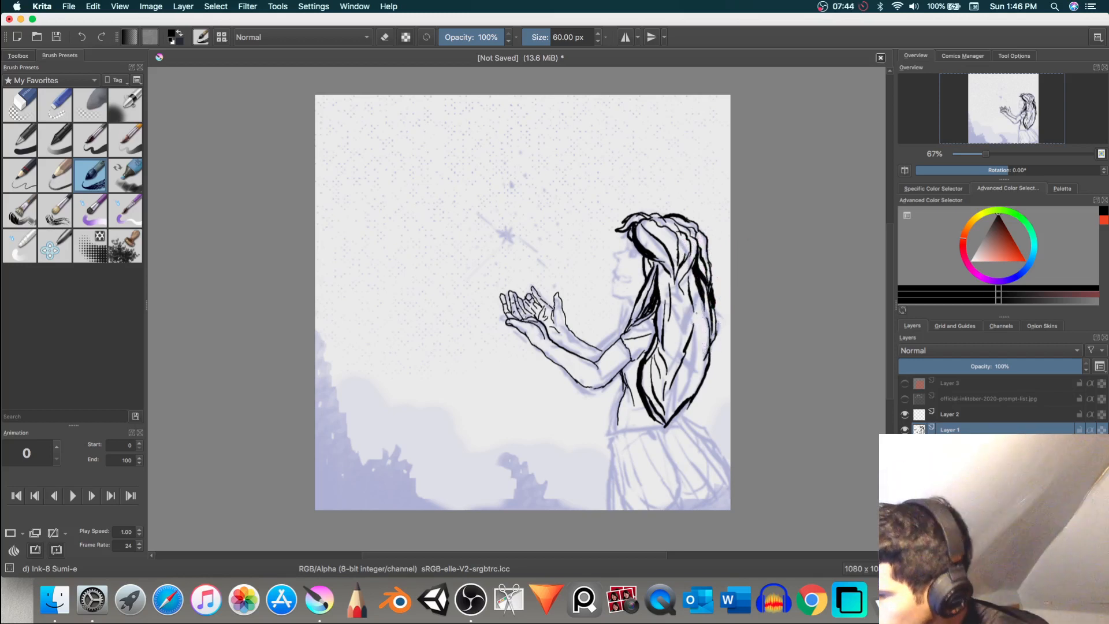
left_click_drag(695, 355, 679, 389)
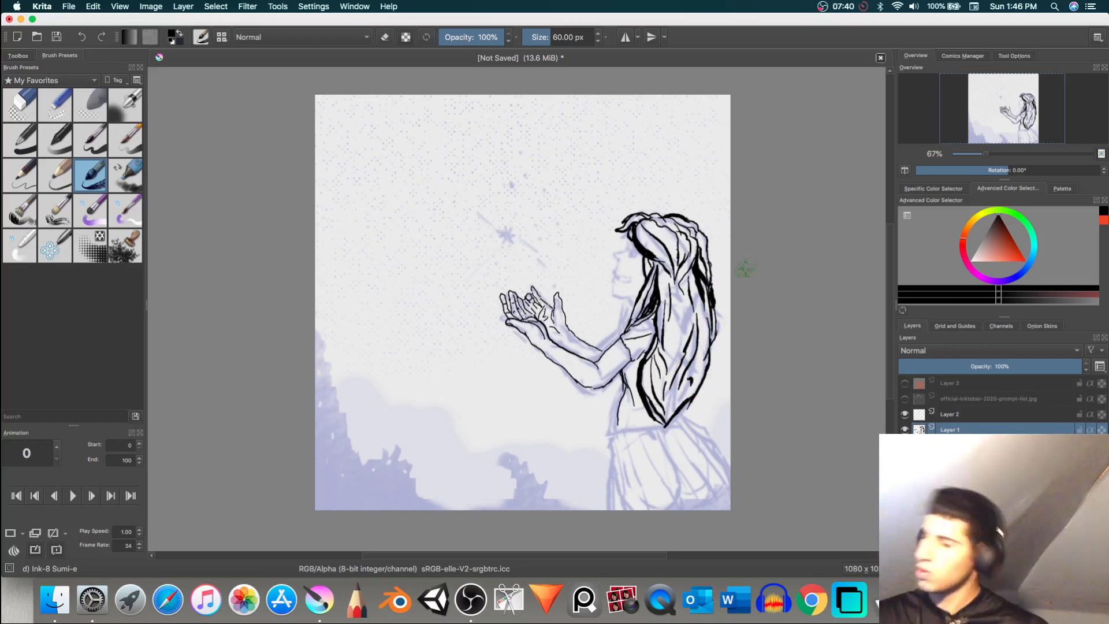
Step: Ink the shirt hem, jaw and neck, and the face profile from forehead to chin, trimming the chin corner with Eraser Circle
left_click_drag(634, 386, 616, 426)
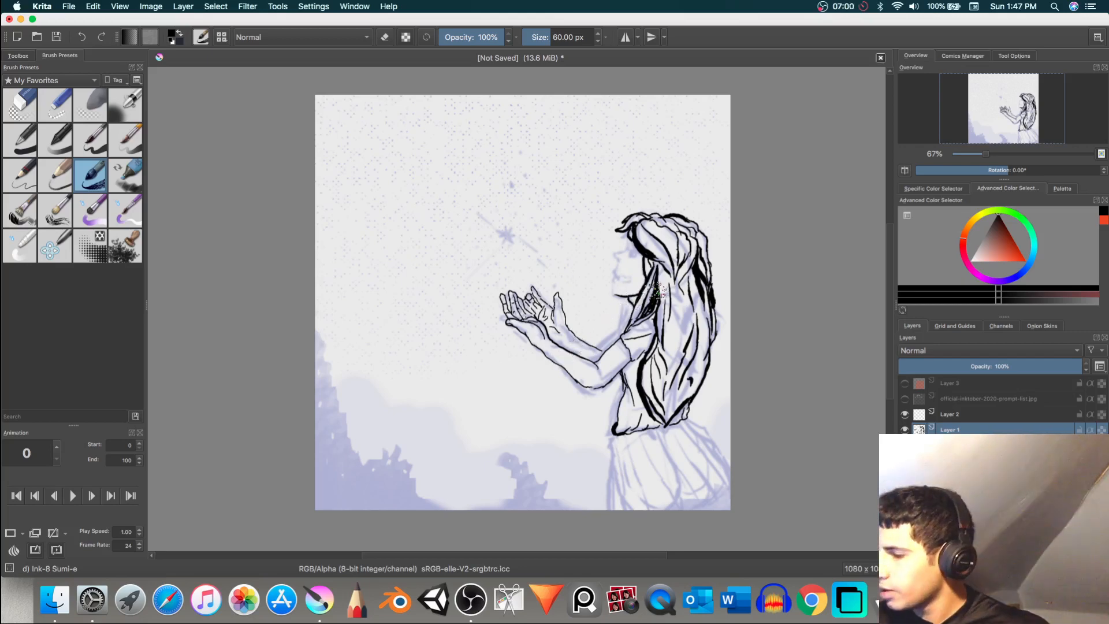
scroll(659, 292, "up", 3)
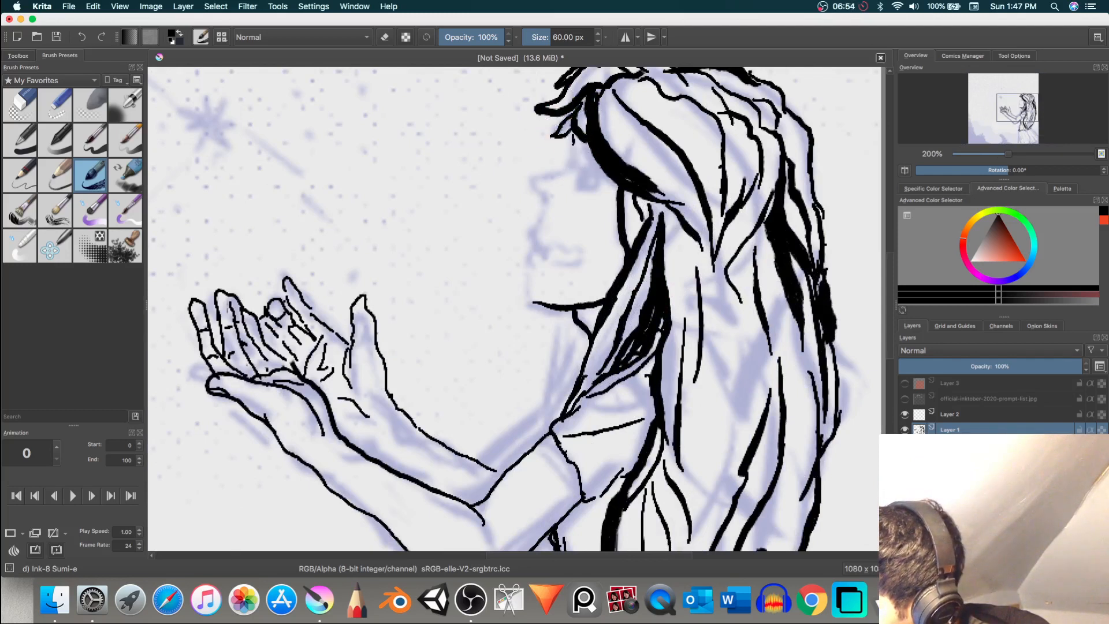
left_click_drag(573, 138, 576, 162)
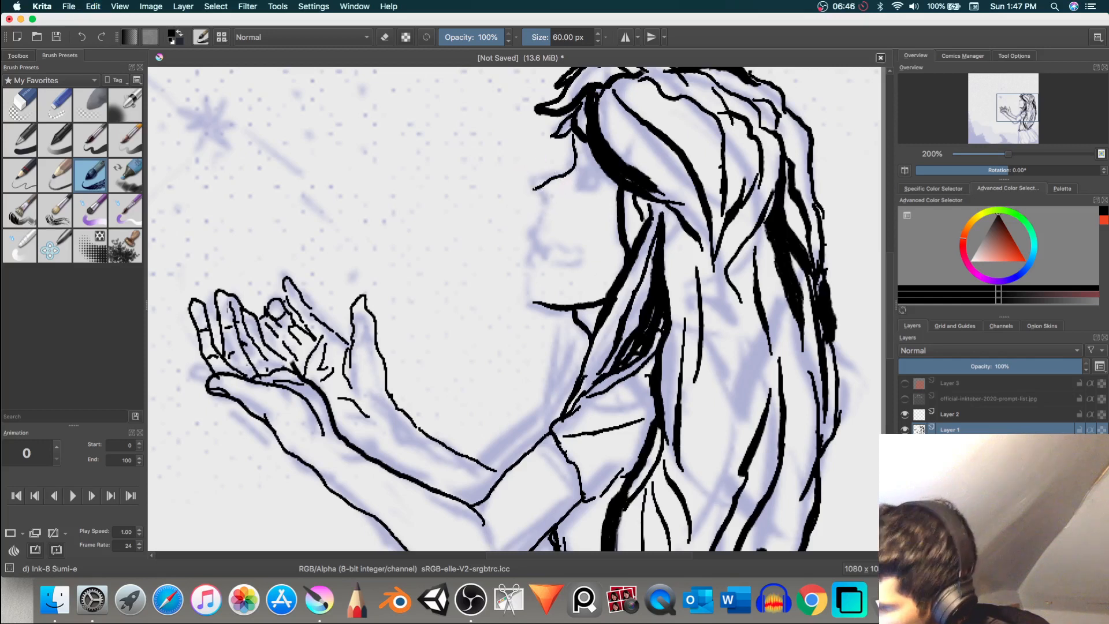
mouse_move(533, 193)
left_mouse_down()
mouse_move(551, 202)
mouse_move(545, 212)
left_mouse_up()
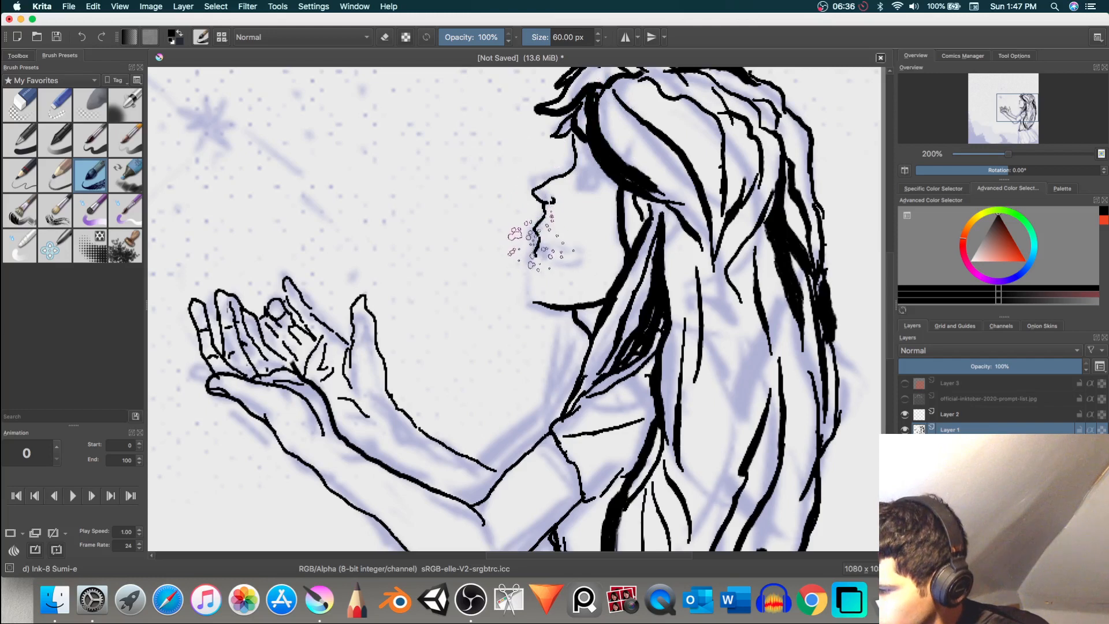
left_click_drag(536, 252, 537, 281)
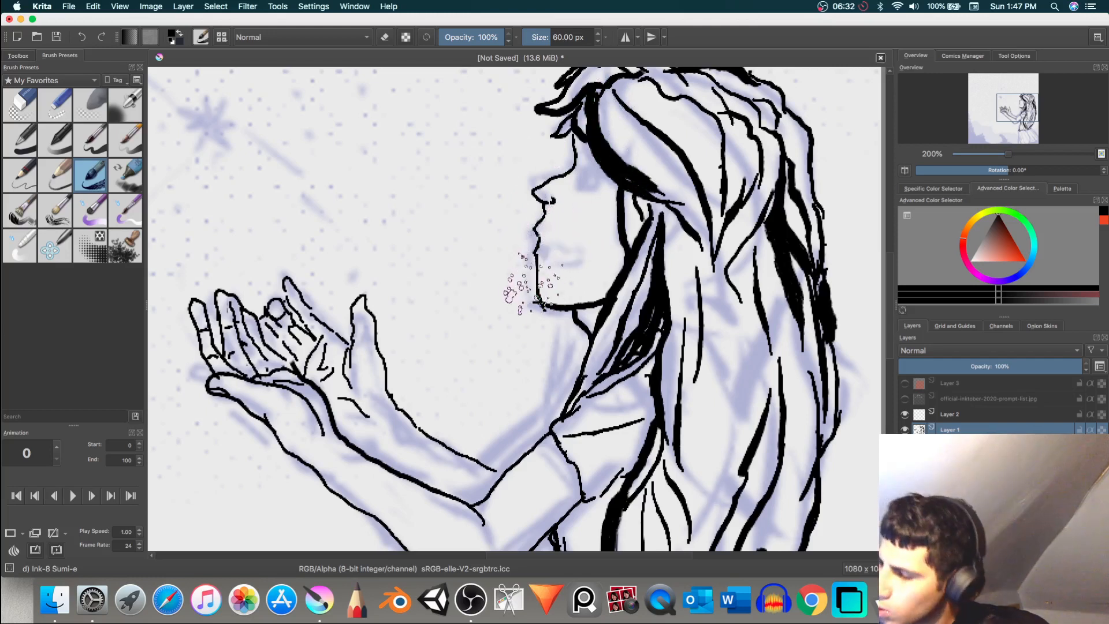
left_click(21, 104)
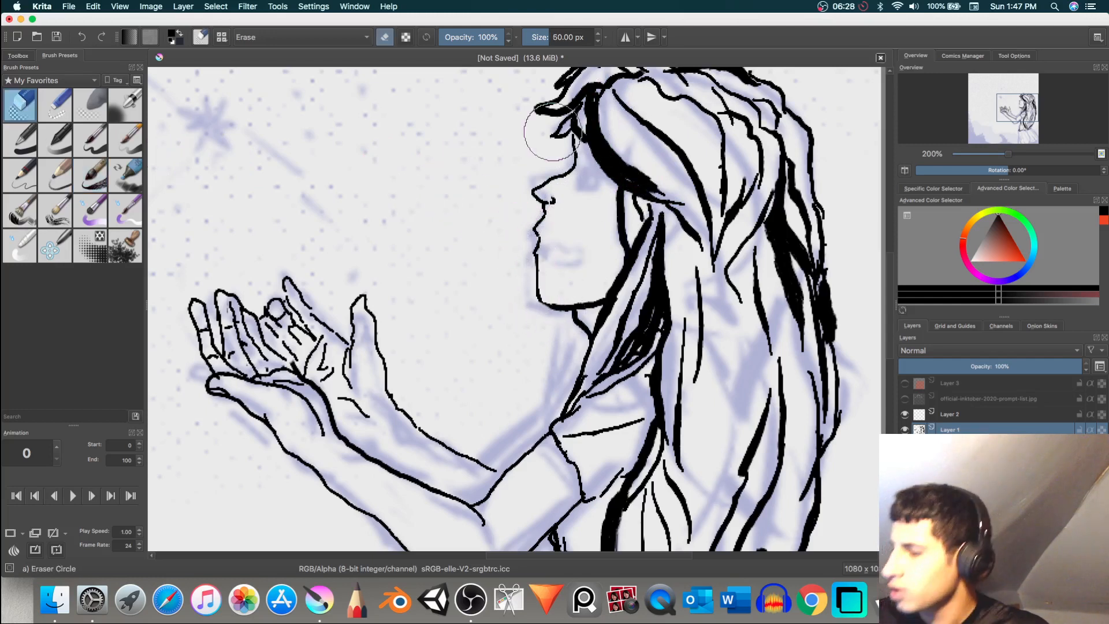
Step: Try inking the eye and an open mouth with Ink-8 Sumi-e, and erase them together with the nose using Eraser Circle
left_click(91, 175)
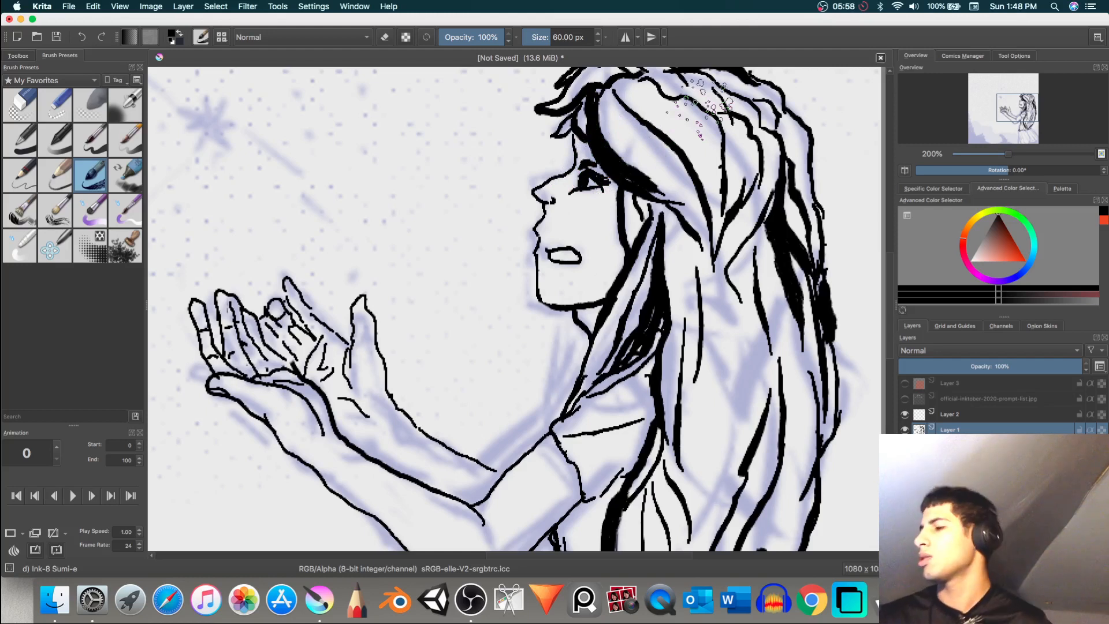
left_click(20, 106)
left_click_drag(563, 255, 551, 247)
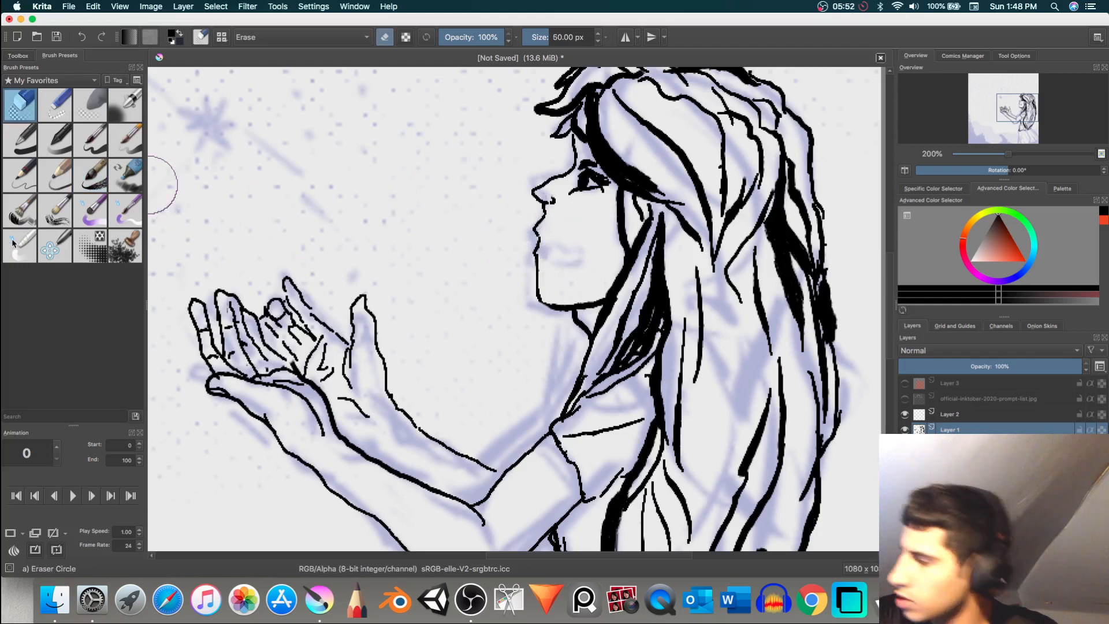
left_click_drag(572, 179, 600, 185)
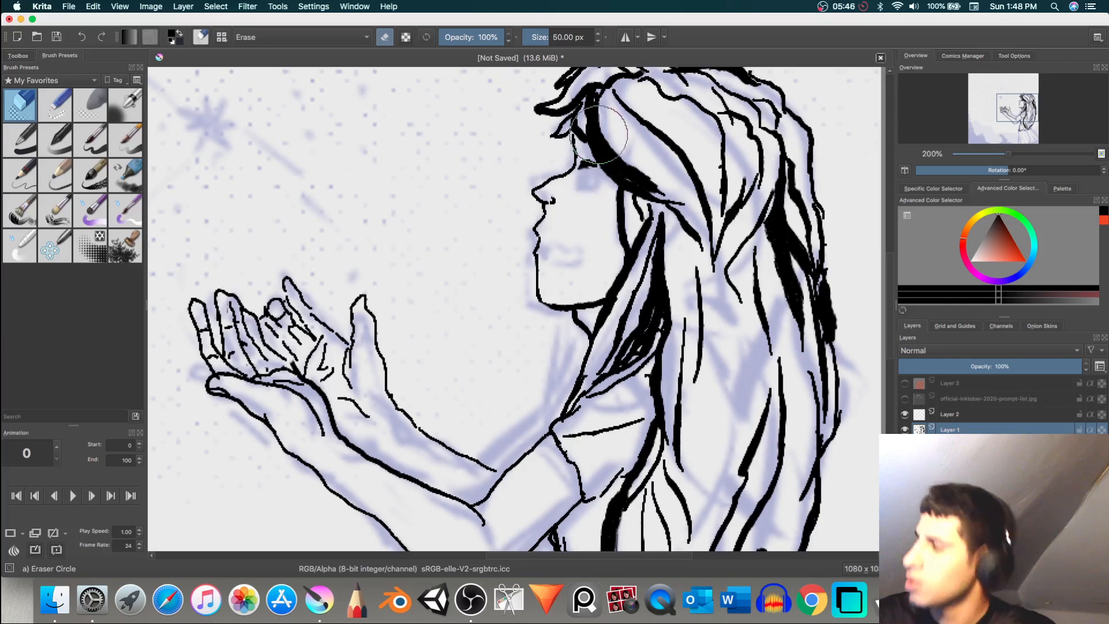
left_click_drag(556, 200, 560, 191)
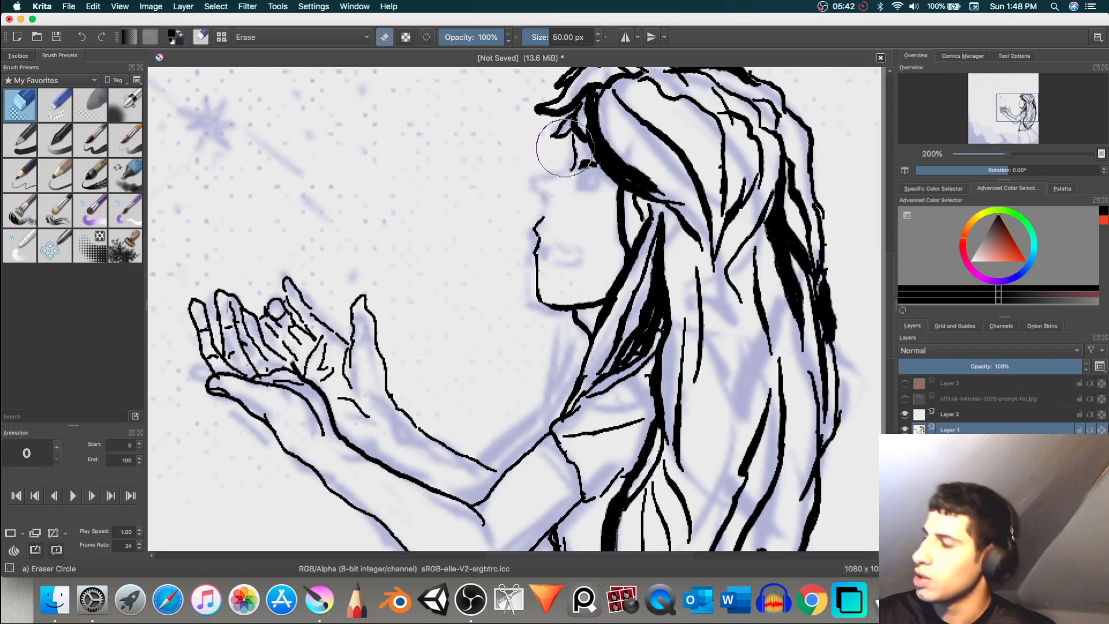
Step: Re-ink the brow line and nose with Ink-8 Sumi-e, and draw a smiling mouth and a new eye, undoing the first mouth stroke
left_click(90, 175)
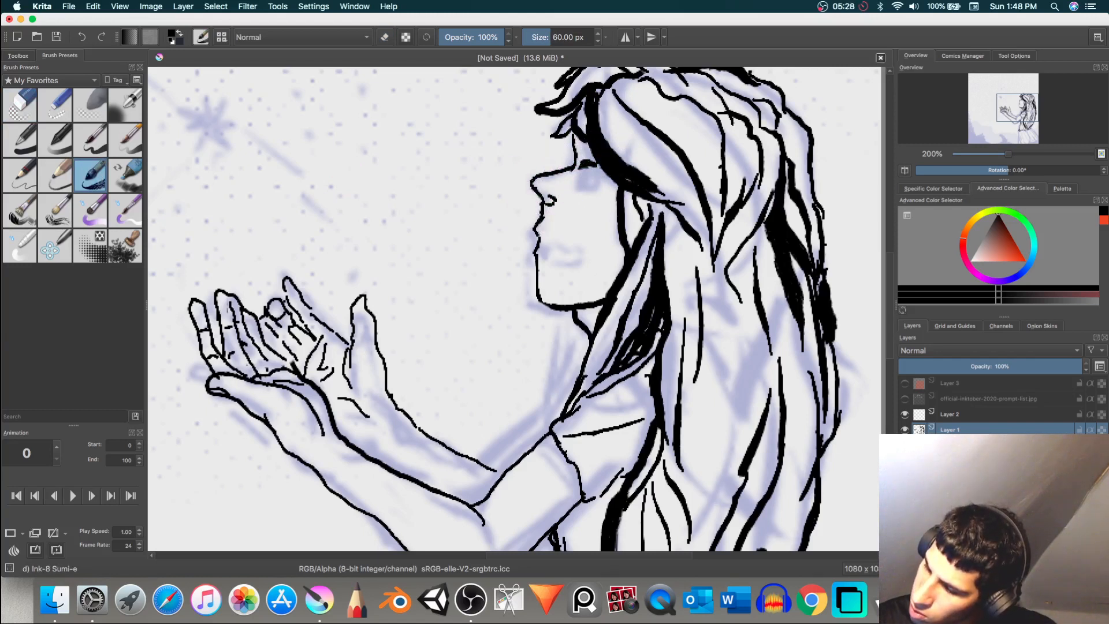
left_click_drag(546, 243, 583, 248)
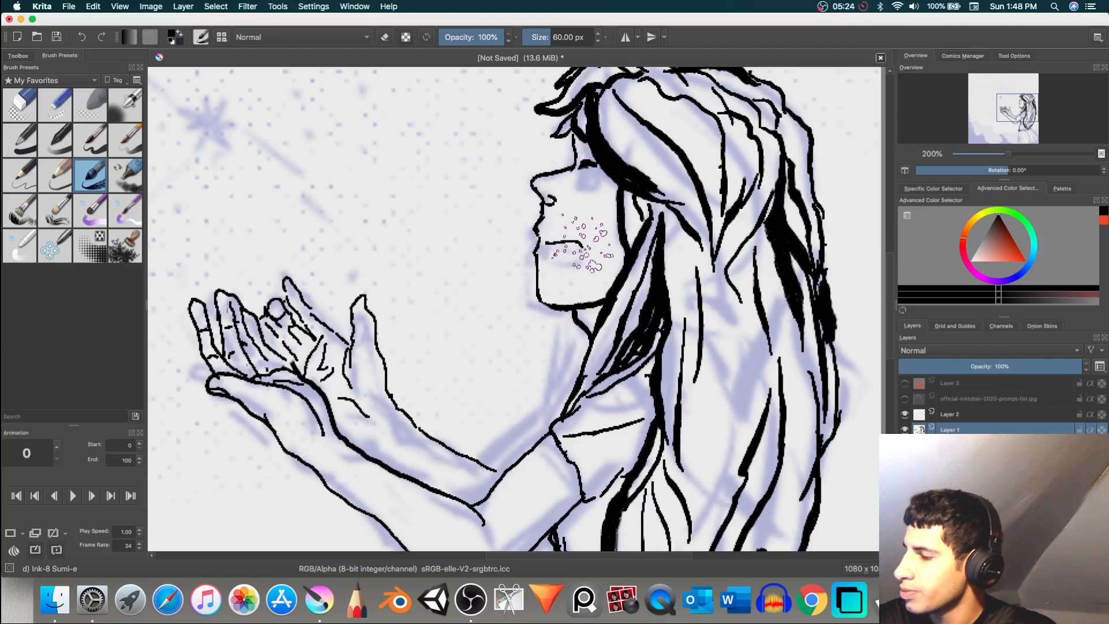
key("super+z")
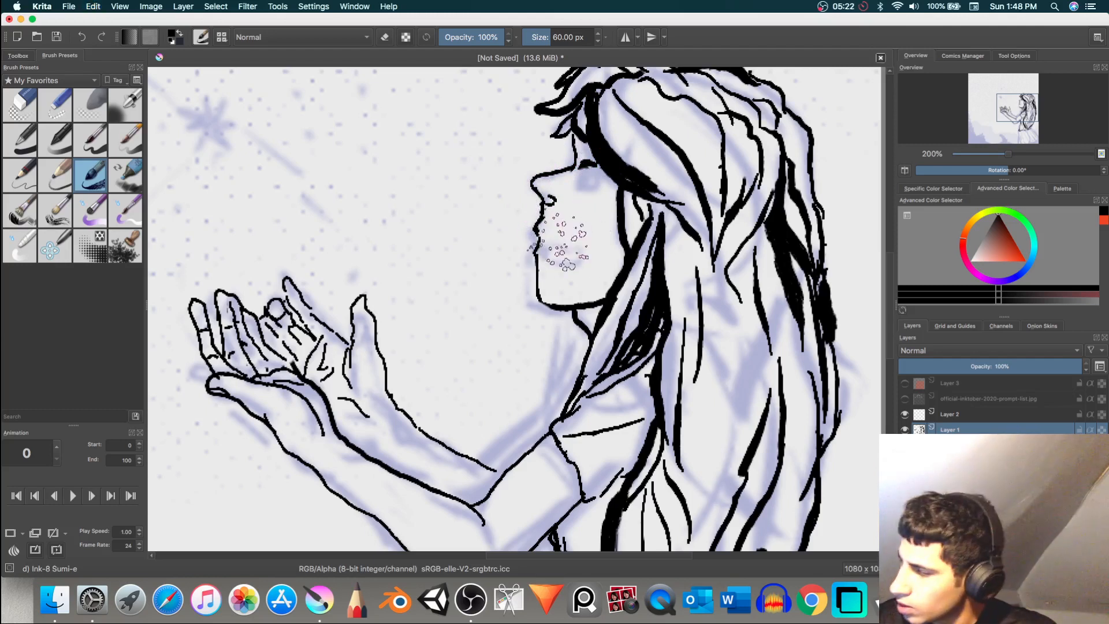
left_click_drag(543, 248, 592, 238)
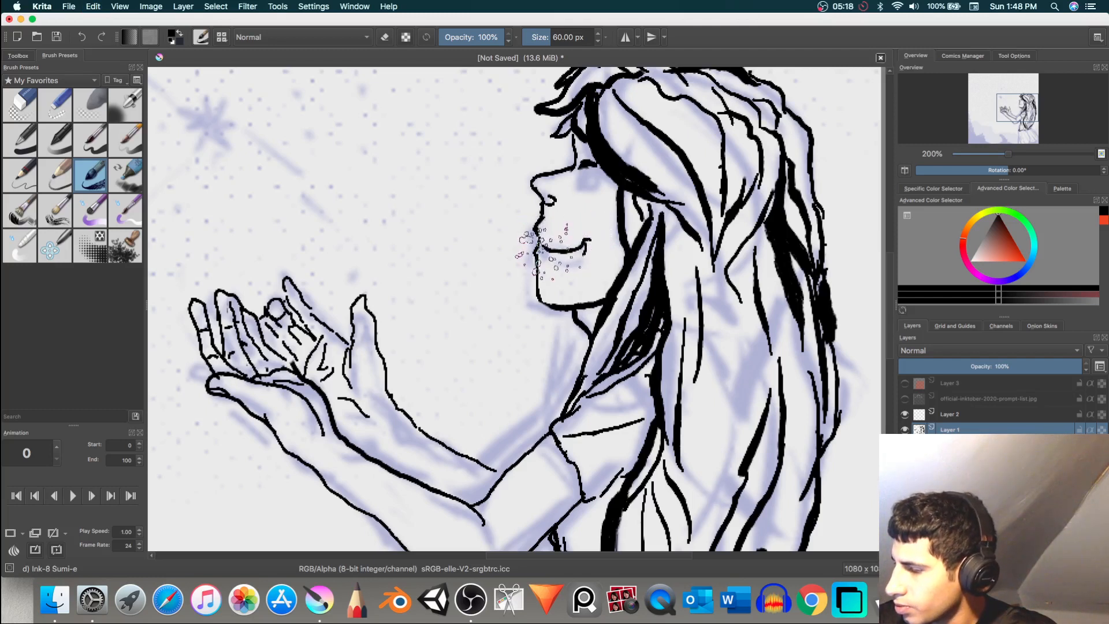
left_click_drag(544, 249, 567, 262)
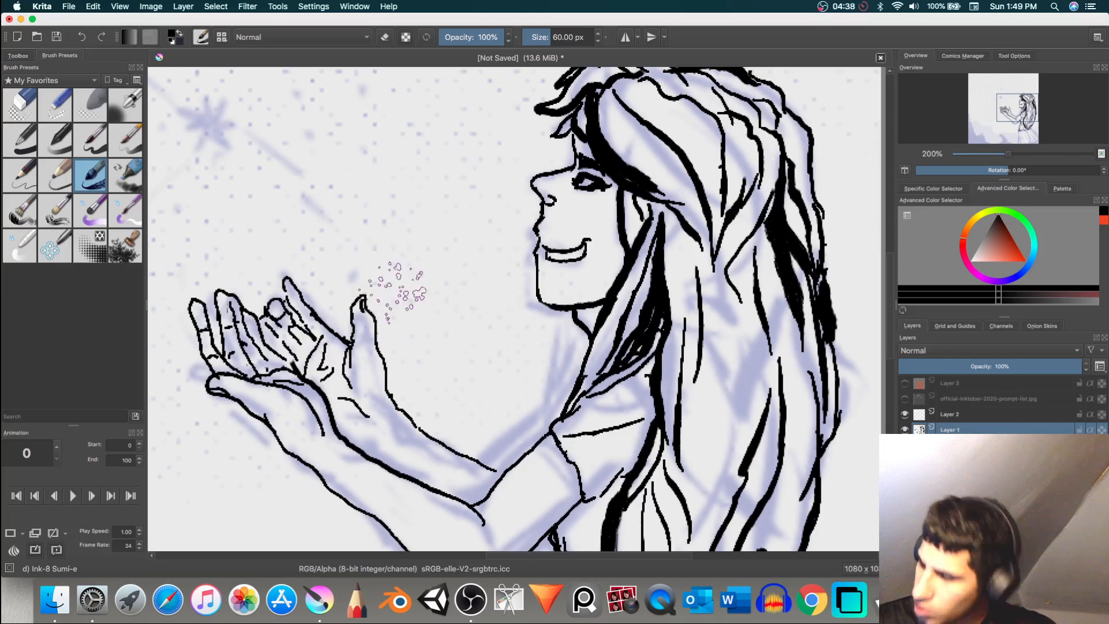
Step: Ink the skirt's outline, waistband dots and pleats, and a small star above the hands with Ink-8 Sumi-e
scroll(604, 292, "down", 5)
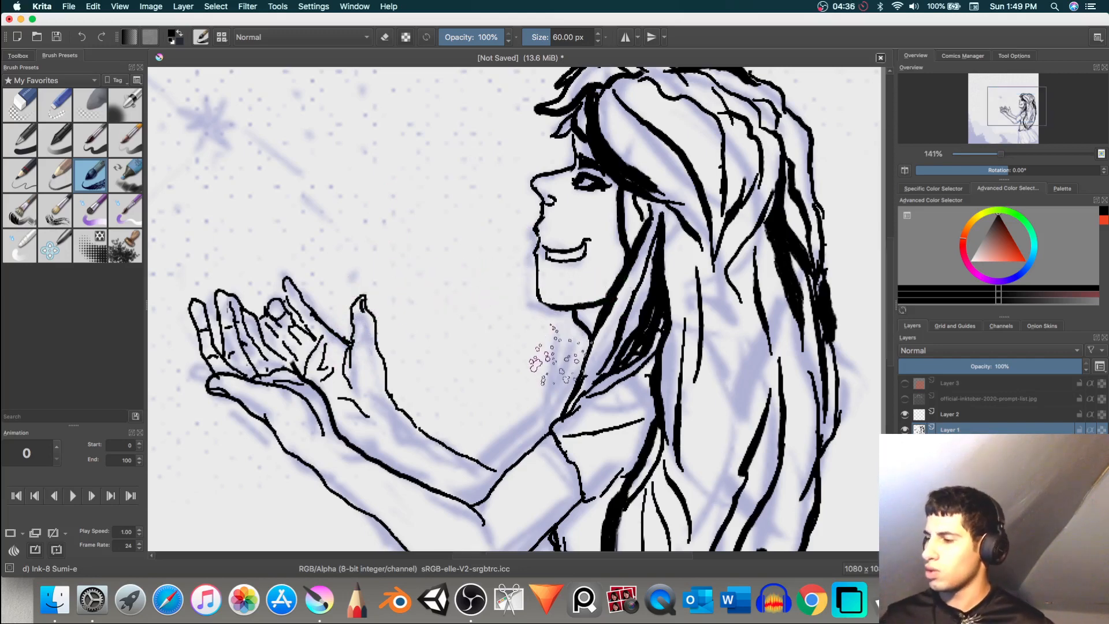
scroll(568, 371, "up", 1)
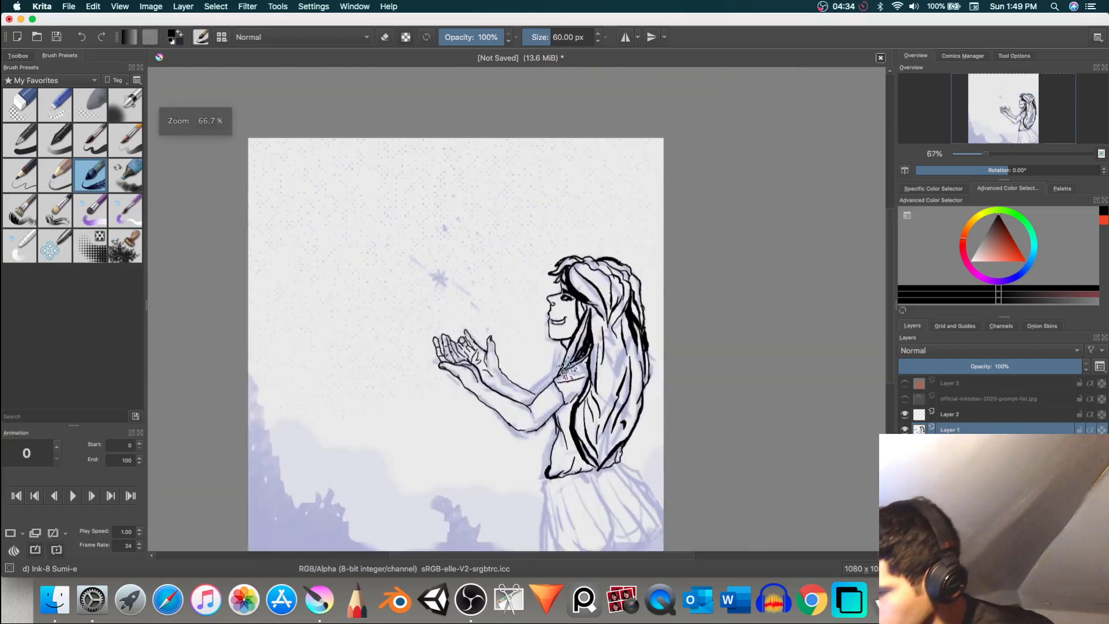
scroll(623, 455, "down", 3)
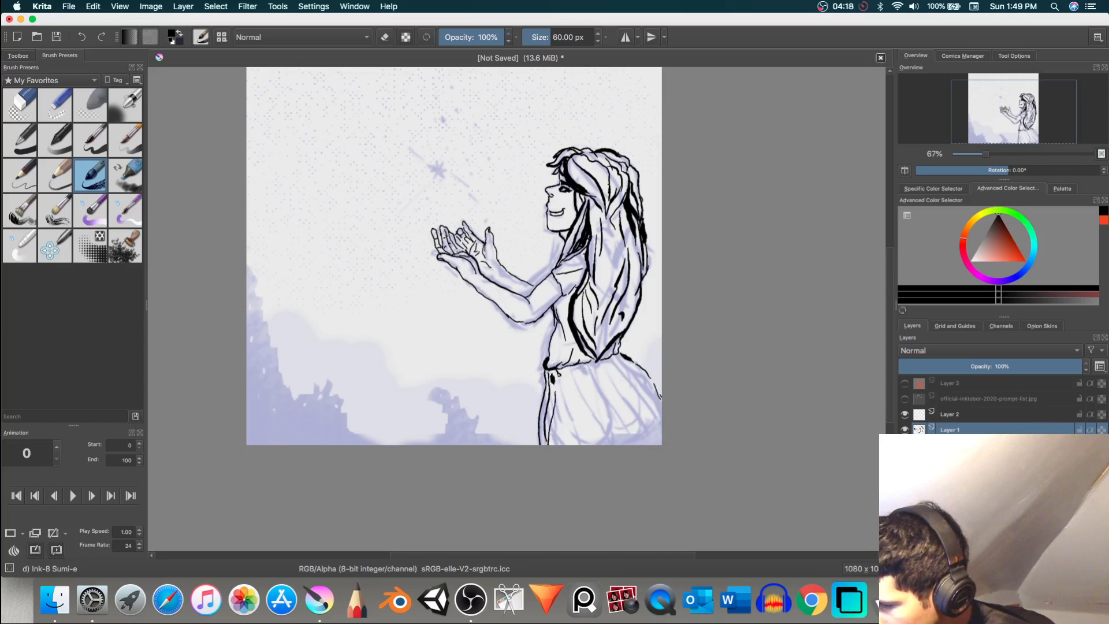
left_click(568, 371)
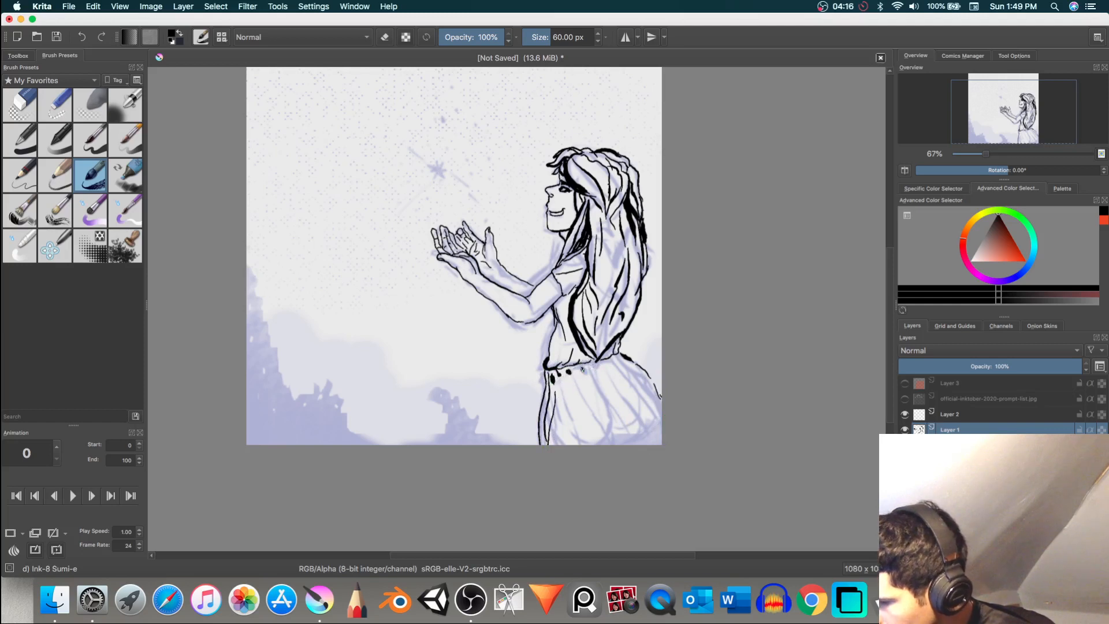
left_click(582, 370)
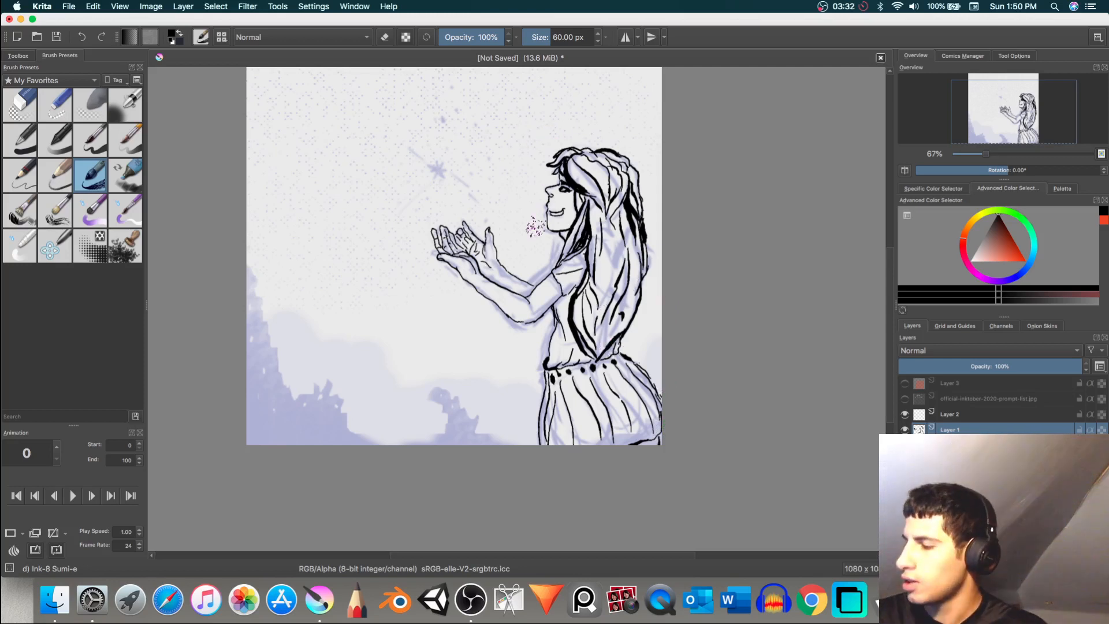
mouse_move(568, 332)
left_mouse_down()
mouse_move(578, 375)
mouse_move(561, 401)
left_mouse_up()
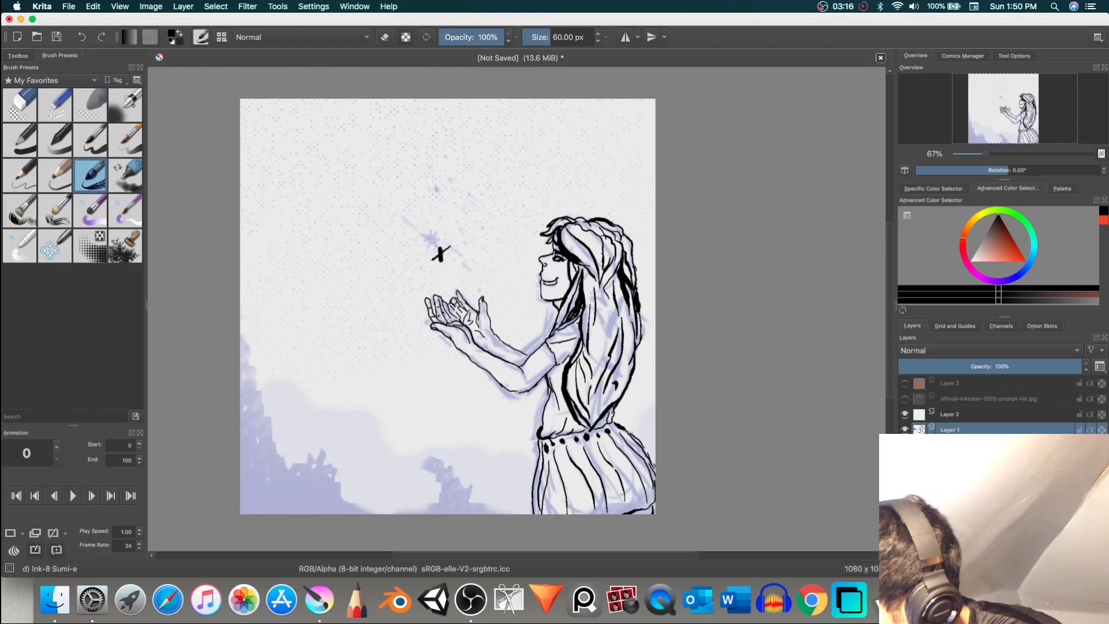
left_click_drag(446, 259, 434, 250)
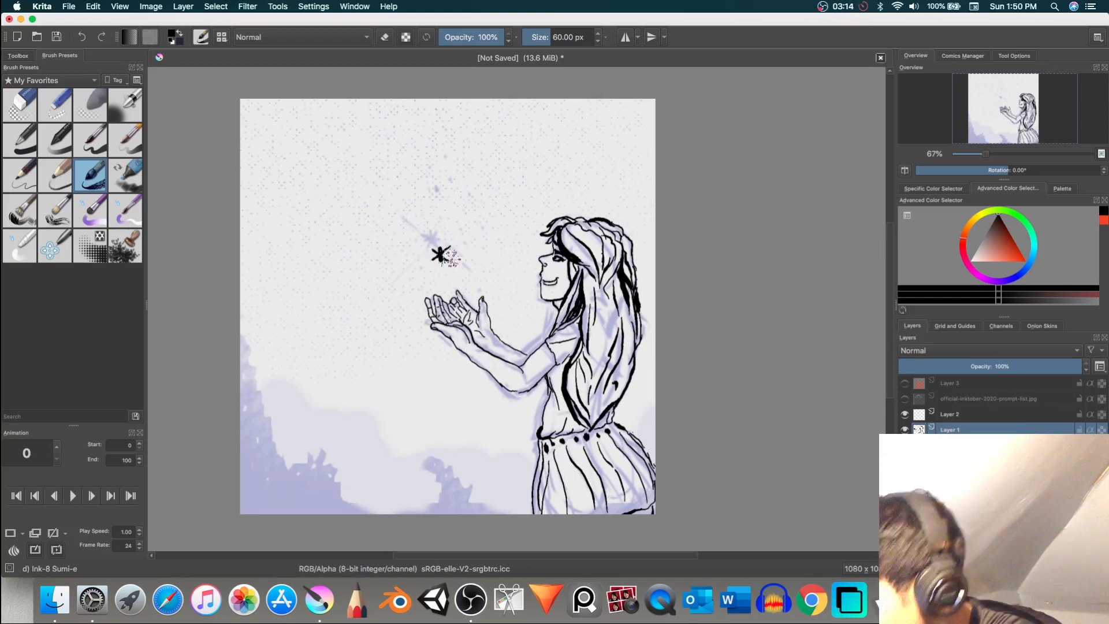
left_click_drag(423, 267, 334, 342)
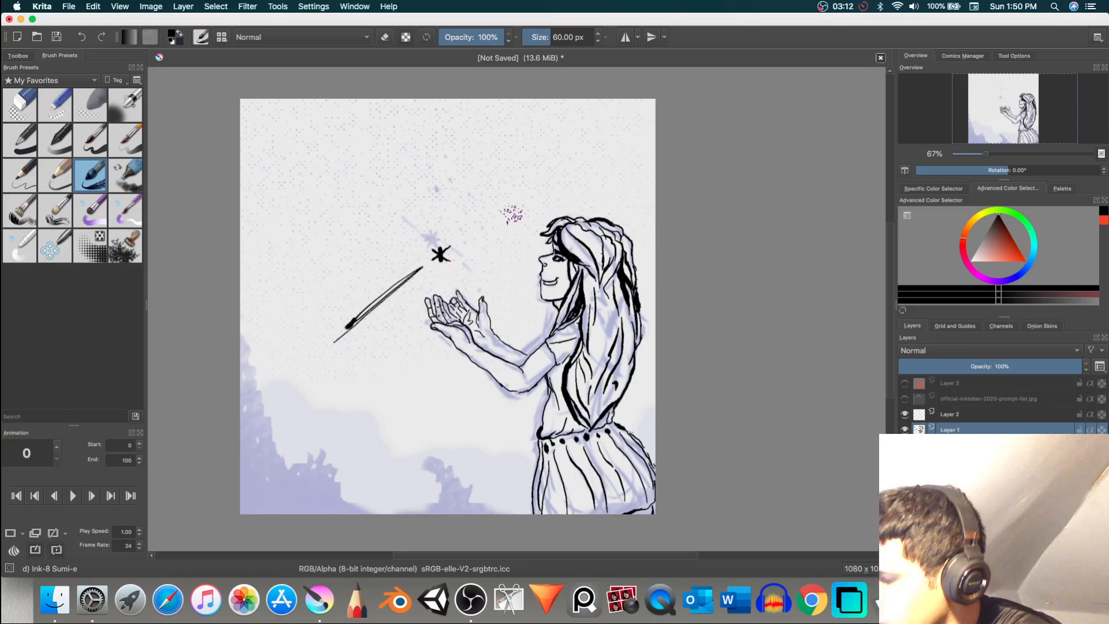
left_click_drag(469, 273, 478, 286)
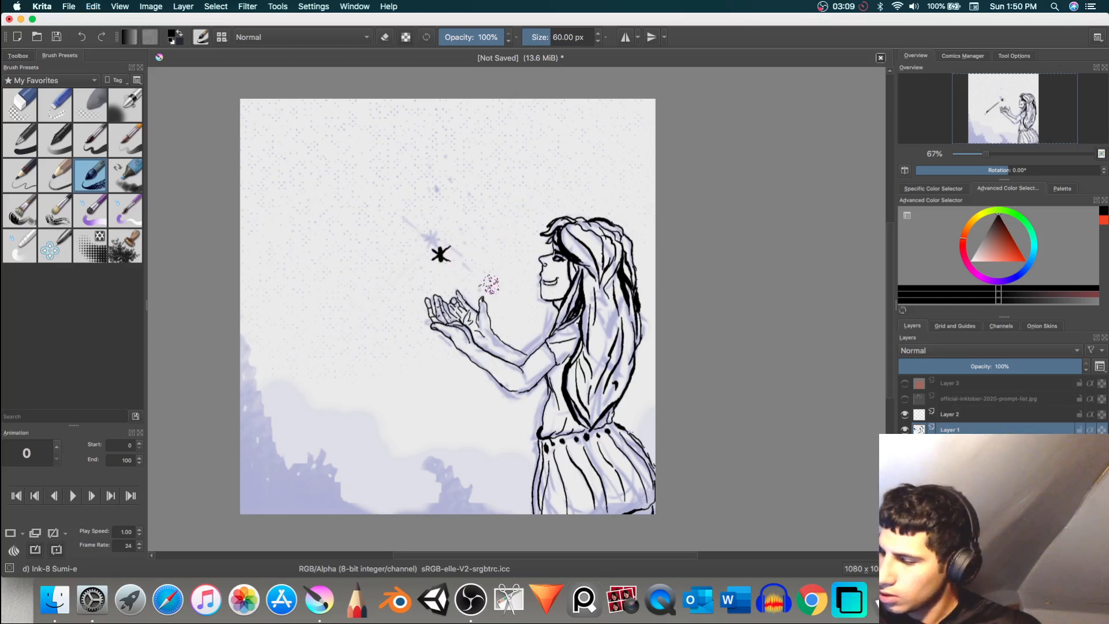
left_click_drag(450, 260, 530, 303)
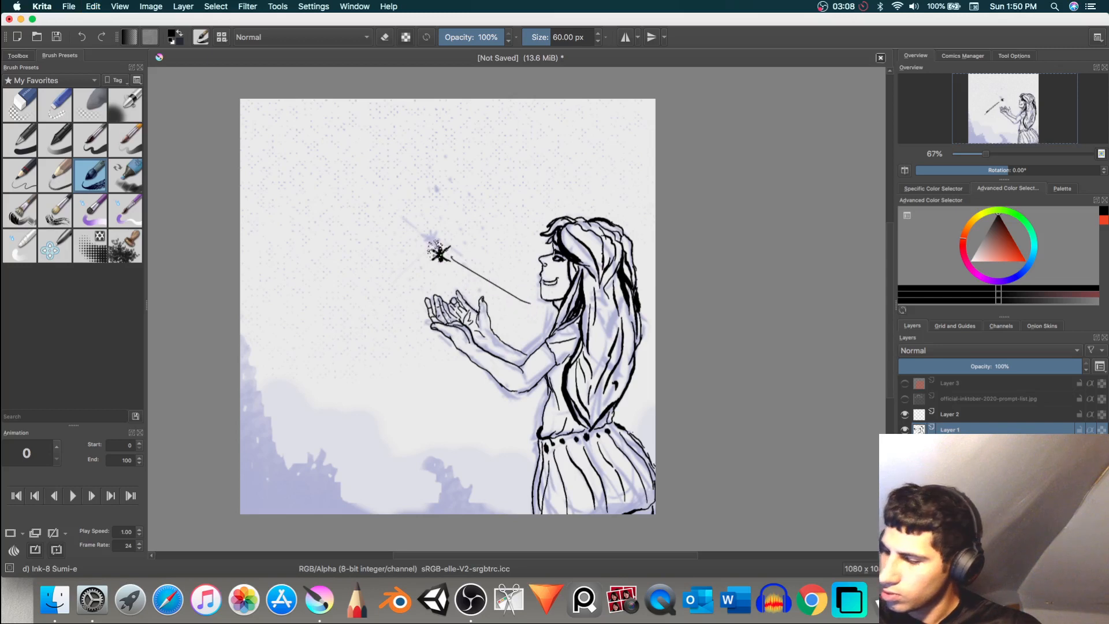
key("super+z")
mouse_move(451, 257)
left_mouse_down()
mouse_move(523, 302)
mouse_move(458, 247)
left_mouse_up()
key("super+z")
key("super+z")
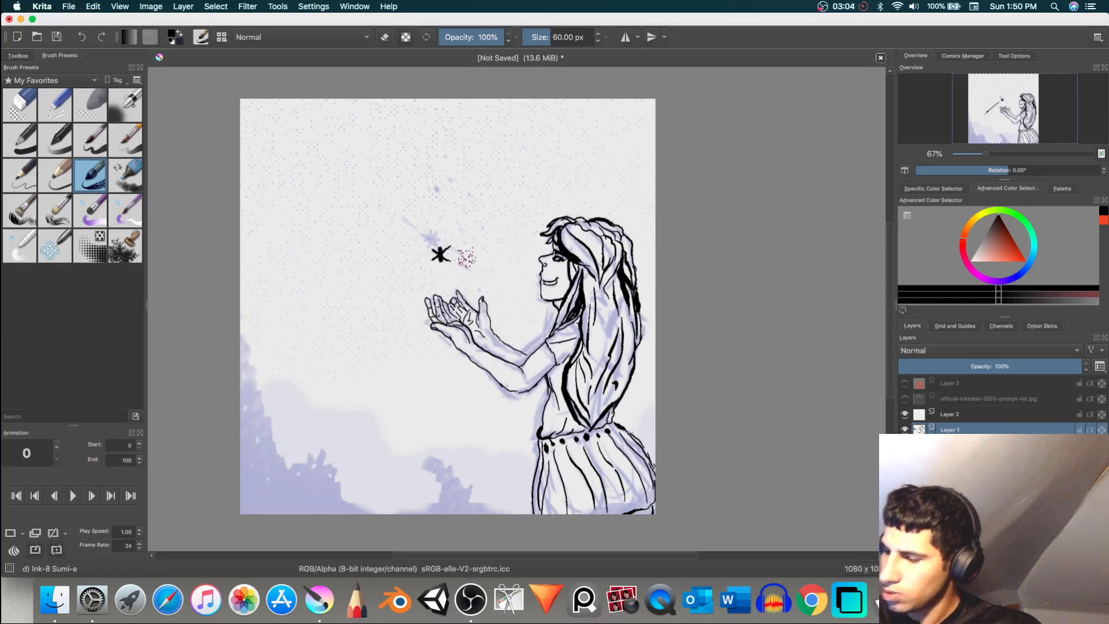
Step: Switch to the Basic-5 Size brush and try a tapered ray from the star toward the girl's face
left_click(98, 146)
mouse_move(461, 261)
left_mouse_down()
mouse_move(517, 287)
mouse_move(456, 255)
left_mouse_up()
key("super+z")
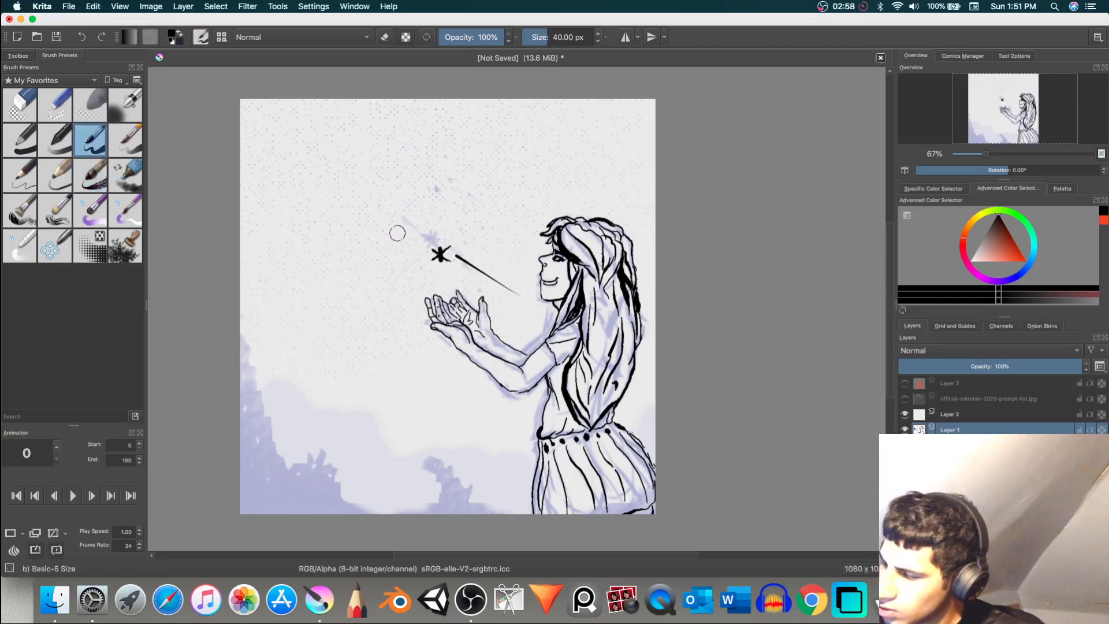
left_click_drag(377, 315, 414, 255)
key("super+z")
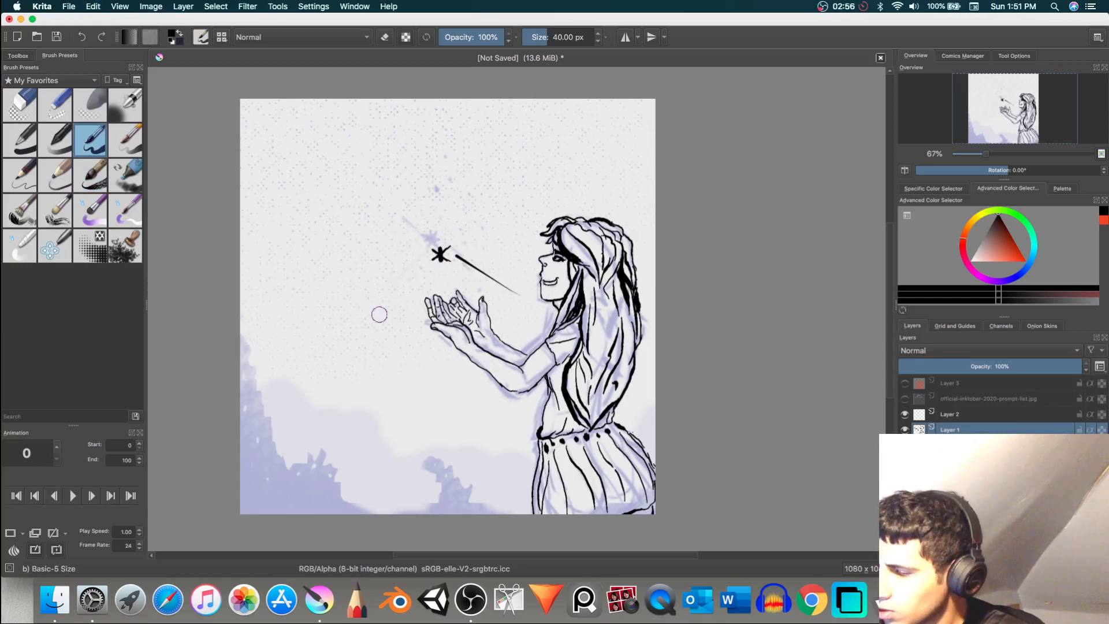
key("super+shift+z")
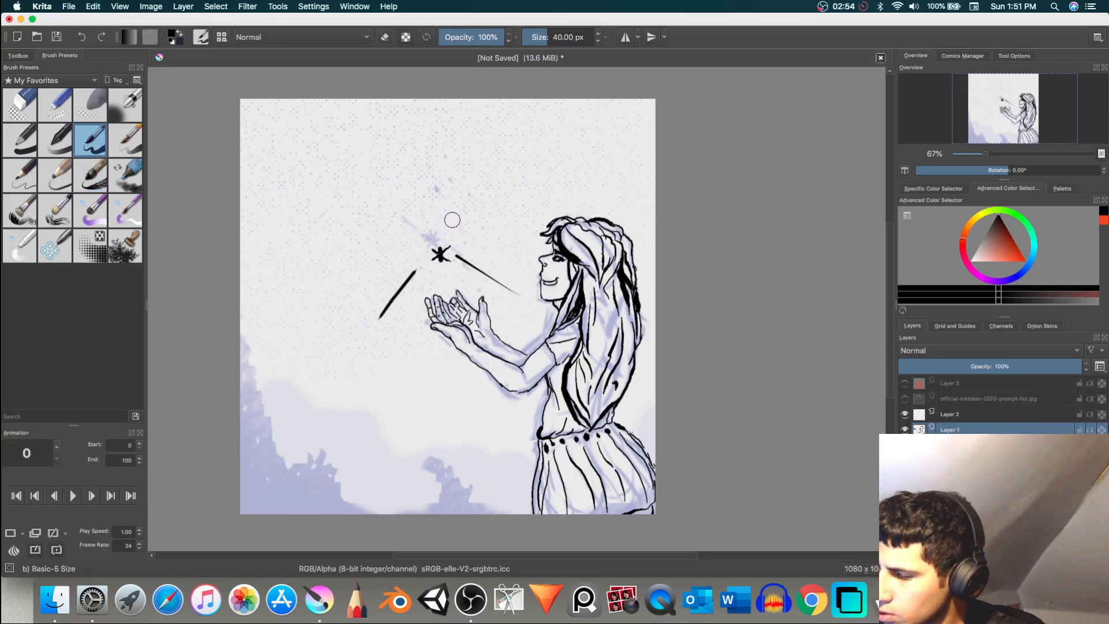
key("super+z")
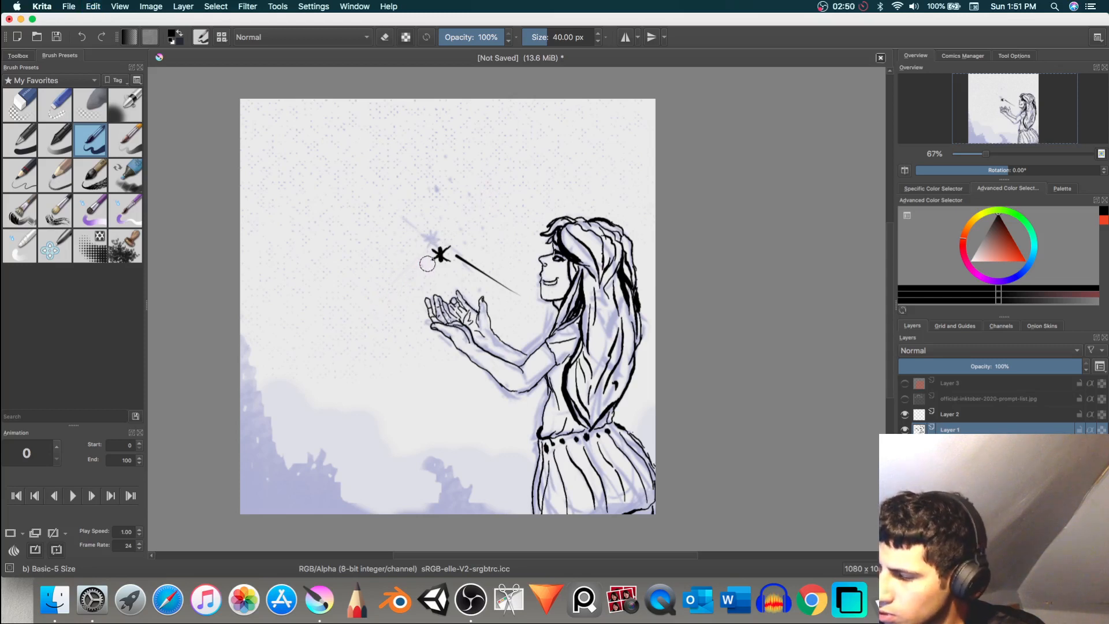
key("super+shift+z")
key("super+z")
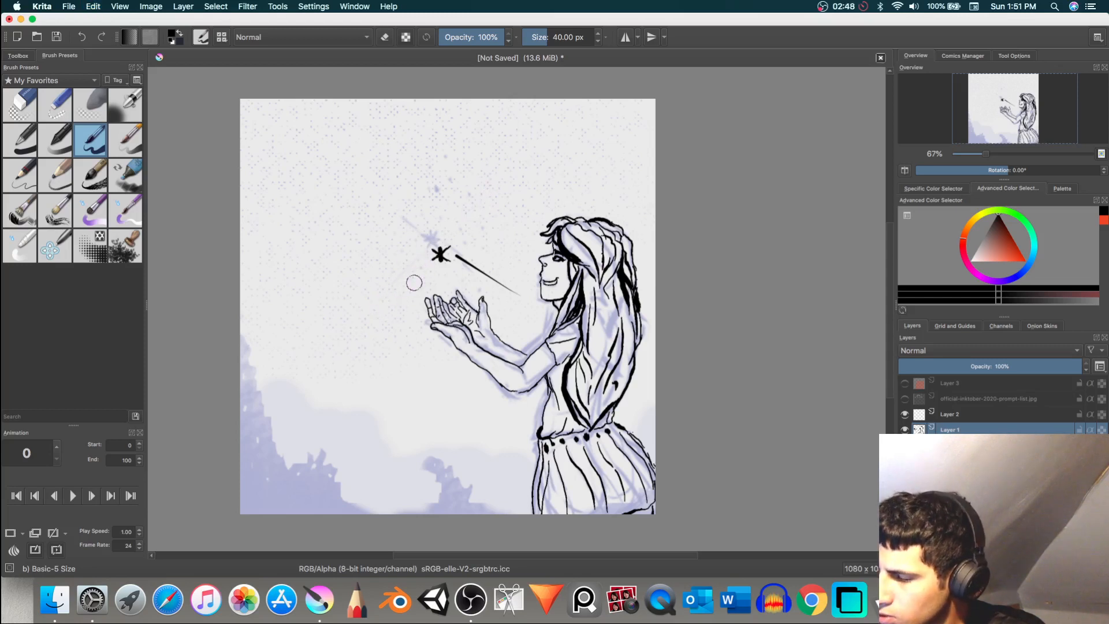
left_click_drag(400, 297, 433, 255)
key("super+z")
left_click_drag(379, 328, 425, 270)
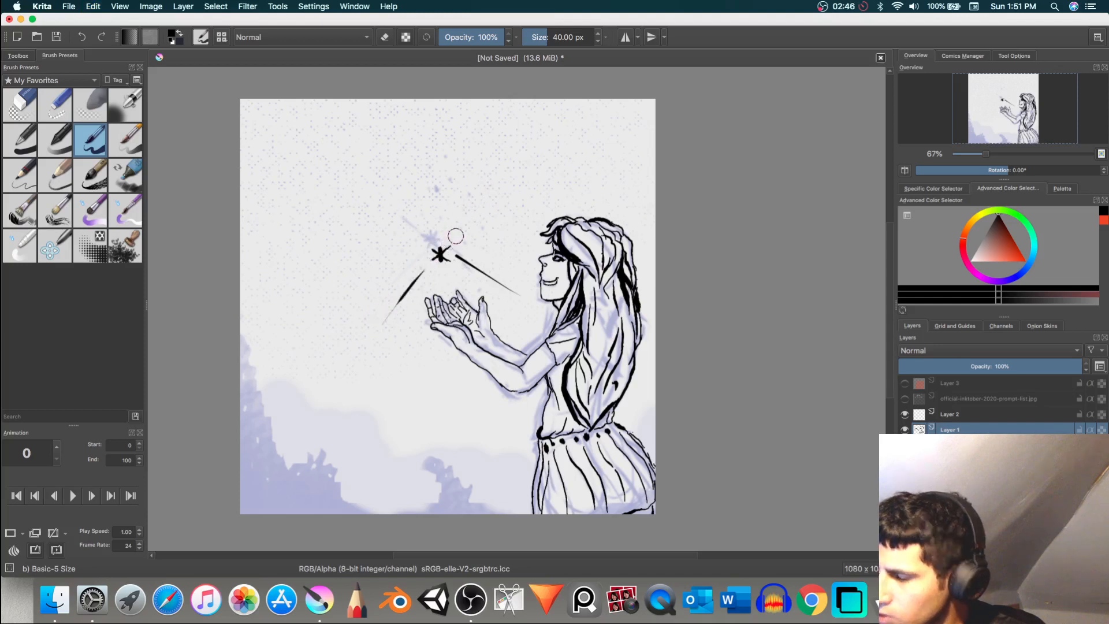
key("super+z")
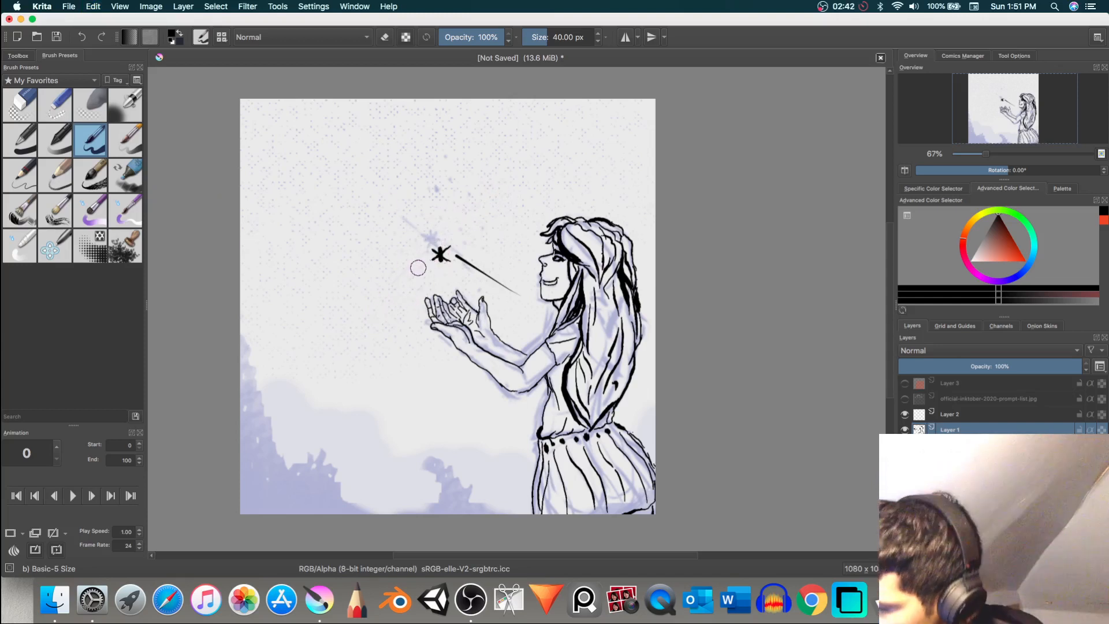
mouse_move(415, 276)
left_mouse_down()
mouse_move(362, 334)
mouse_move(420, 264)
left_mouse_up()
key("super+z")
key("super+z")
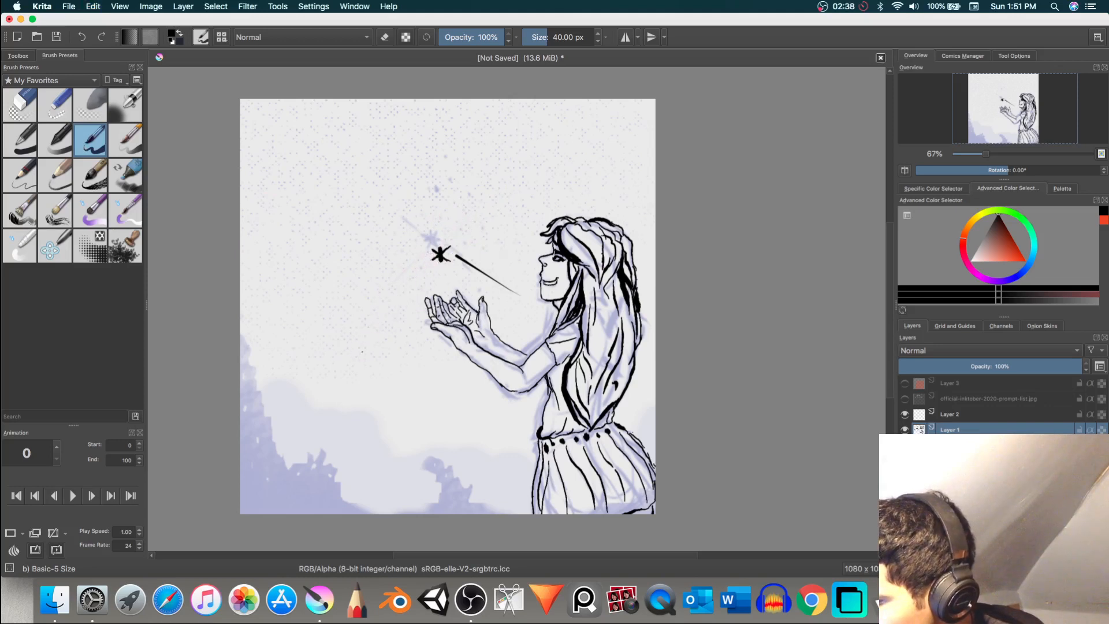
left_click_drag(365, 345, 428, 265)
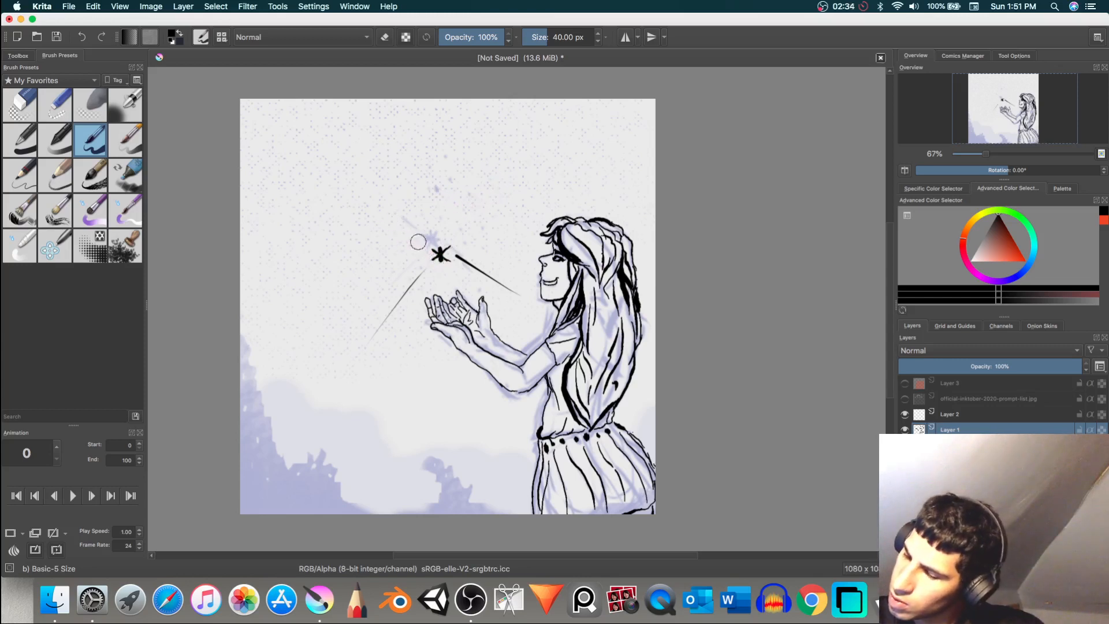
left_click_drag(385, 215, 444, 253)
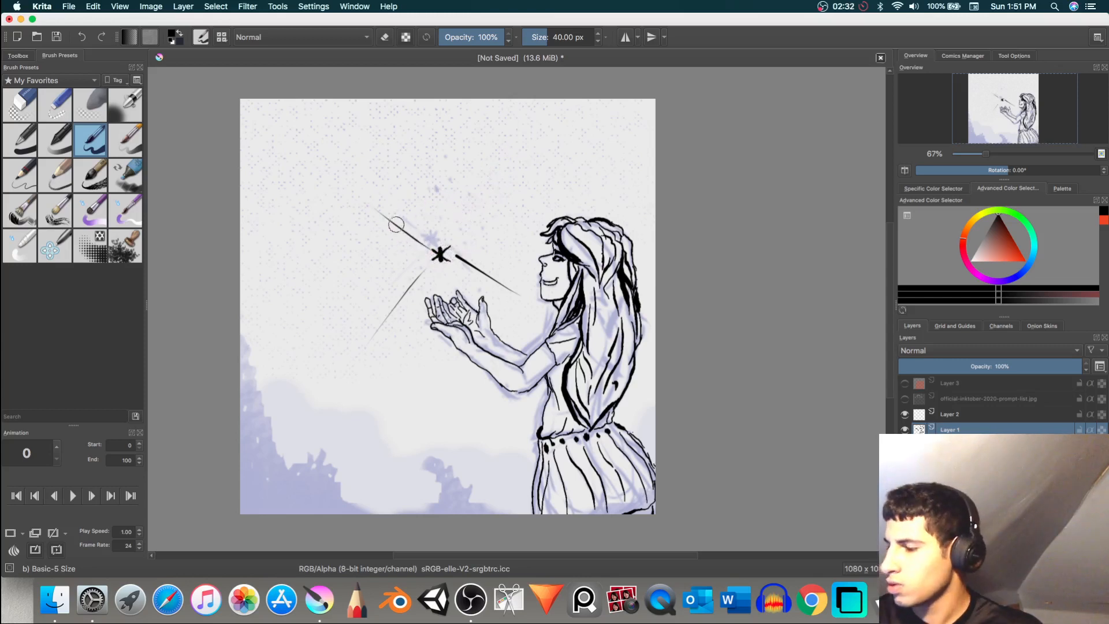
key("super+z")
key("super+z")
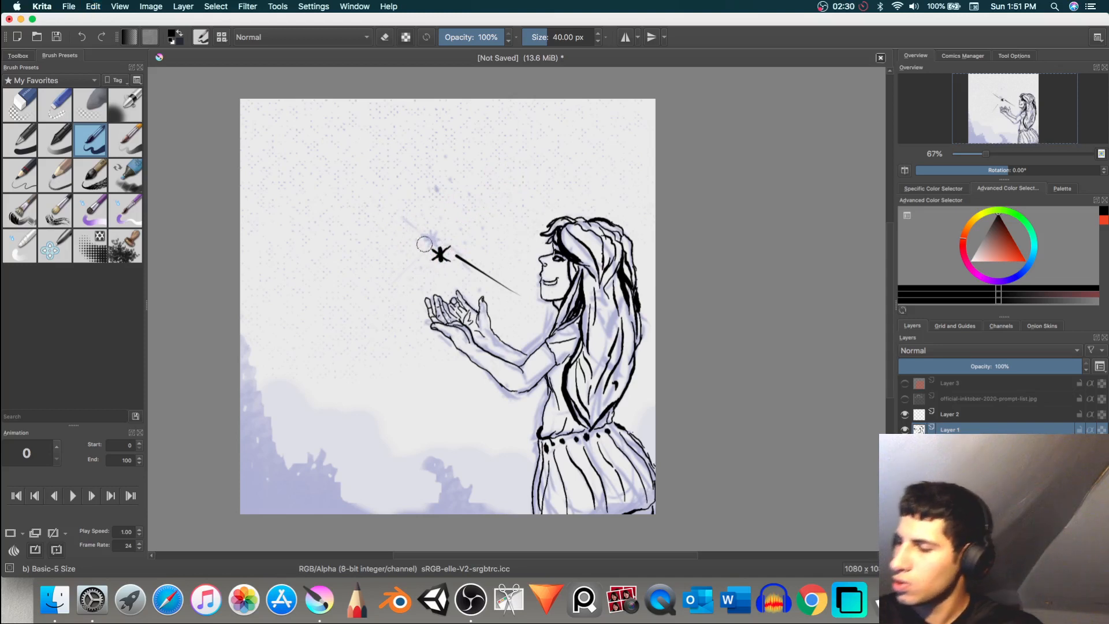
mouse_move(392, 212)
left_mouse_down()
mouse_move(444, 253)
mouse_move(383, 193)
left_mouse_up()
key("super+z")
key("super+z")
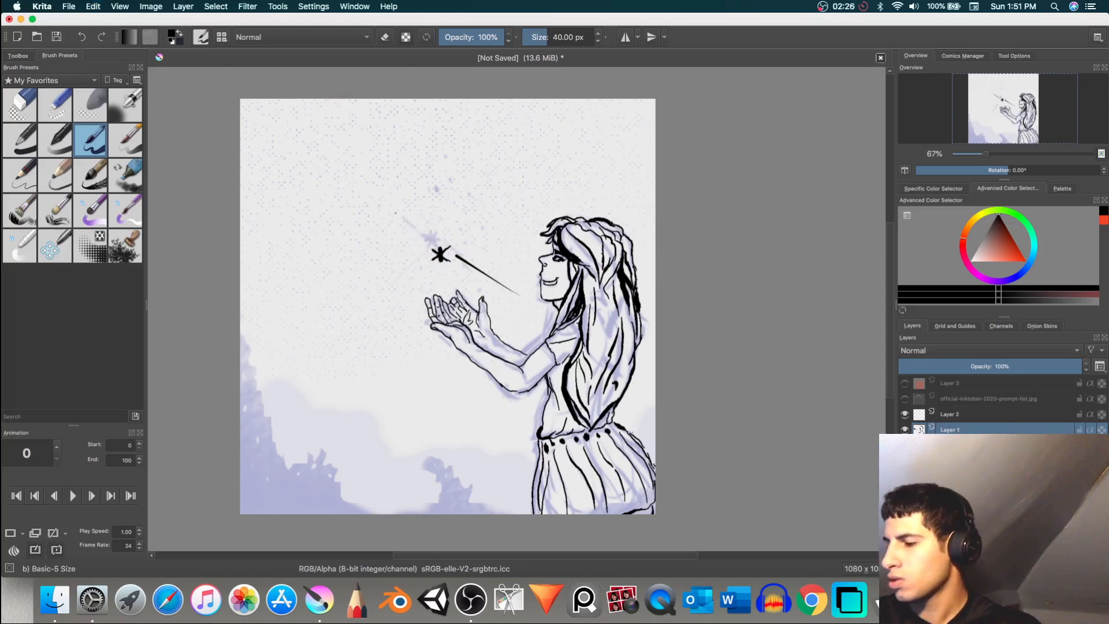
left_click_drag(428, 243, 390, 207)
key("super+z")
left_click_drag(432, 247, 387, 199)
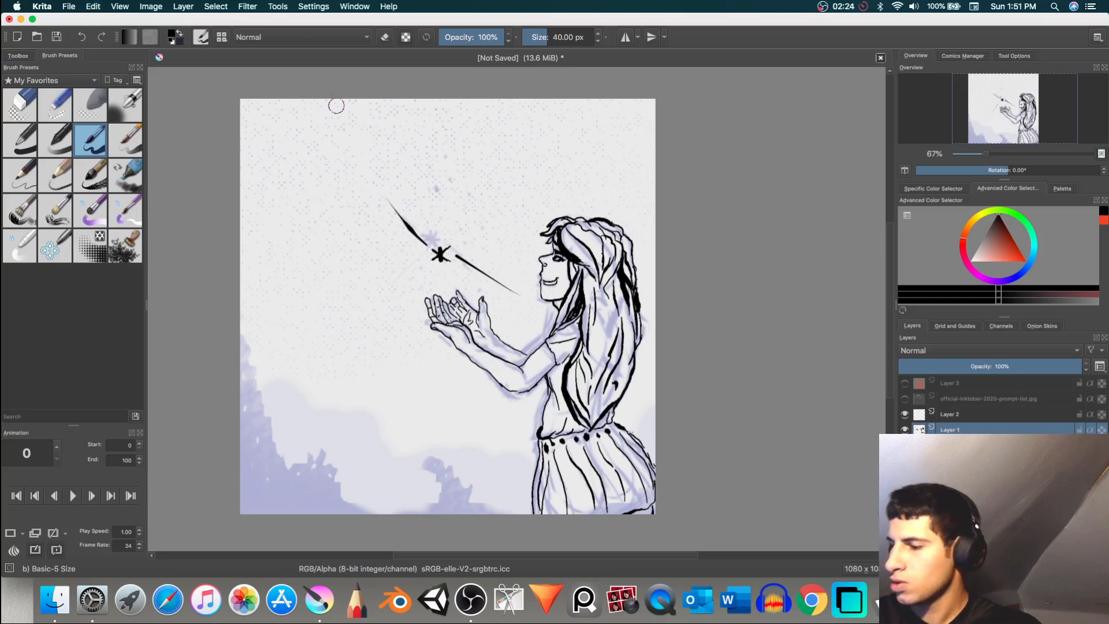
key("super+z")
left_click_drag(425, 248, 370, 188)
key("super+z")
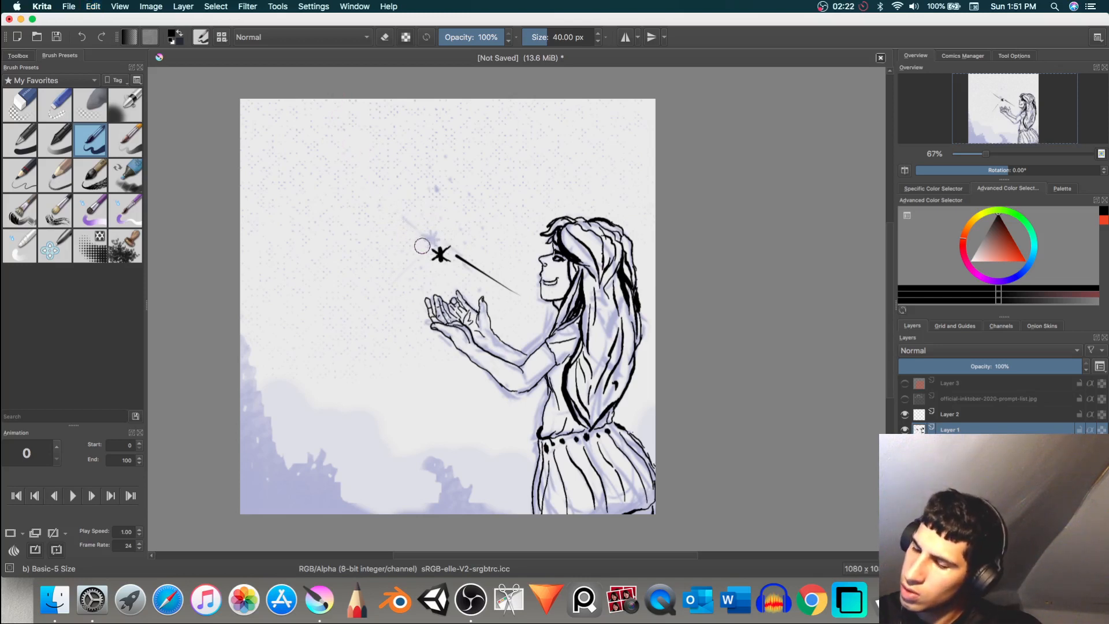
left_click_drag(397, 219, 355, 167)
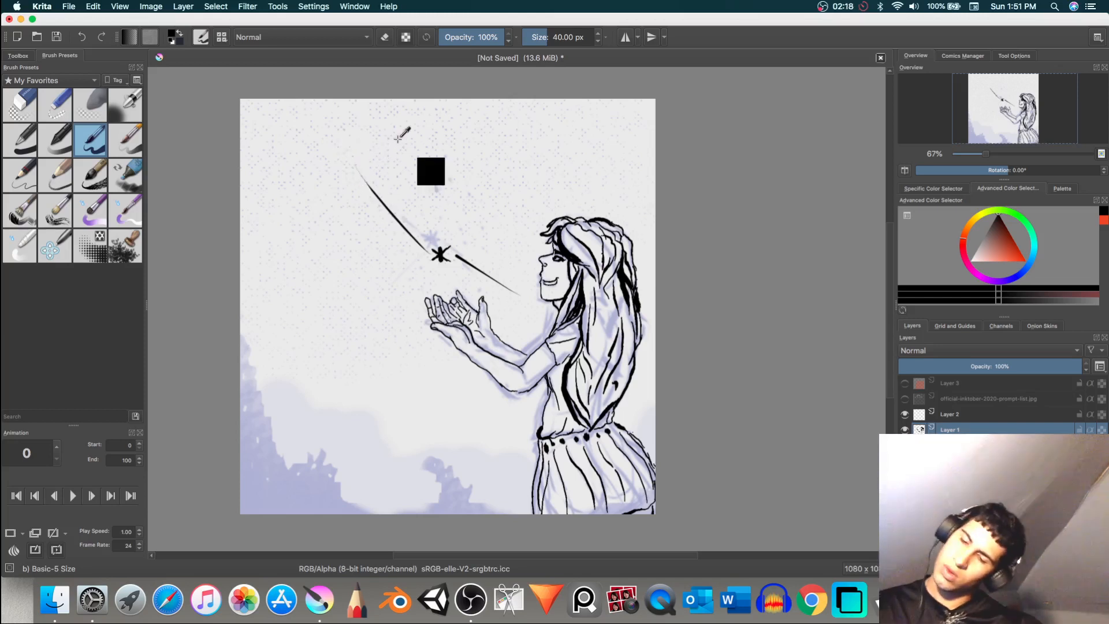
key("super+z")
key("super+z")
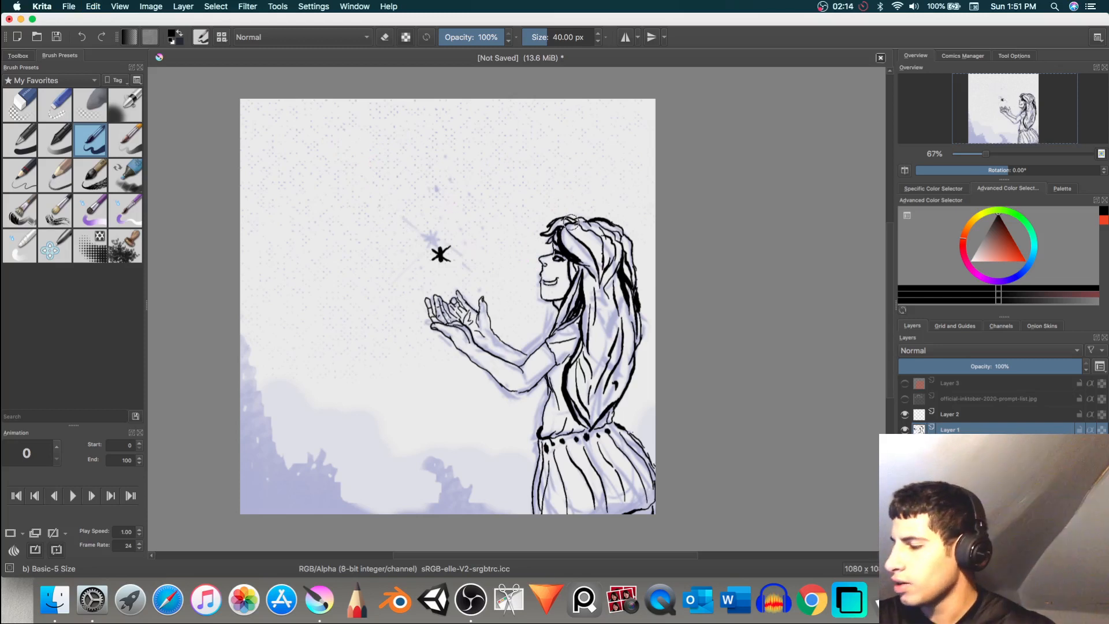
Step: Draw two long crossing diagonal rays through the star, plus a vertical and a horizontal ray, with Basic-5 Size
left_click_drag(378, 325, 544, 166)
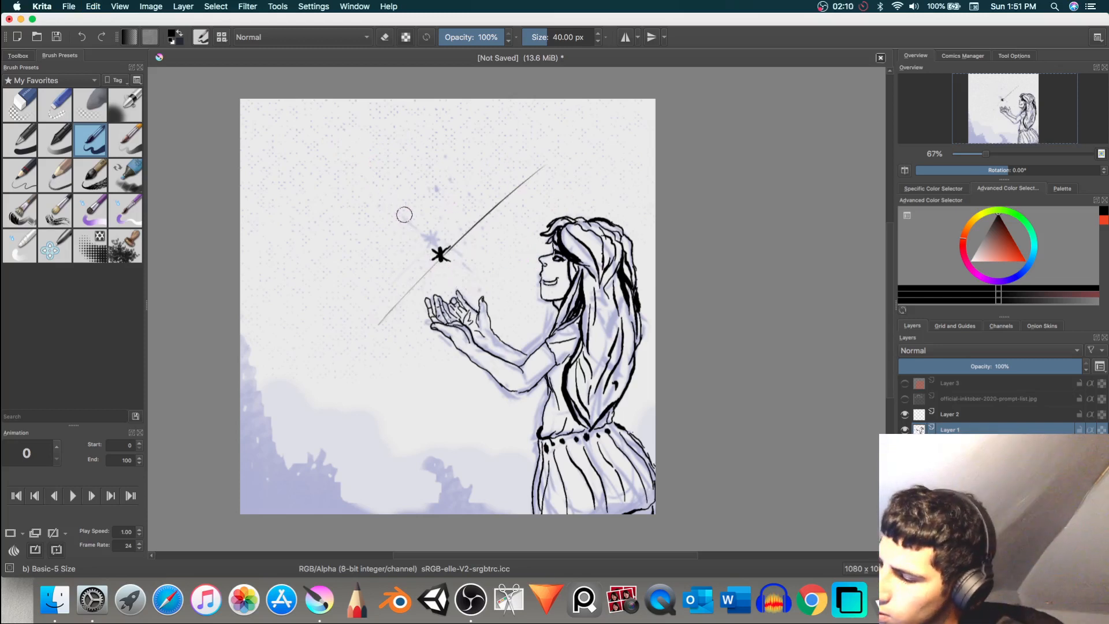
left_click_drag(395, 205, 506, 303)
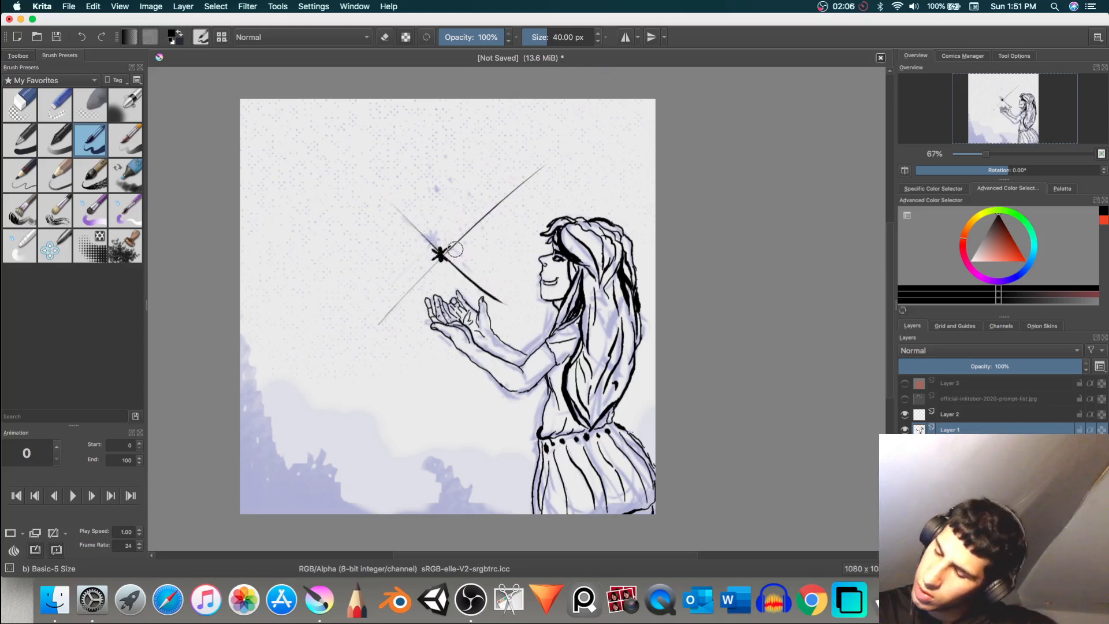
mouse_move(442, 252)
left_mouse_down()
mouse_move(440, 283)
mouse_move(439, 220)
mouse_move(441, 292)
mouse_move(439, 249)
left_mouse_up()
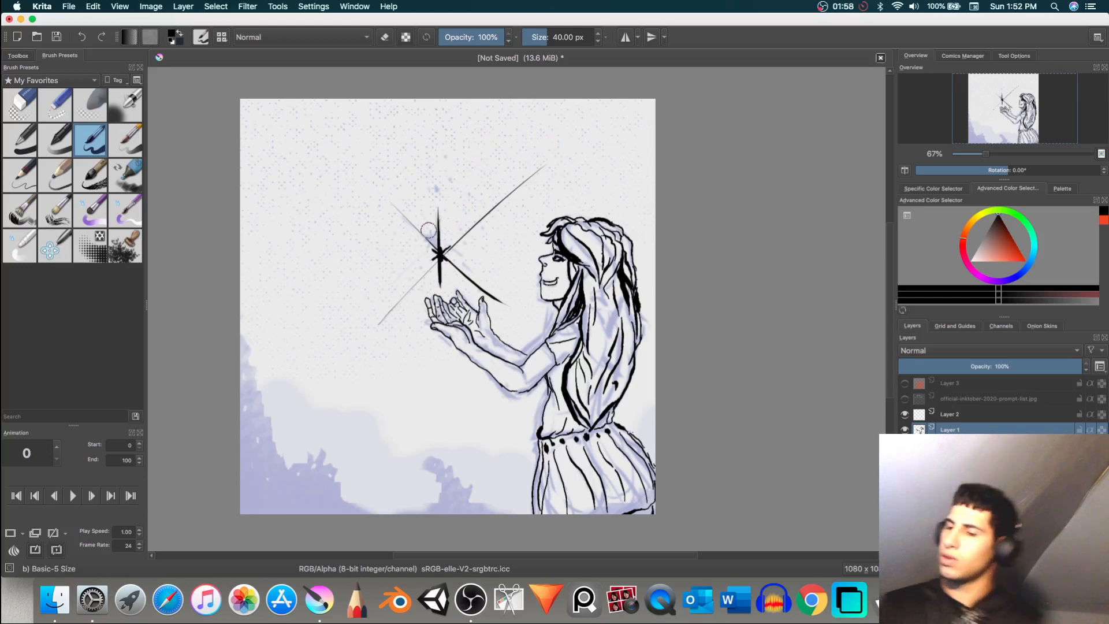
mouse_move(483, 252)
left_mouse_down()
mouse_move(411, 256)
mouse_move(497, 252)
mouse_move(395, 257)
left_mouse_up()
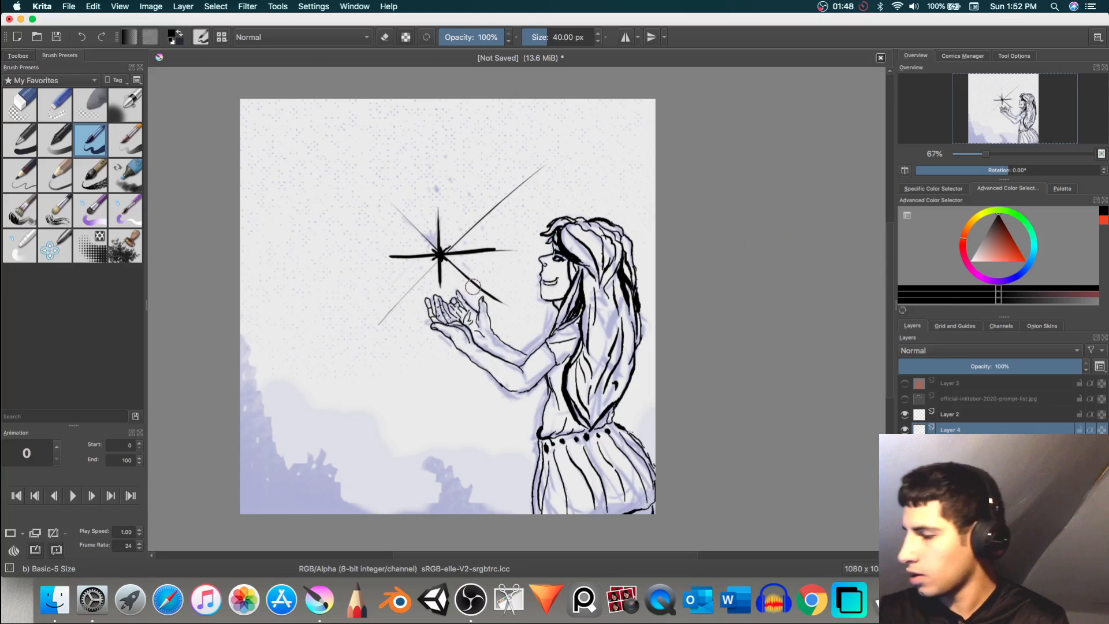
Step: Dot small and large background stars across the upper-left sky on Layer 4 with the Basic-5 Size brush
left_click(352, 229)
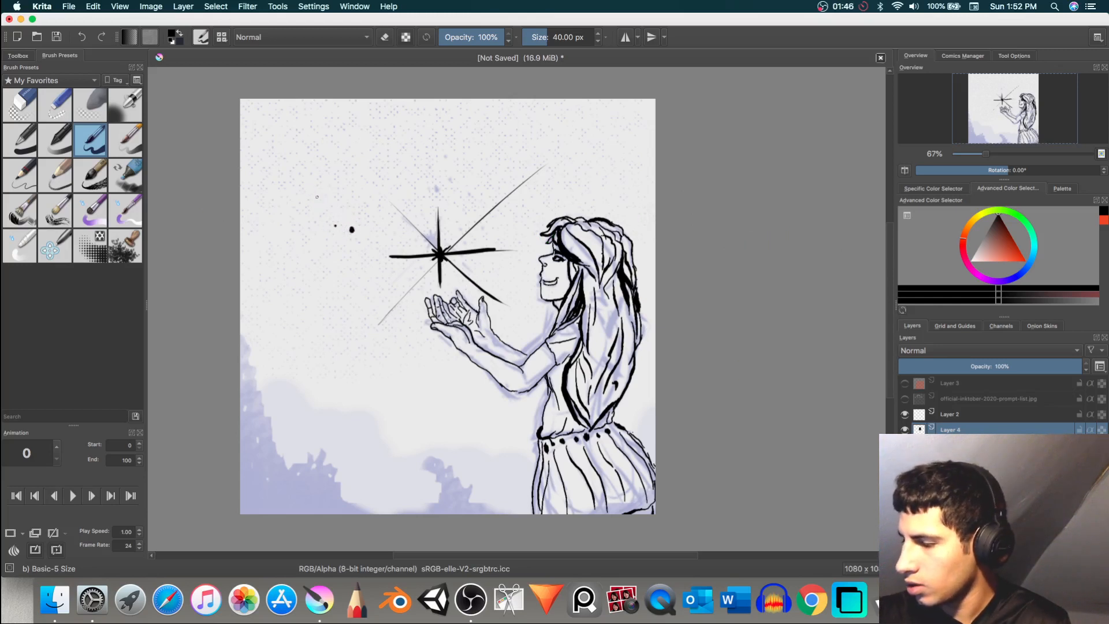
left_click(294, 172)
left_click(288, 220)
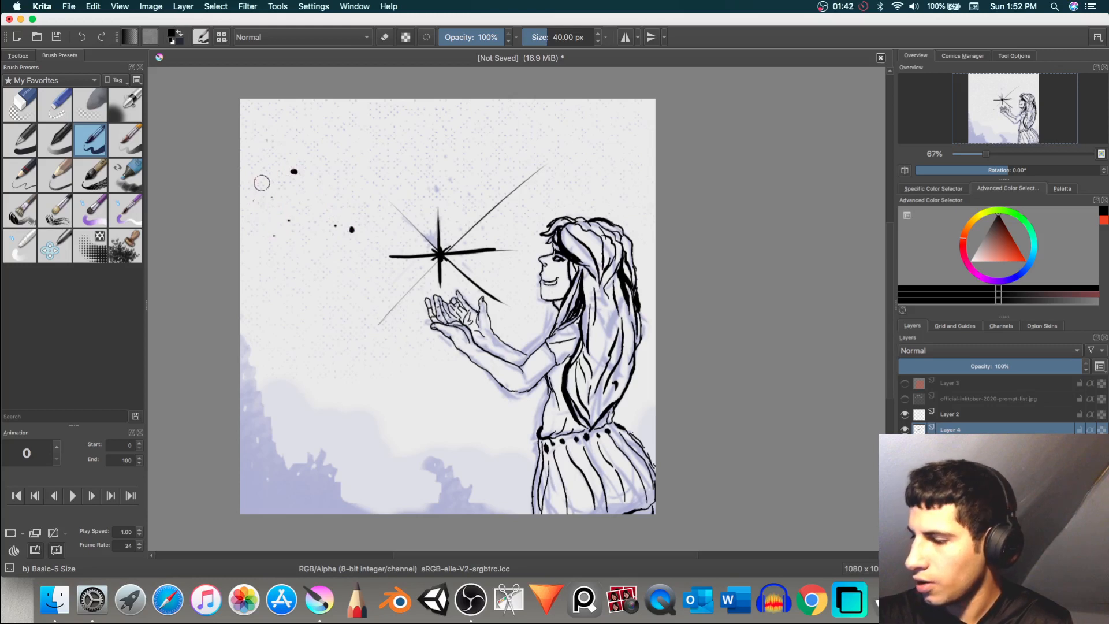
left_click(288, 197)
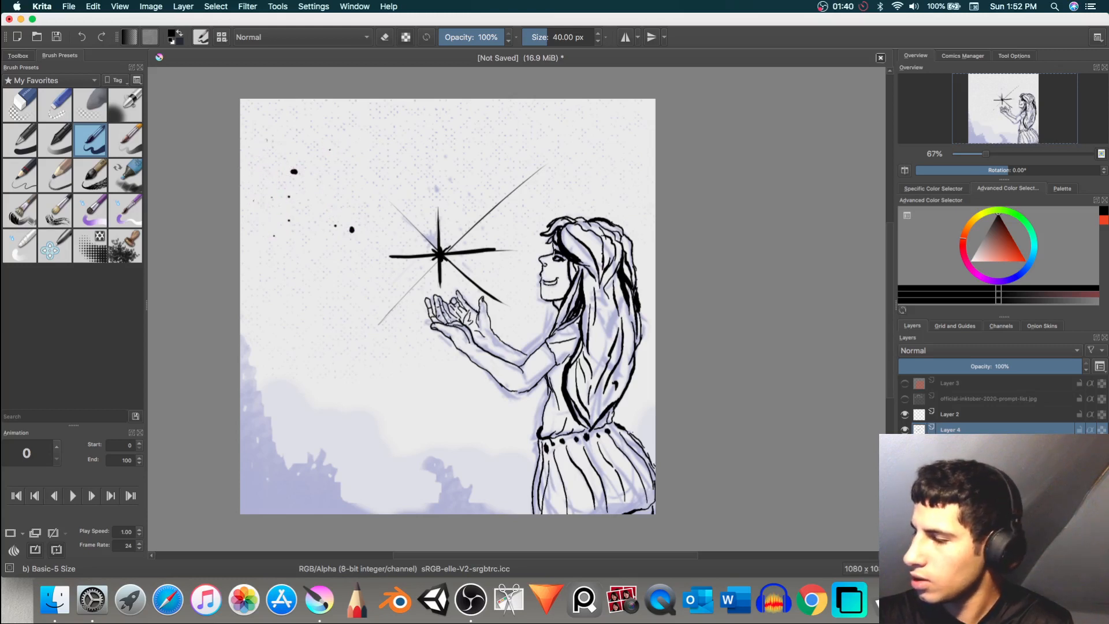
left_click(321, 196)
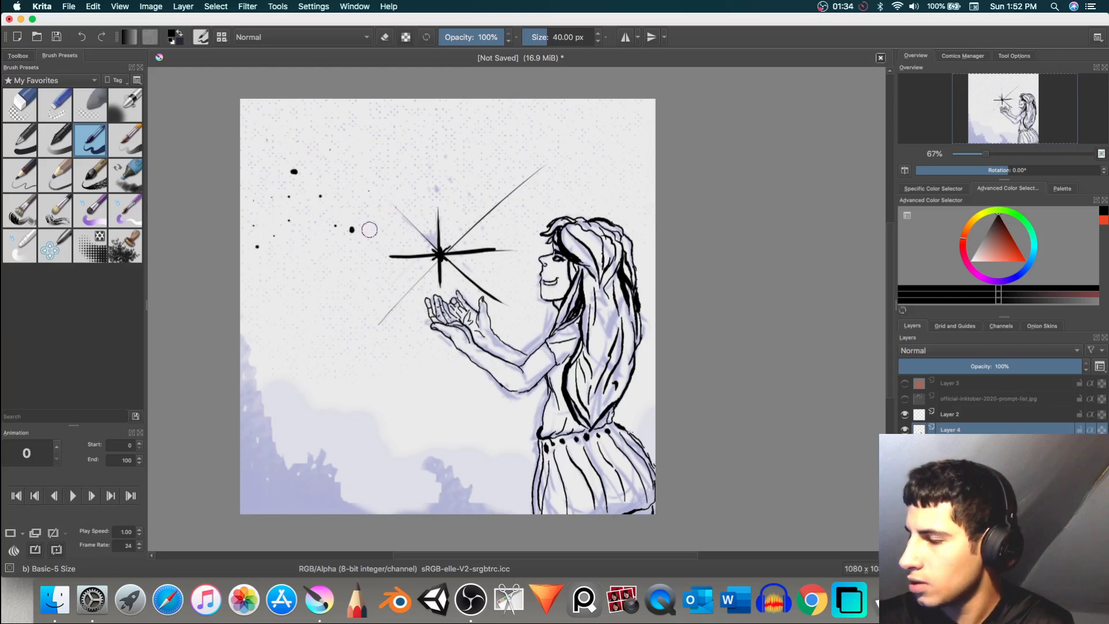
left_click(359, 213)
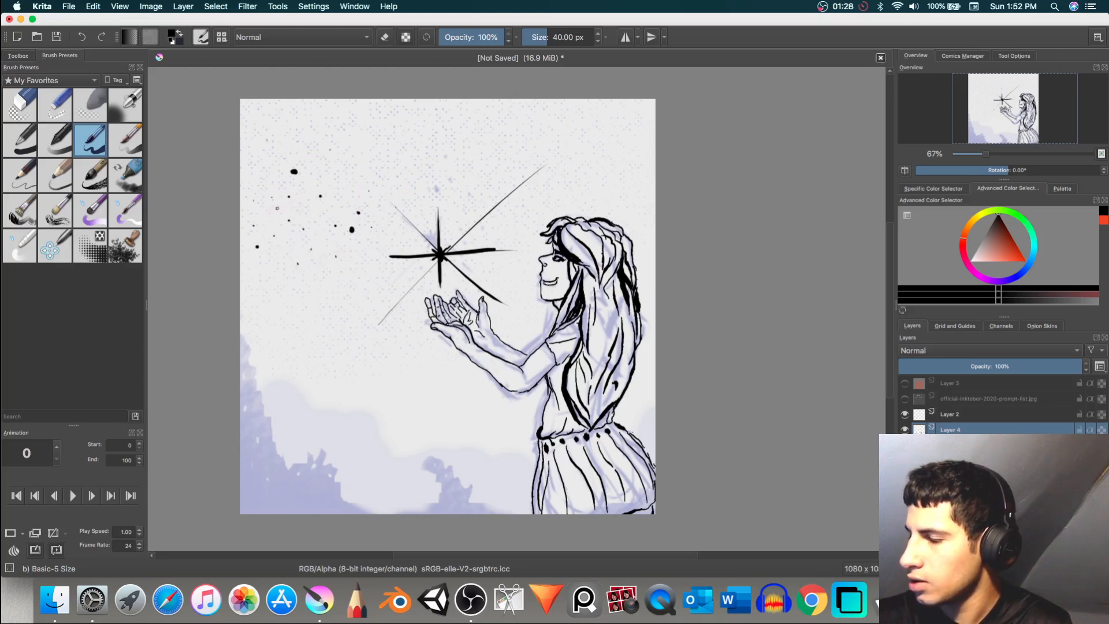
left_click(282, 154)
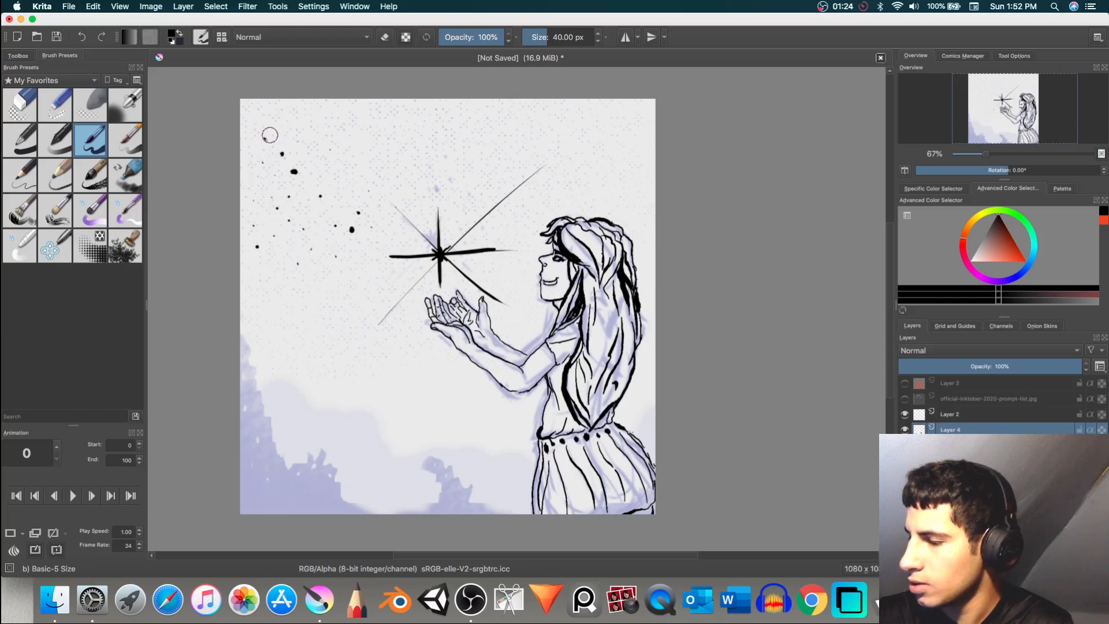
left_click(315, 141)
left_click(272, 121)
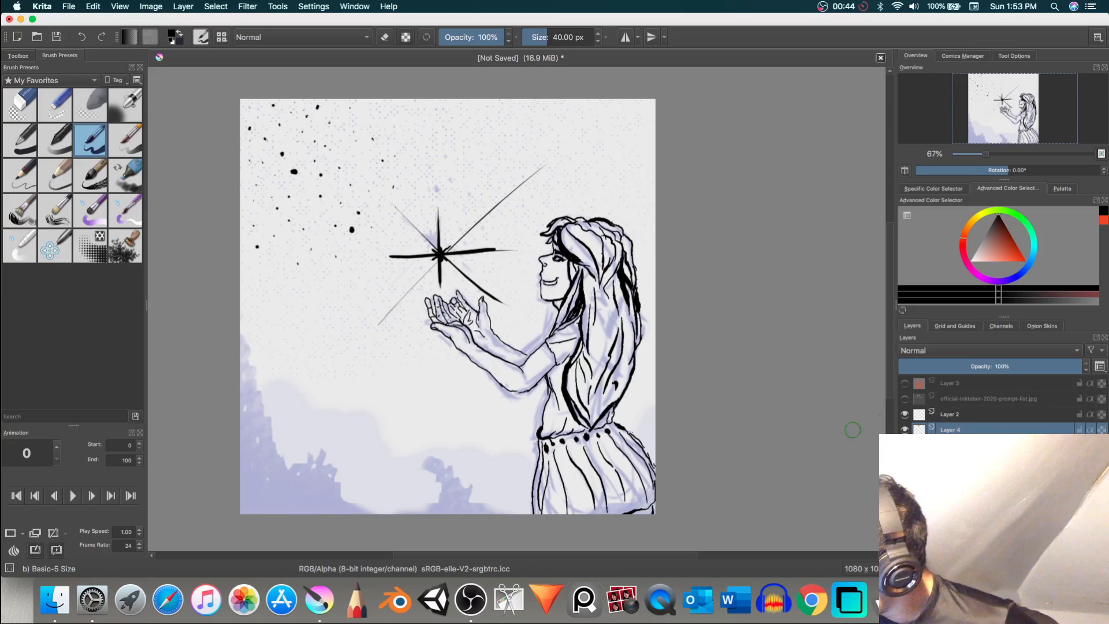
Step: Ink the jagged foliage outline along the lower-left and bottom edges on the layer beneath Layer 4, and try filling it with black
left_click(958, 445)
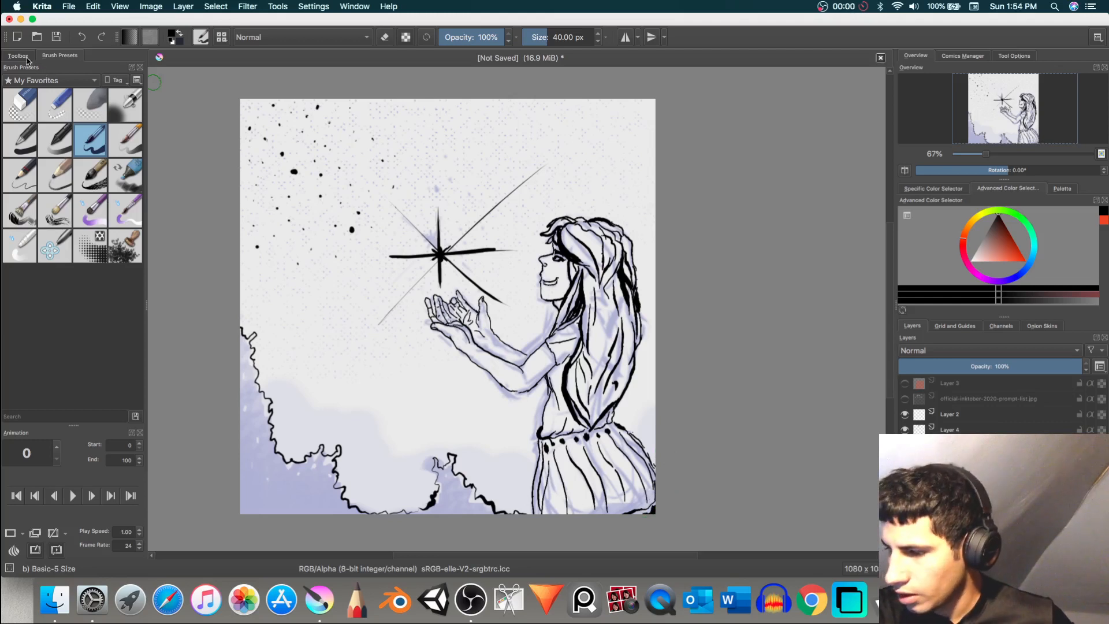
left_click(23, 56)
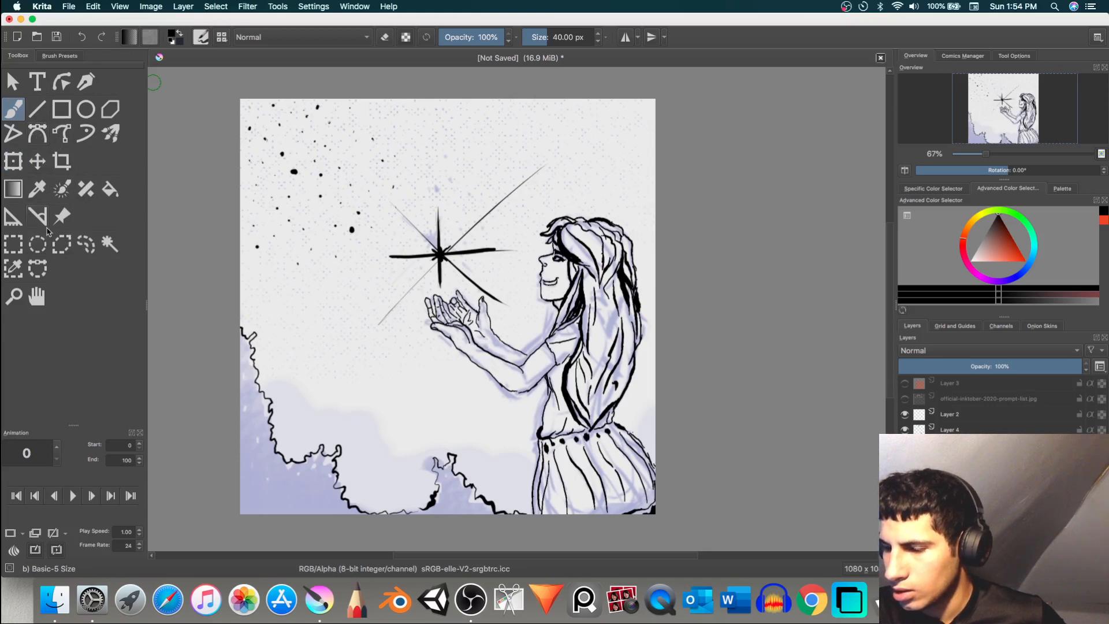
left_click(22, 242)
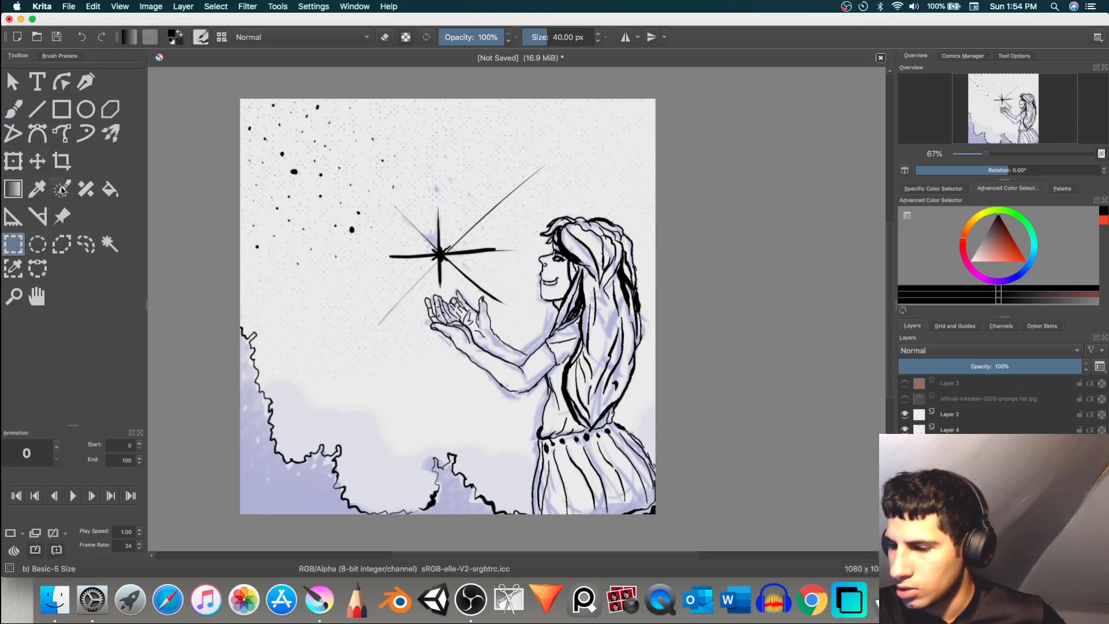
key("f")
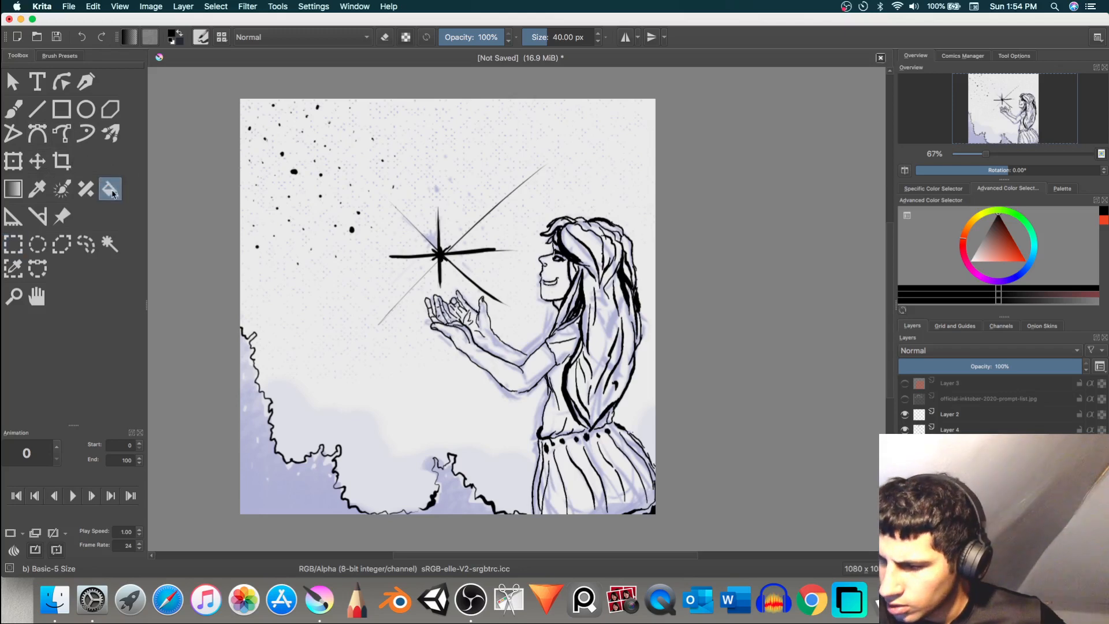
left_click(295, 492)
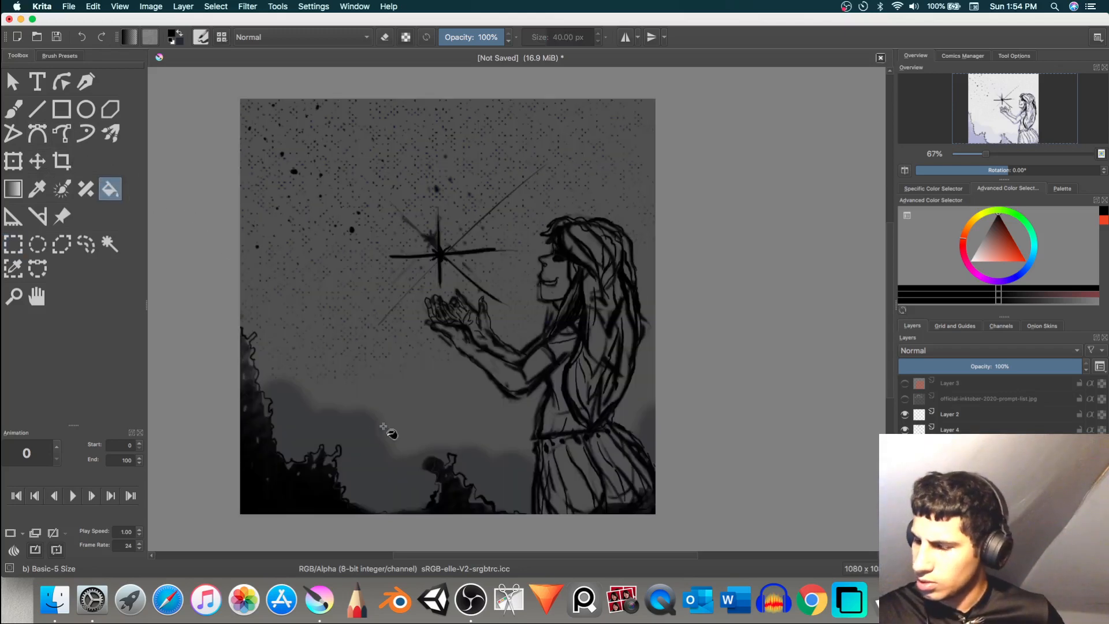
key("super+z")
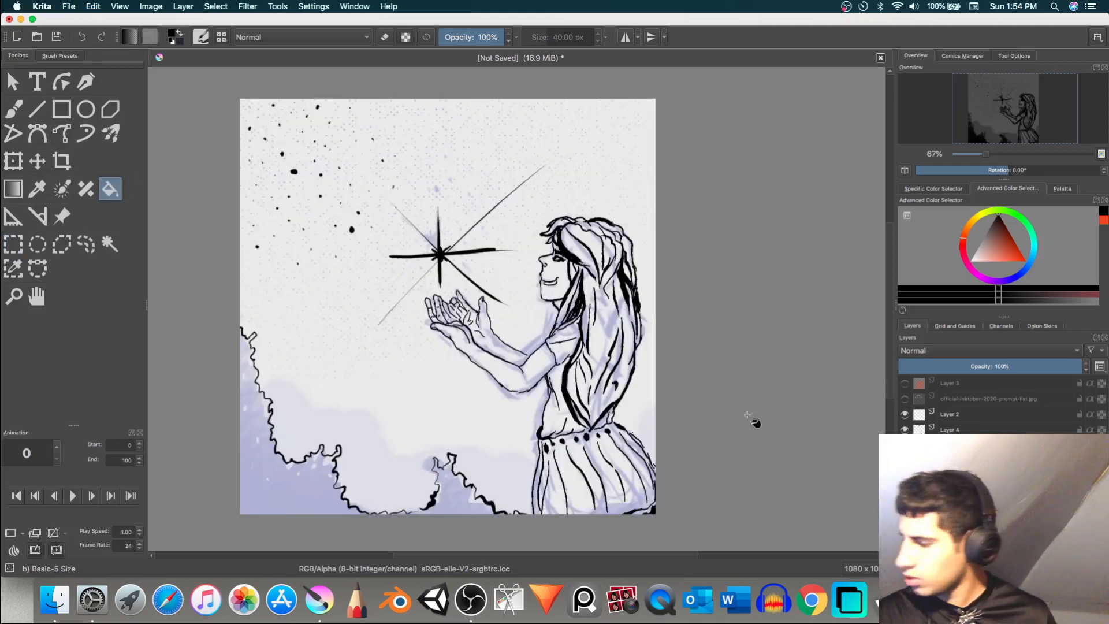
Step: Hide the faded sketch and fill the lower-left foliage with black, undoing a fill of the small bottom-centre bush
left_click(905, 445)
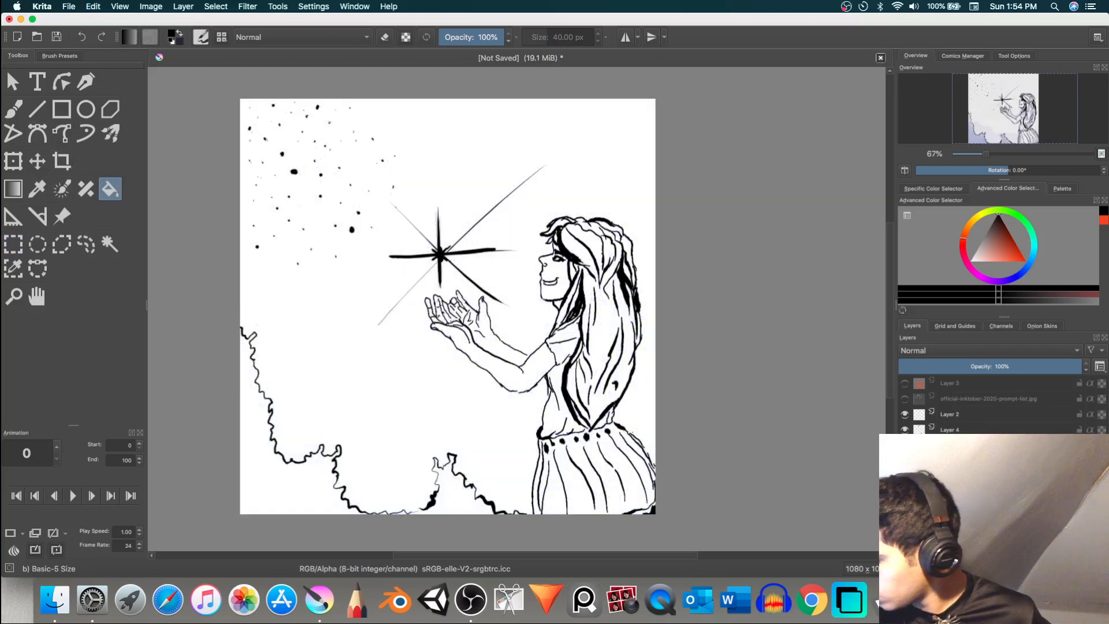
left_click(308, 493)
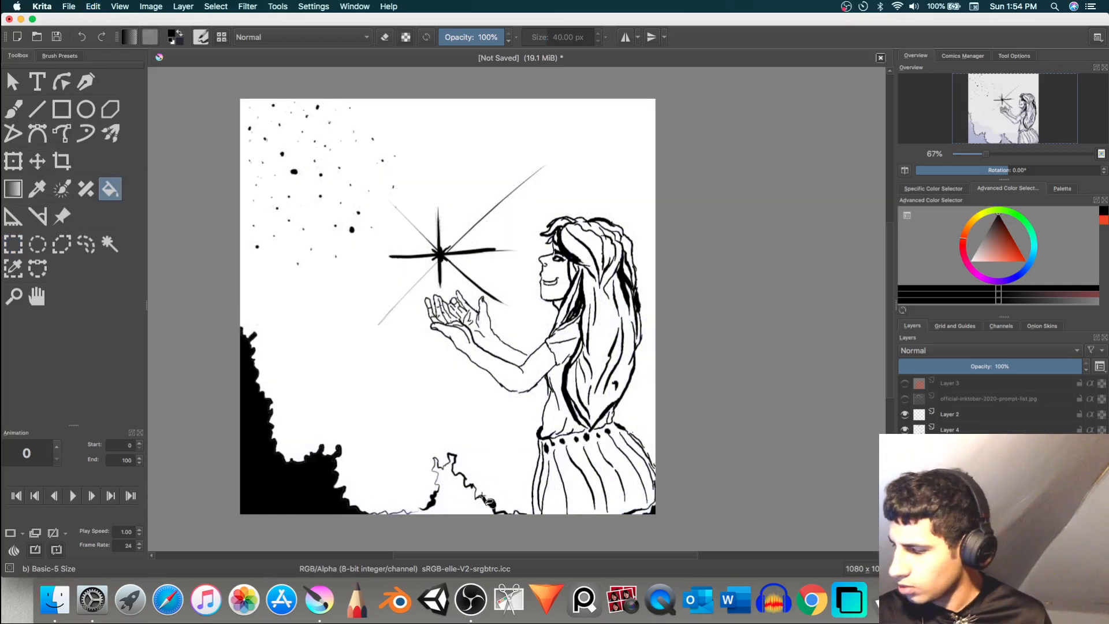
left_click(461, 507)
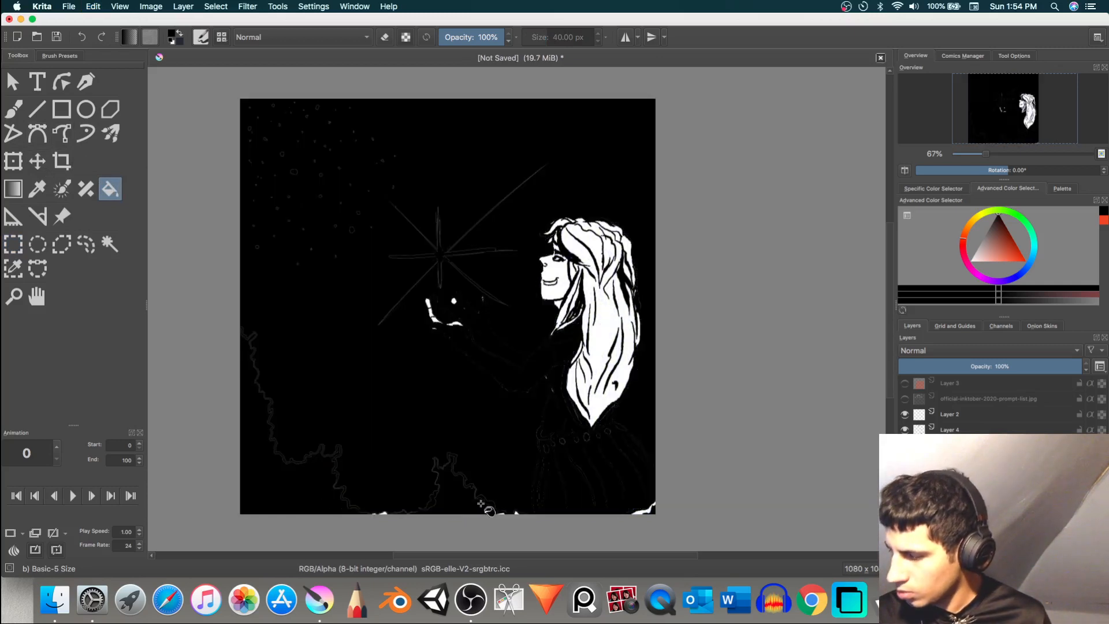
key("super+z")
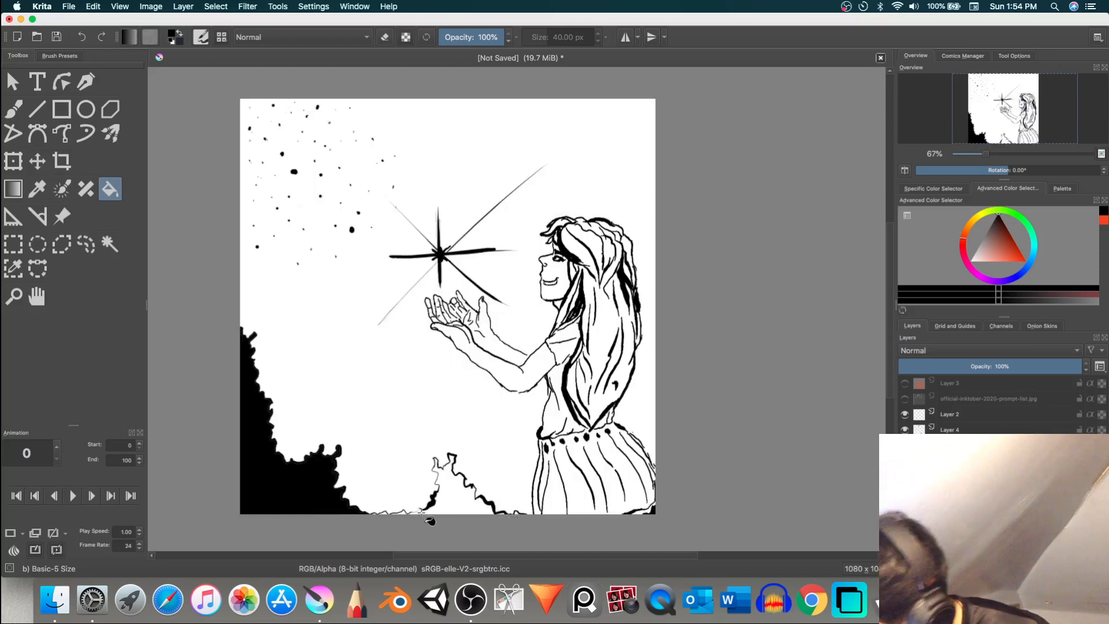
Step: Close the gaps in the small bush's outline along the canvas bottom with the brush and fill the bush with black
key("b")
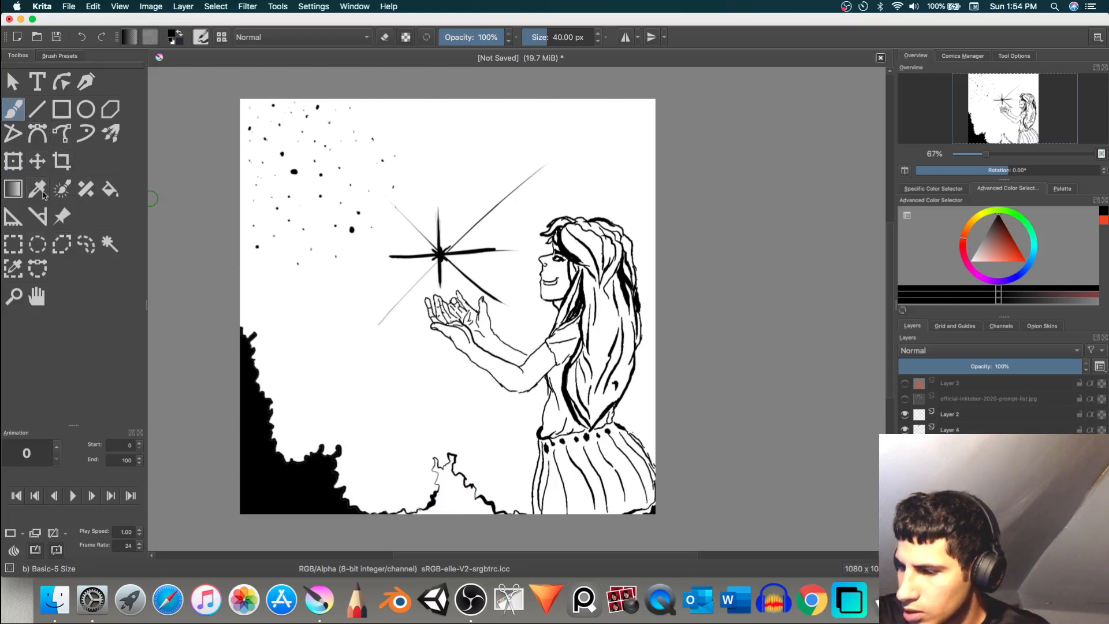
left_click(110, 189)
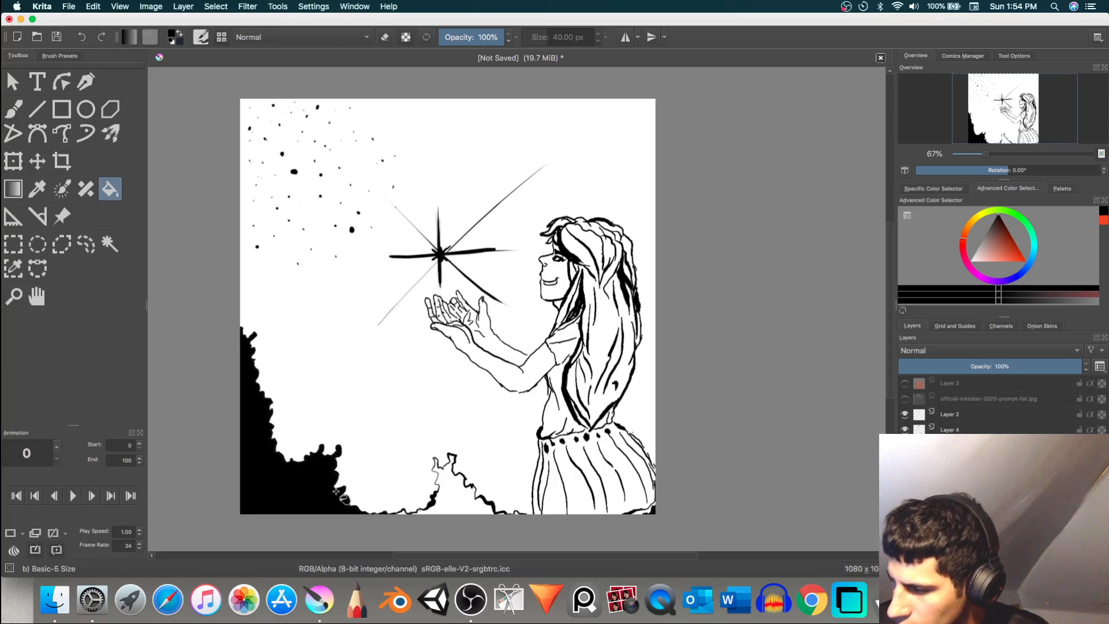
left_click(457, 505)
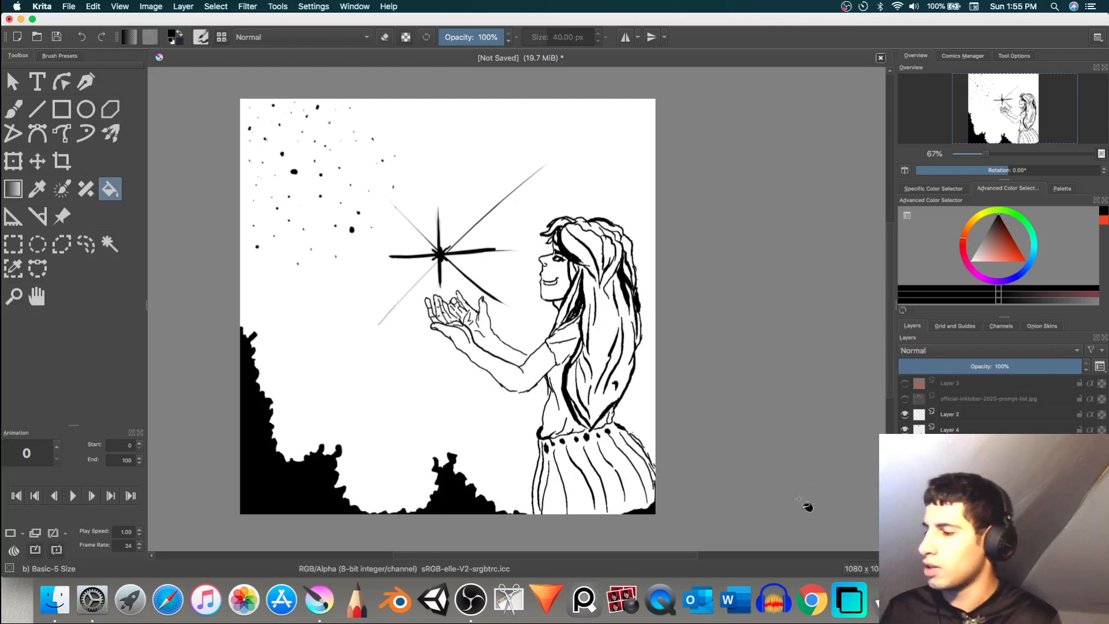
Step: Toggle the visibility of Layer 2 and Layer 4 to identify the background star dots, and duplicate Layer 4
left_click(980, 421)
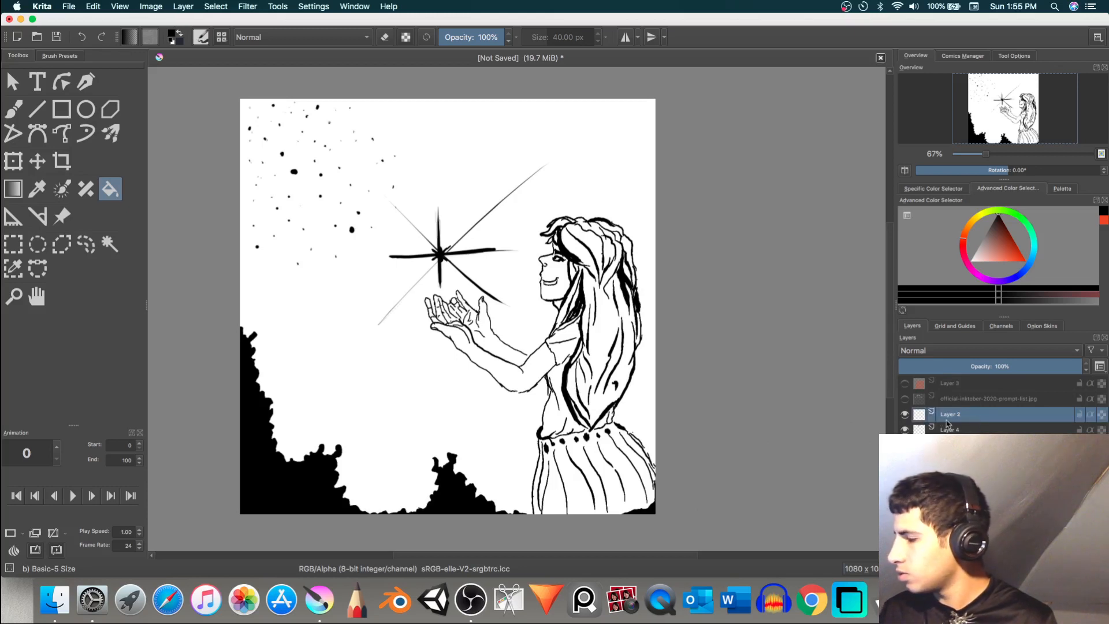
left_click(906, 414)
left_click(905, 430)
left_click(906, 415)
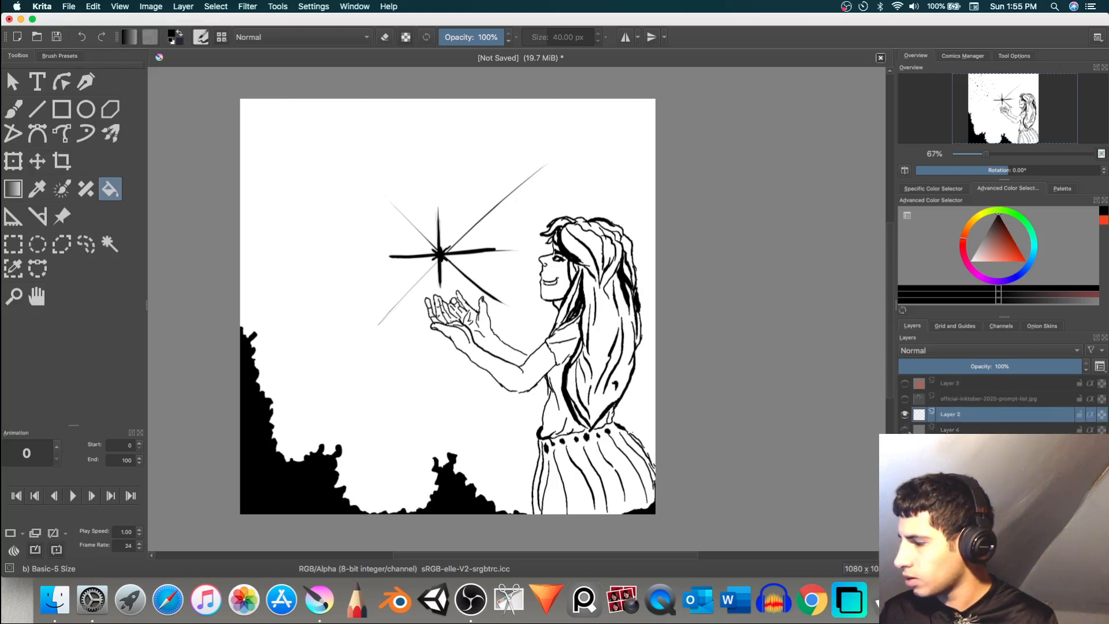
left_click(906, 430)
left_click(905, 430)
left_click(922, 430)
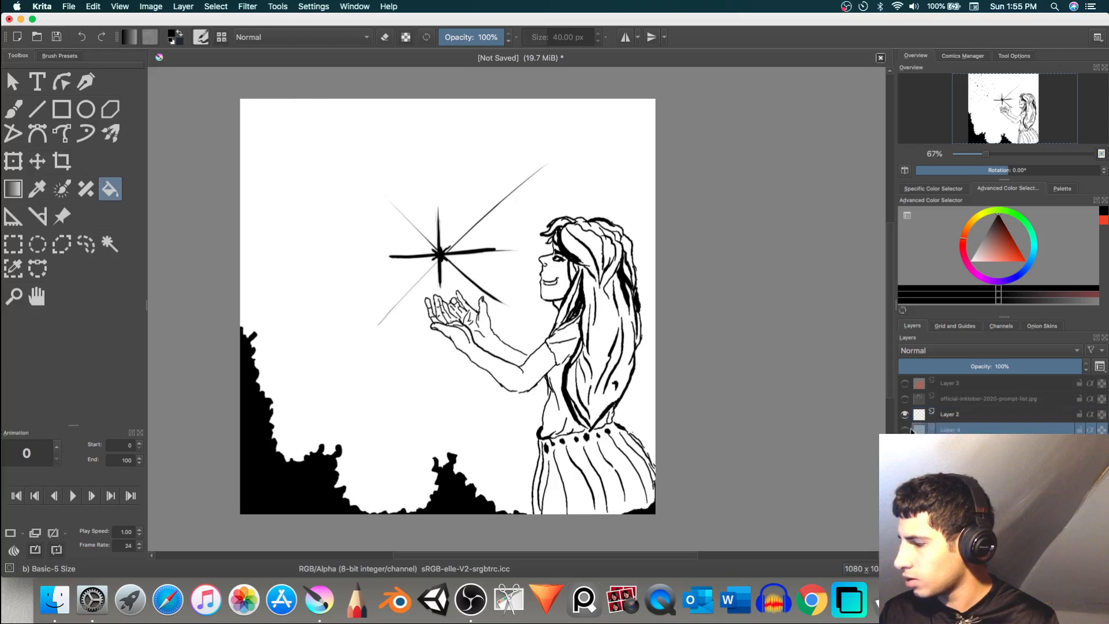
left_click(905, 430)
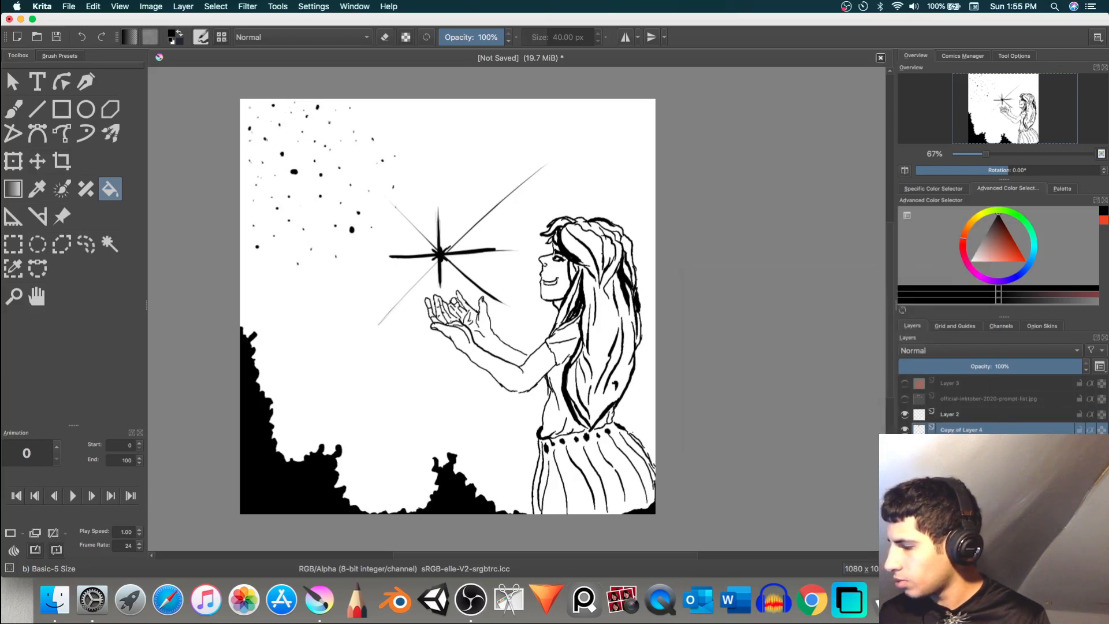
Step: Transform the duplicated star dots, moving and rotating them into the upper-right sky above the girl's head
left_click(13, 161)
left_click_drag(361, 221, 490, 221)
left_click_drag(576, 212, 523, 331)
left_click_drag(461, 229, 614, 218)
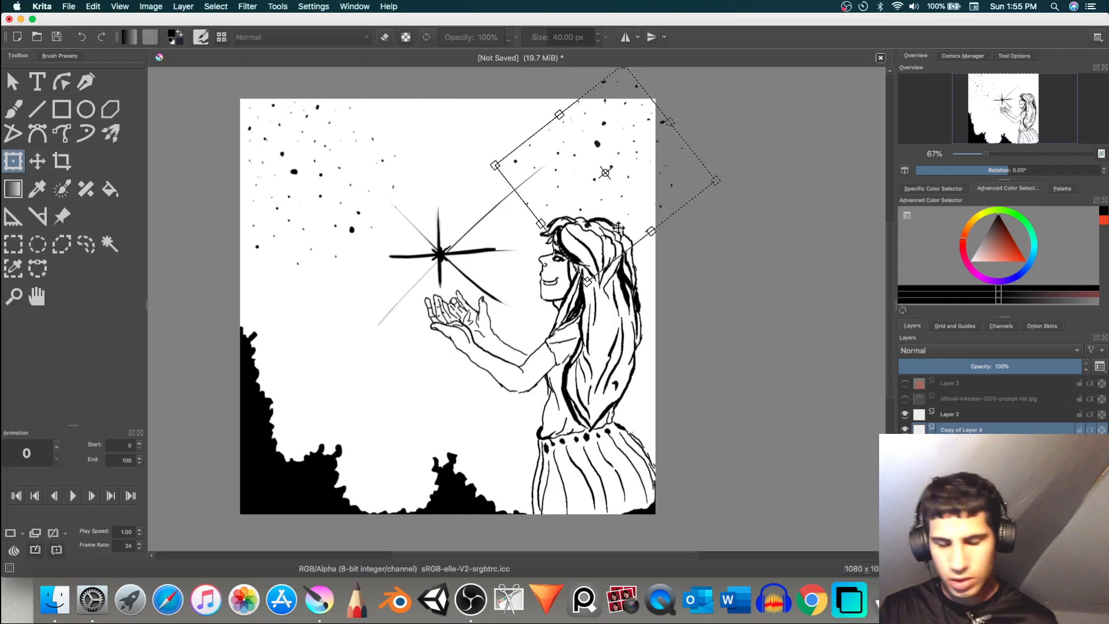
key("Return")
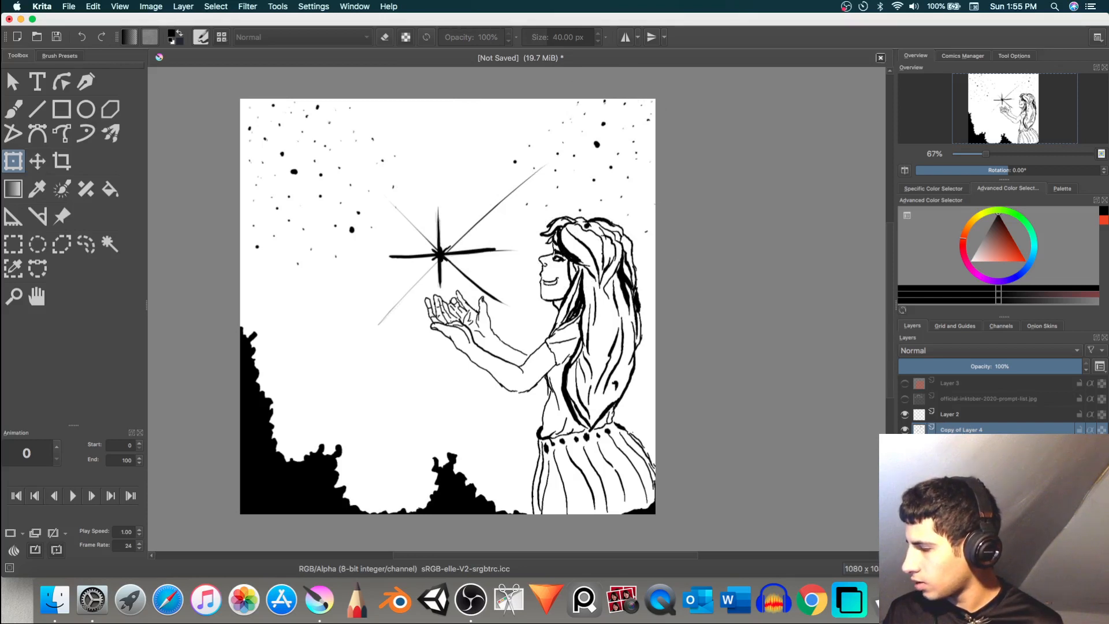
Step: Duplicate the star dots again and transform the copy, moving, rotating and enlarging it to fill the upper-middle sky
left_click_drag(581, 192, 439, 206)
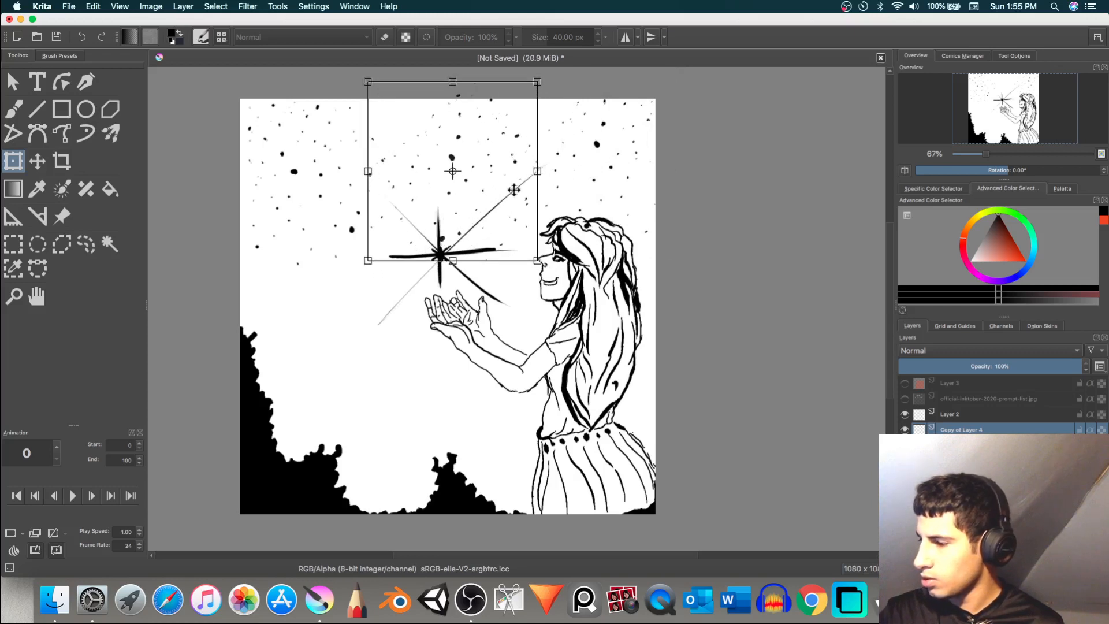
left_click_drag(603, 171, 467, 66)
left_click_drag(358, 250, 328, 264)
left_click_drag(456, 223, 447, 212)
left_click_drag(566, 233, 534, 172)
left_click_drag(467, 216, 487, 206)
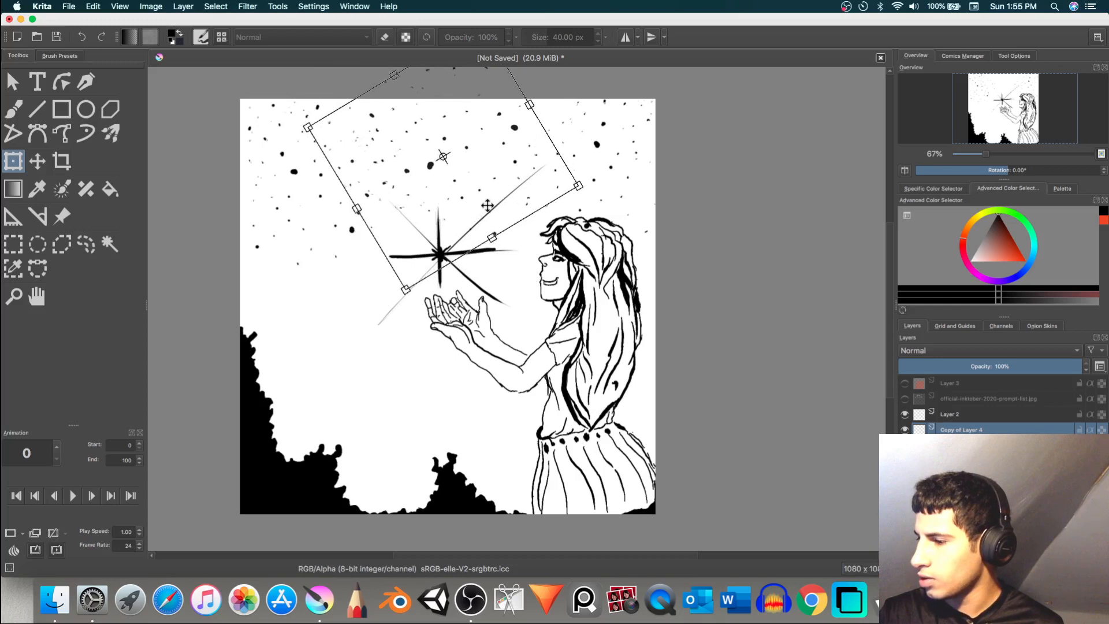
left_click_drag(403, 290, 378, 328)
left_click_drag(476, 254, 494, 241)
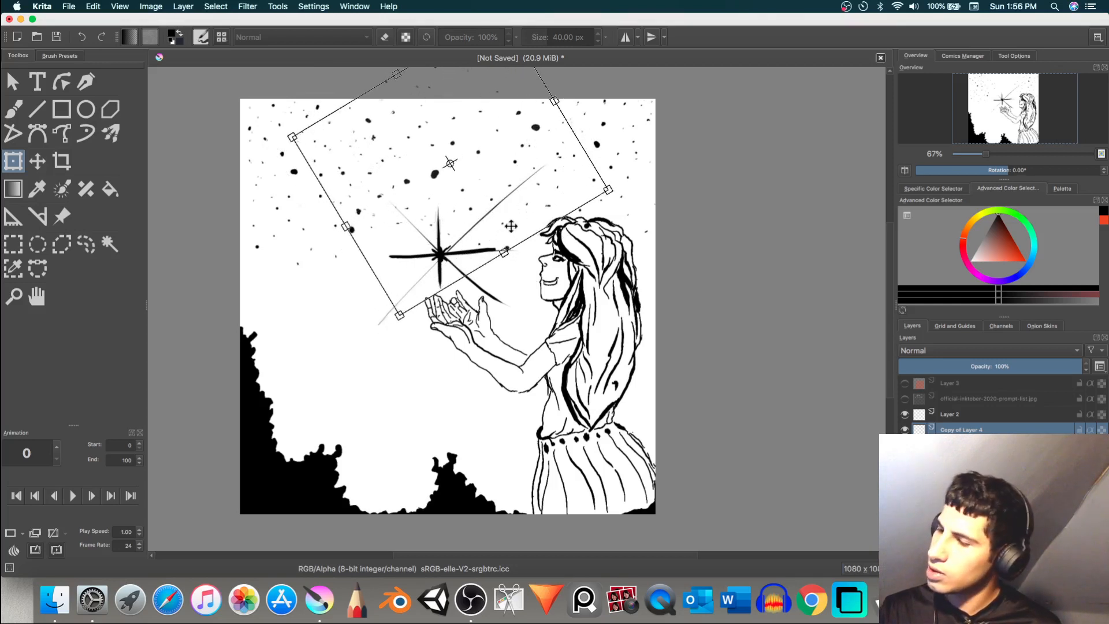
key("Return")
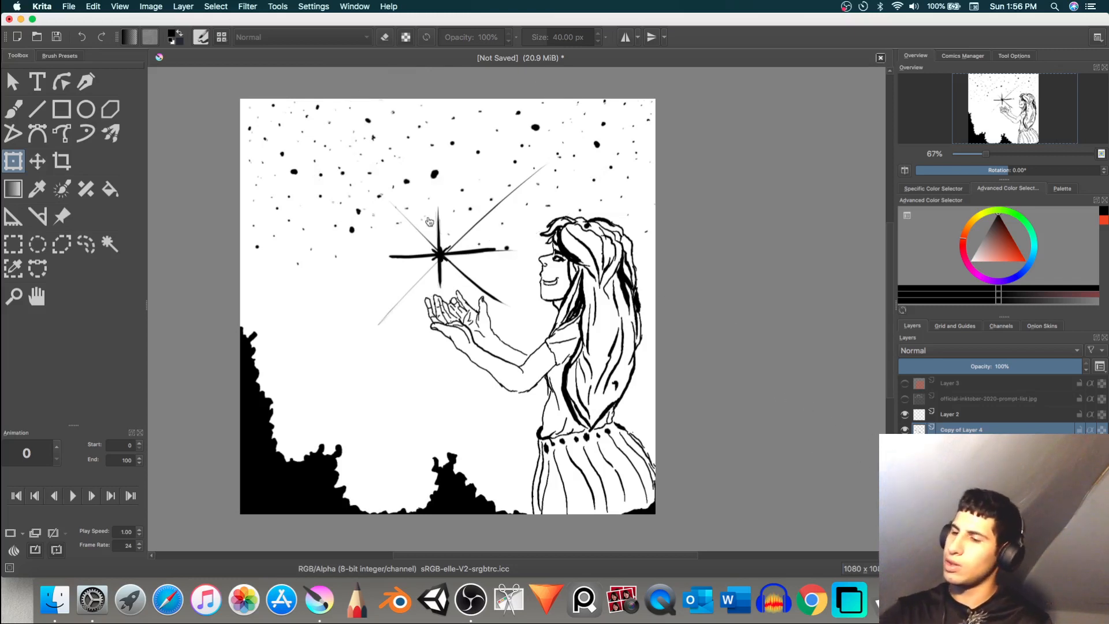
Step: Erase the large dot directly above the shining star using the brush in eraser mode
left_click(21, 102)
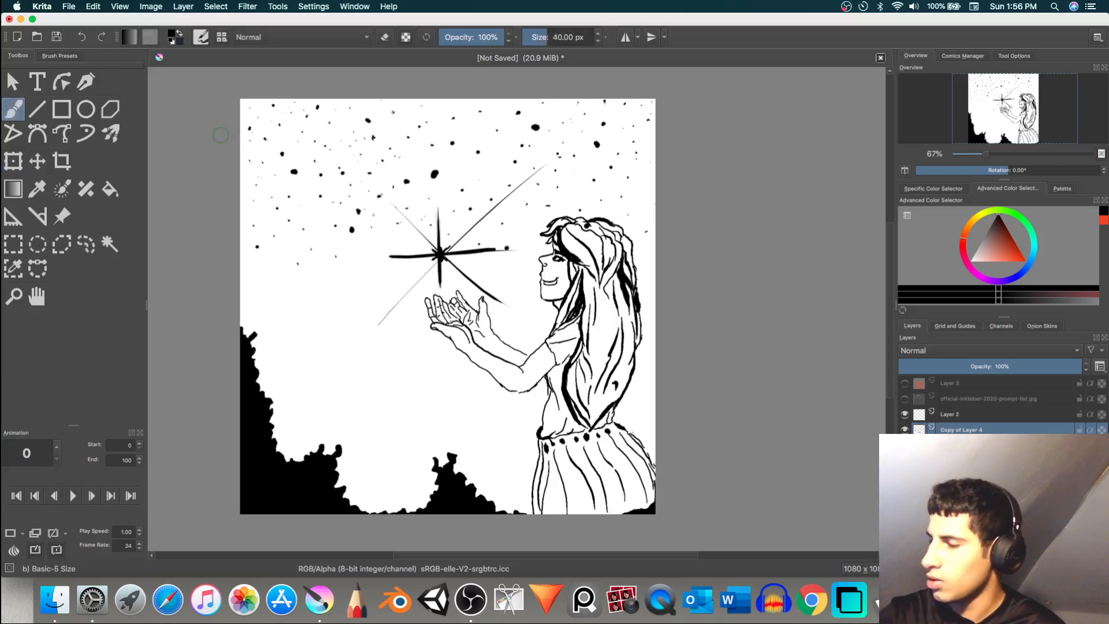
left_click(384, 39)
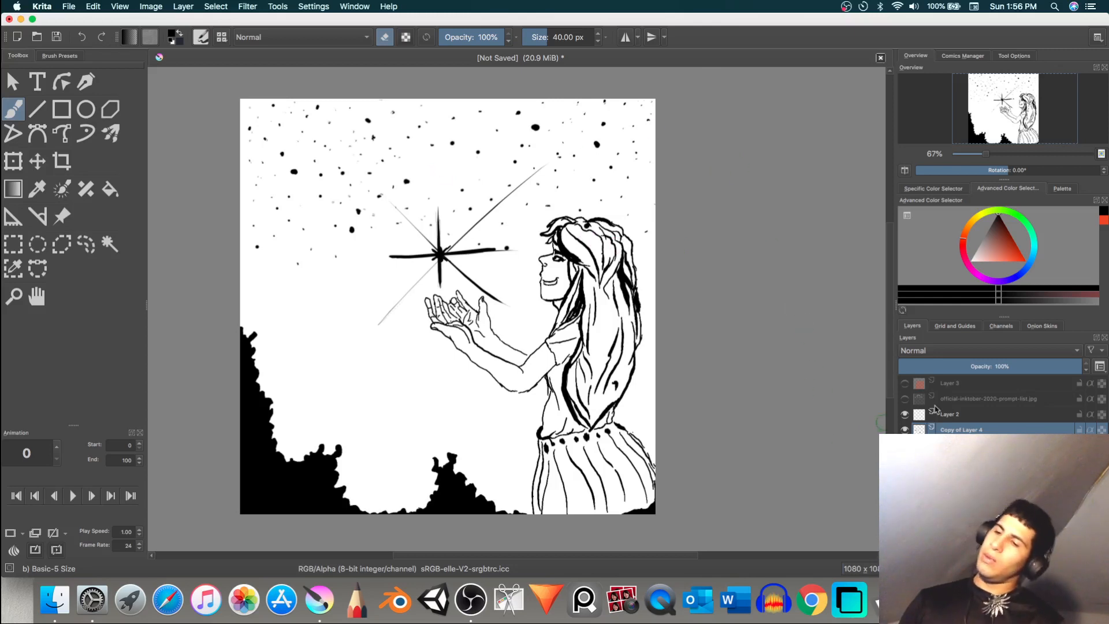
Step: Merge the two duplicated star dot layers down into Layer 4
mouse_move(934, 407)
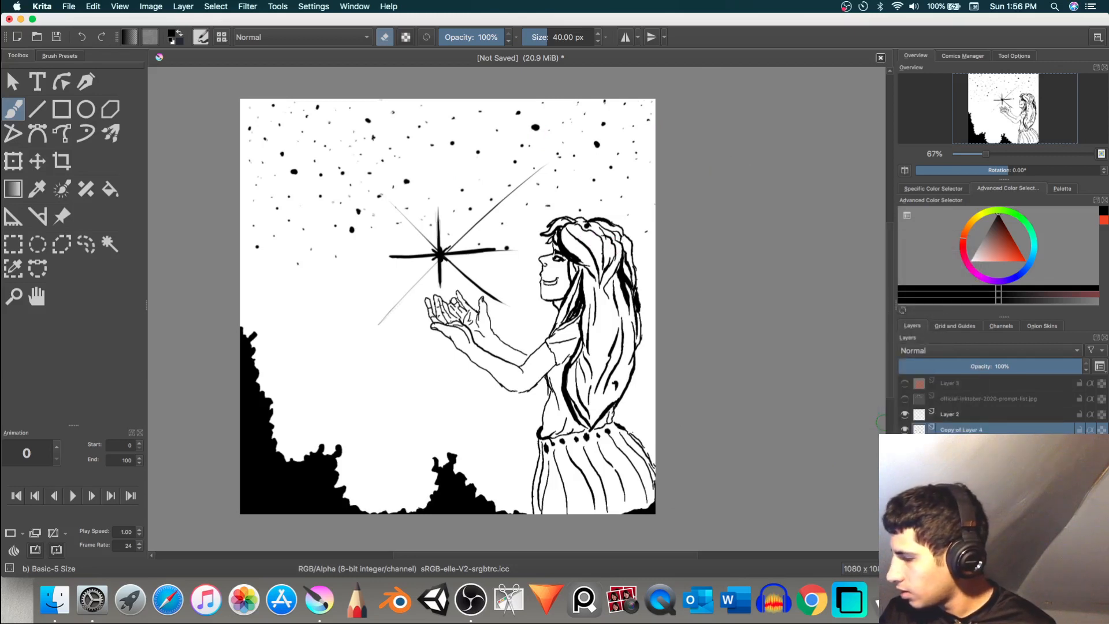
right_click(996, 430)
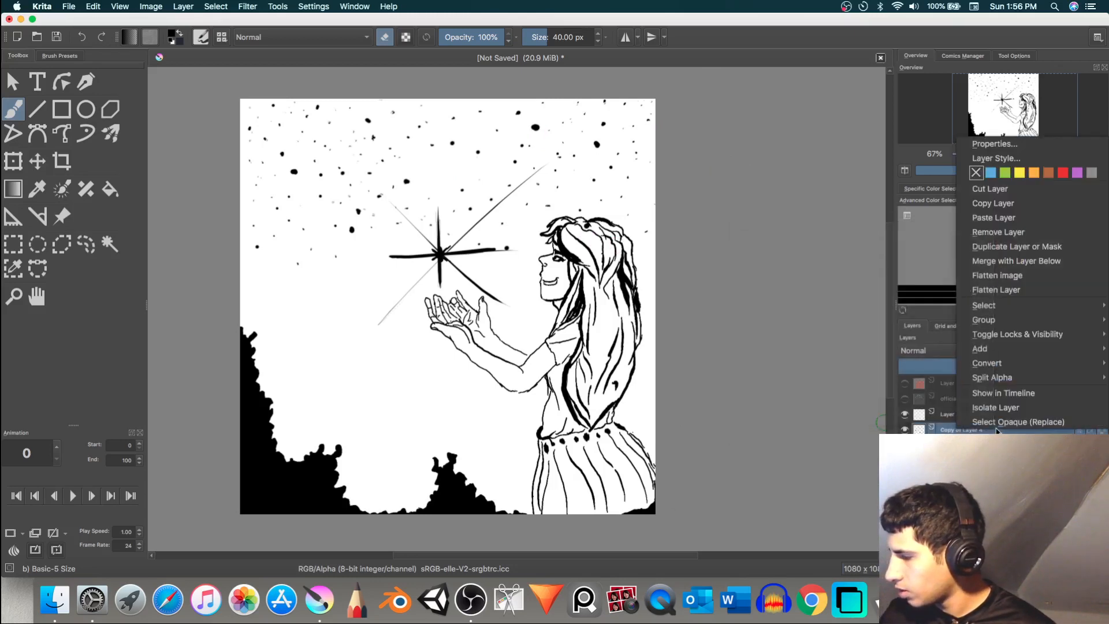
left_click(990, 261)
right_click(962, 430)
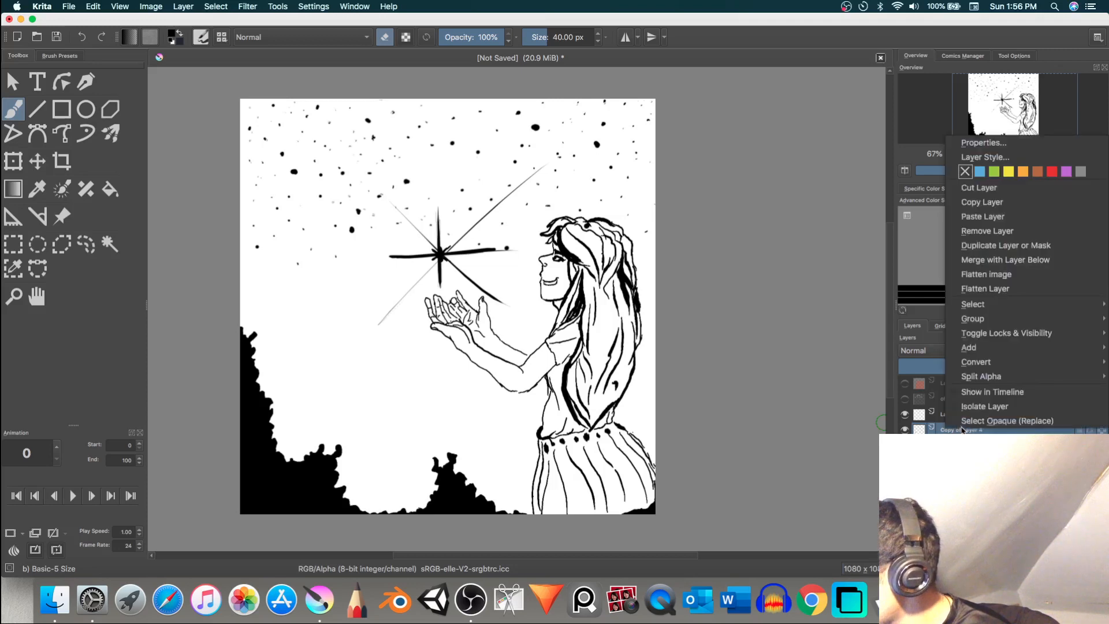
left_click(995, 261)
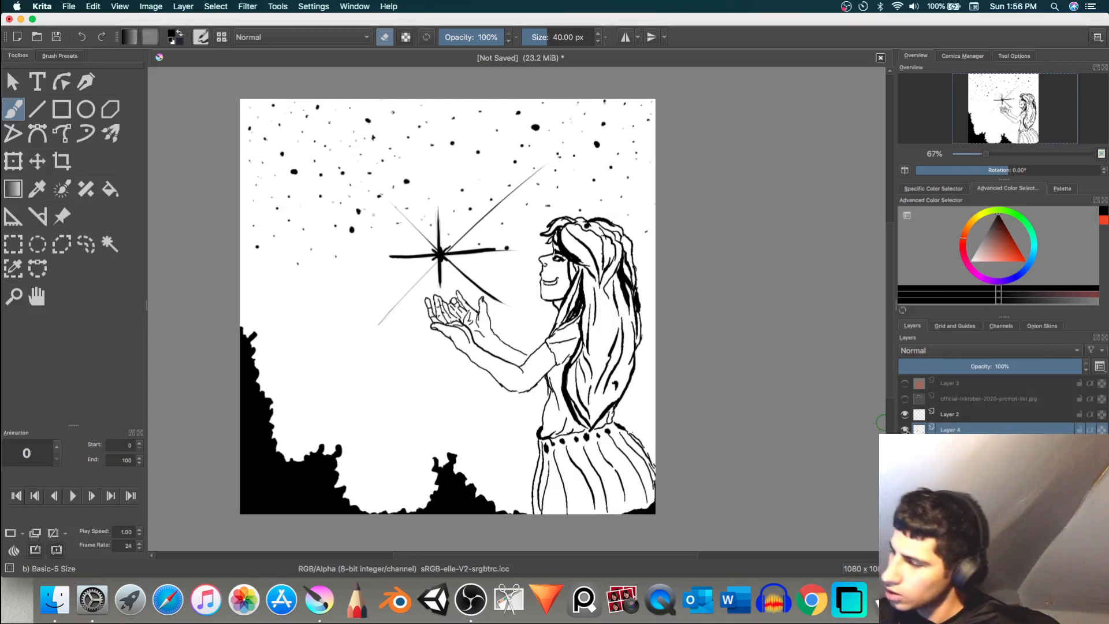
Step: Toggle the visibility of Layer 1, Layer 2, Layer 4 and the layer beneath the line art to examine what each contains
key("e")
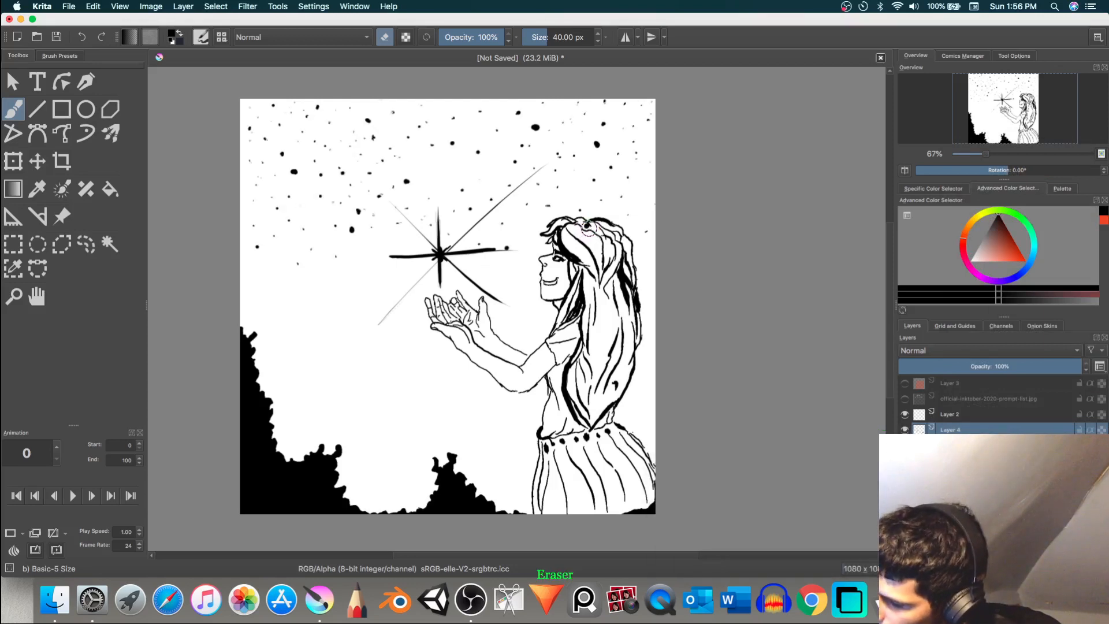
key("e")
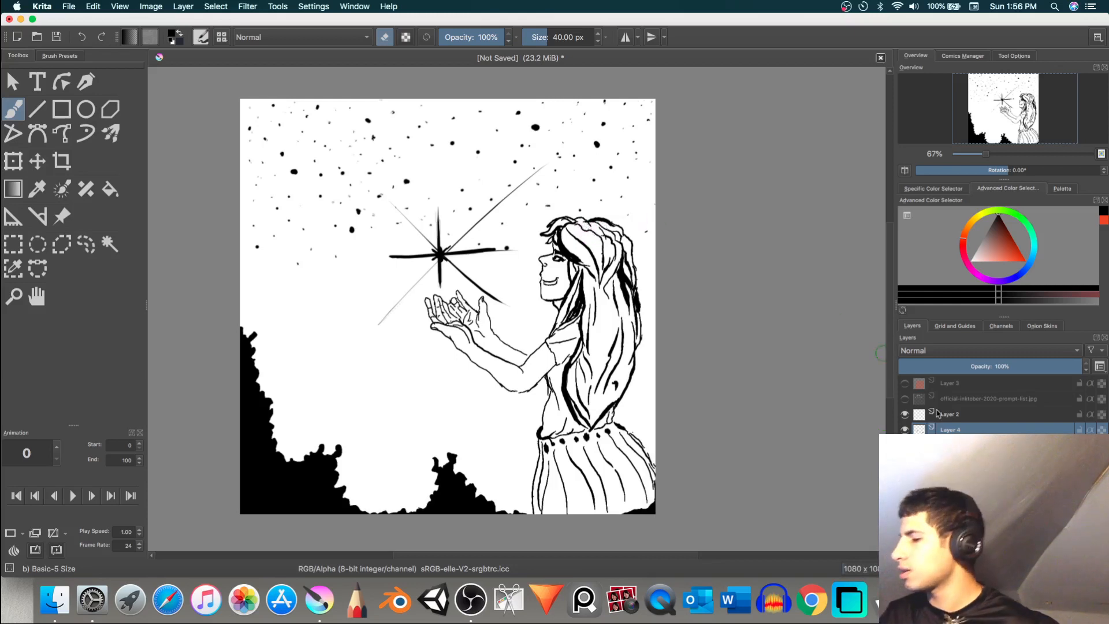
left_click(906, 445)
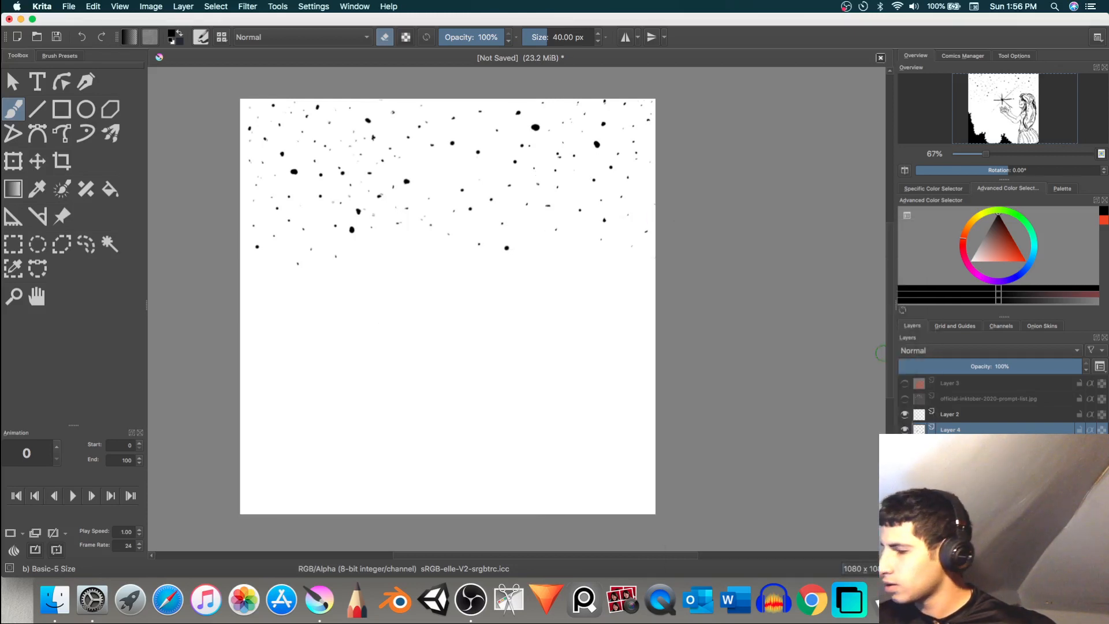
left_click(905, 445)
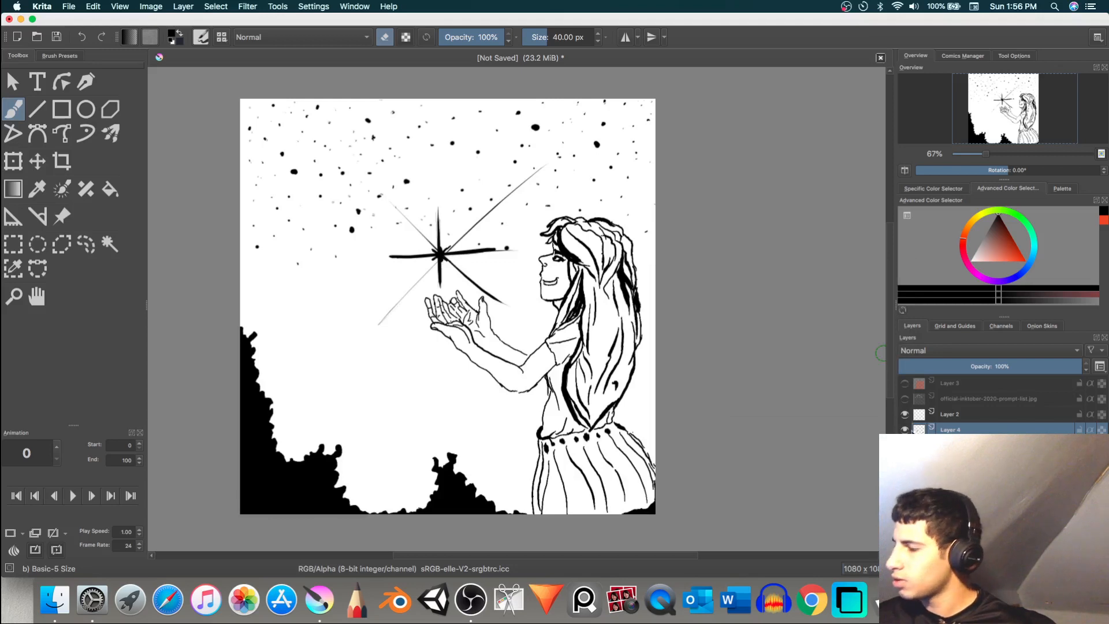
left_click(905, 414)
left_click(906, 414)
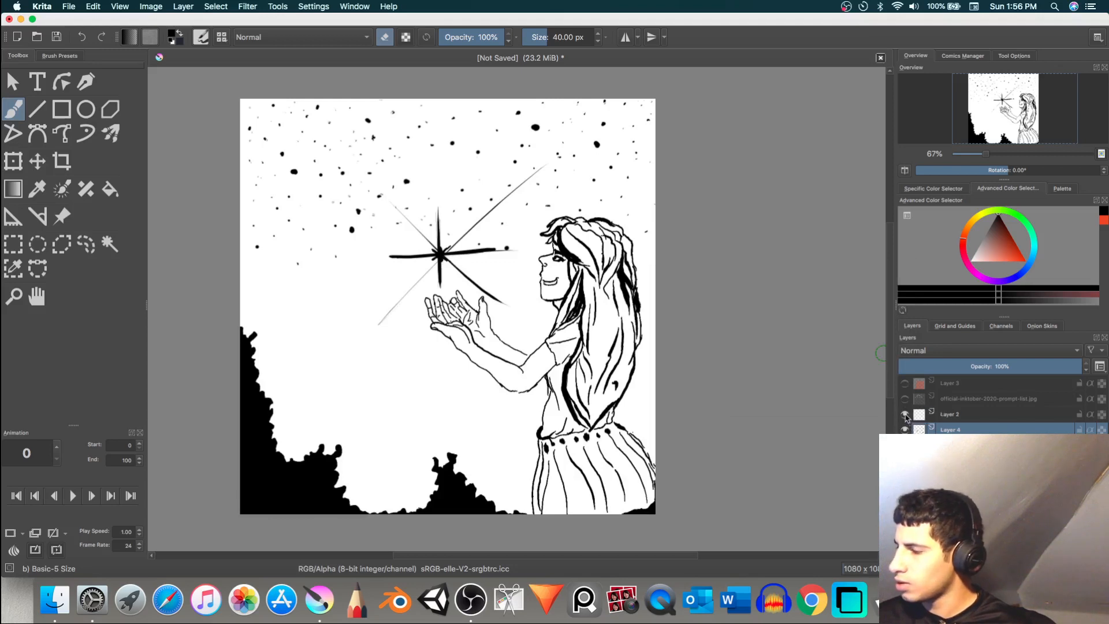
left_click(906, 415)
left_click(905, 414)
left_click(905, 430)
left_click(905, 430)
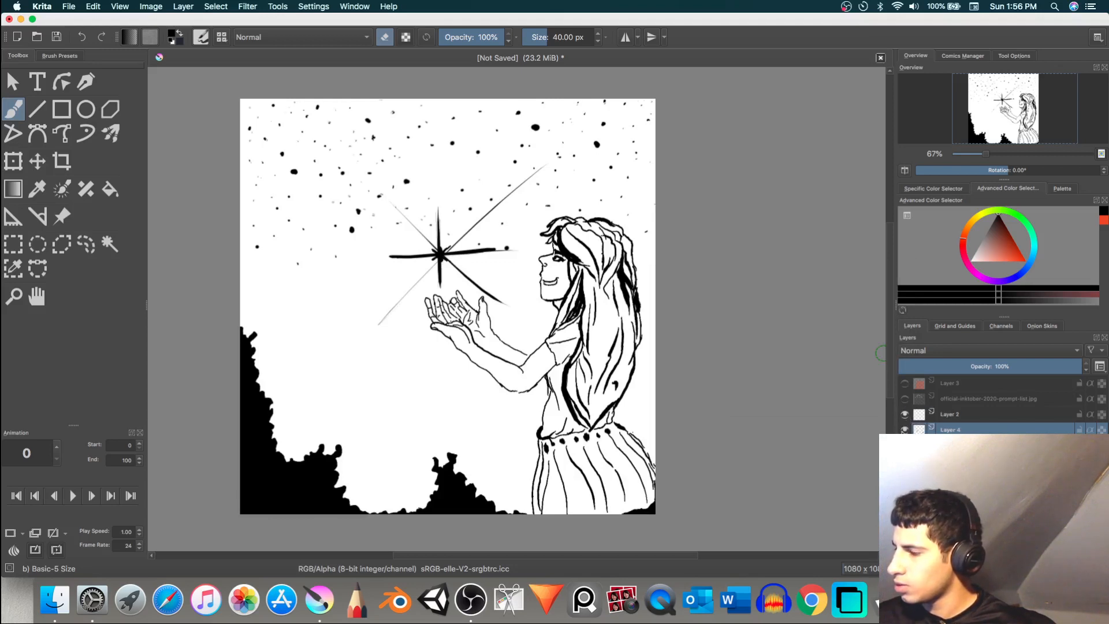
left_click(905, 430)
left_click(905, 430)
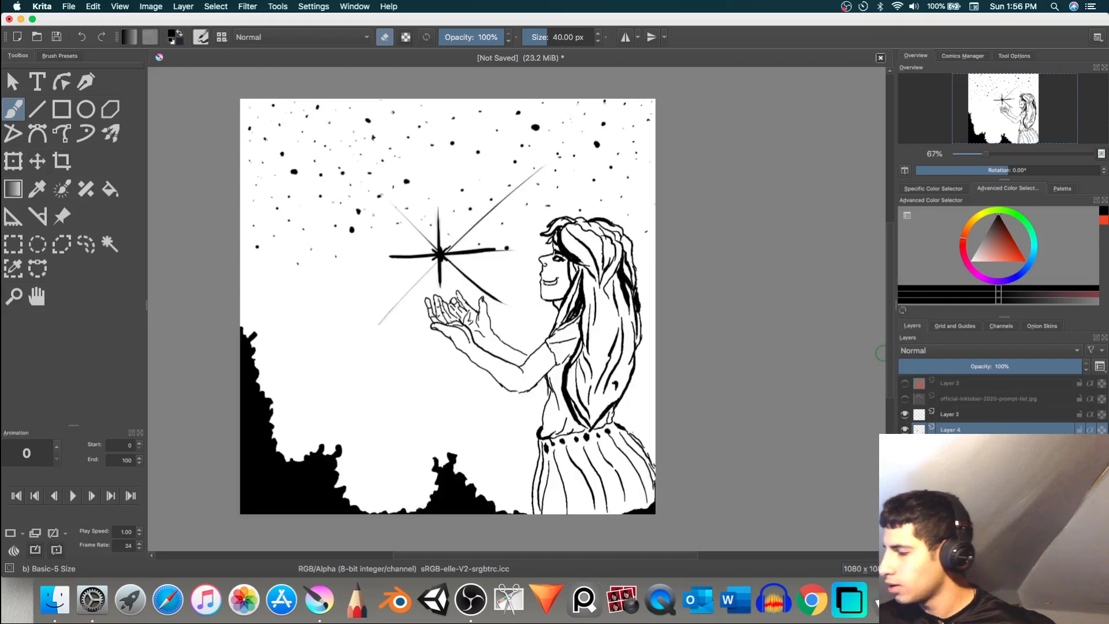
left_click(906, 461)
left_click(905, 461)
left_click(906, 460)
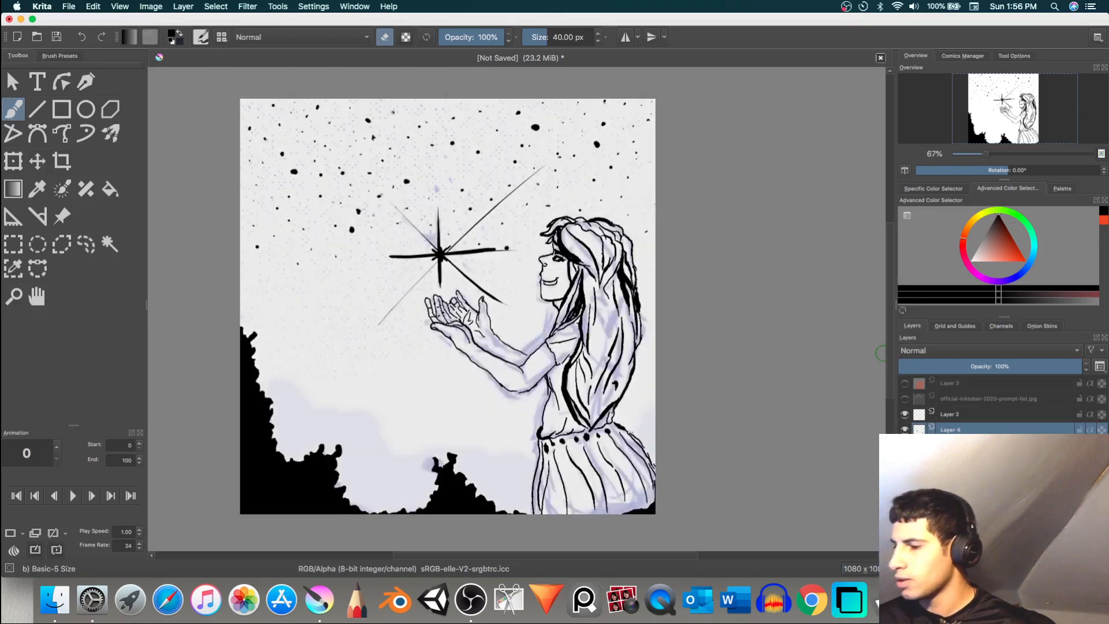
left_click(905, 460)
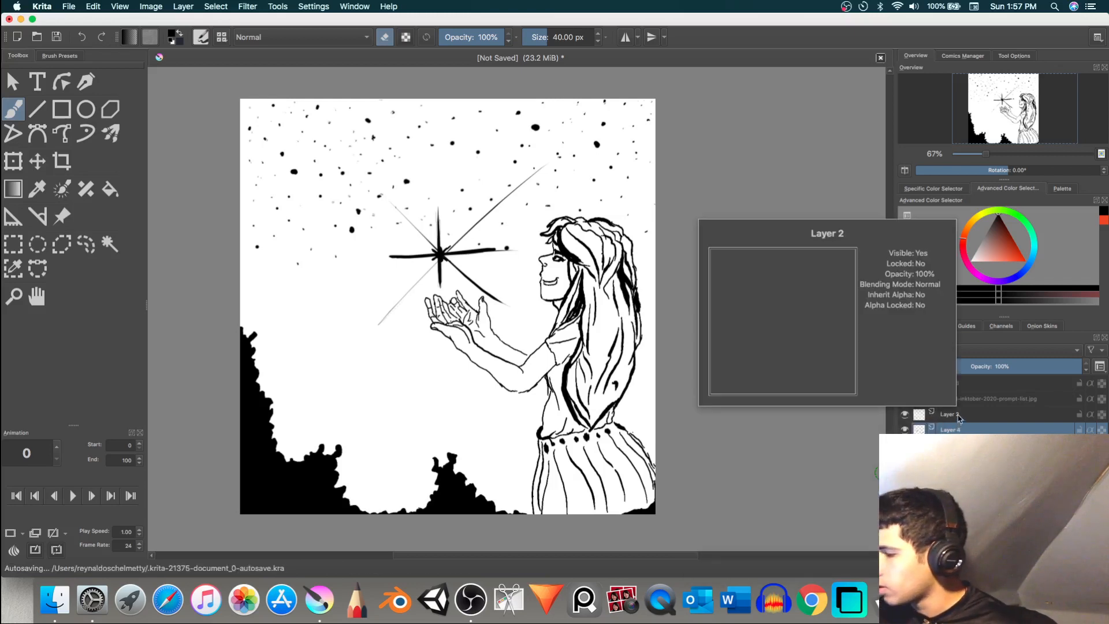
Step: Select Layer 2, turn off eraser mode and fill the white background around the girl with black using the Fill tool
left_click(957, 416)
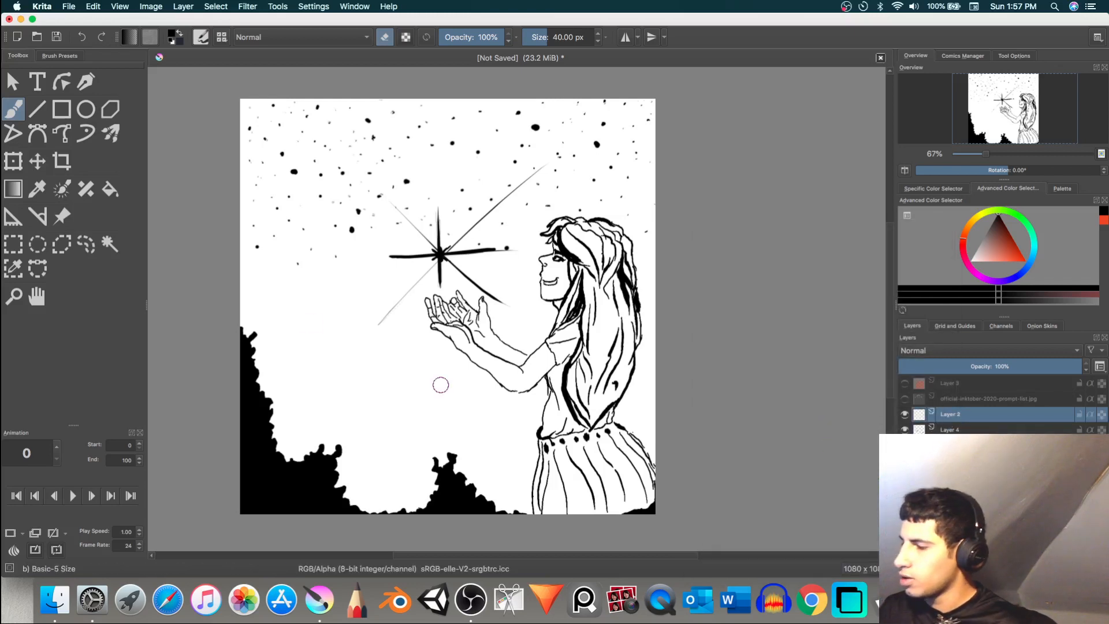
left_click(107, 192)
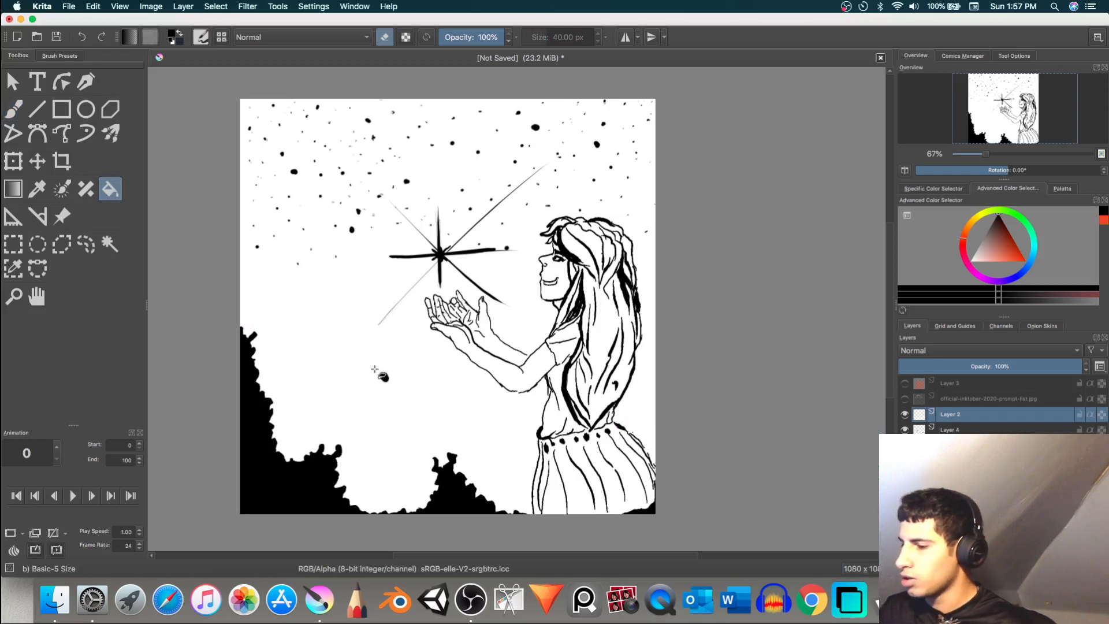
left_click(432, 375)
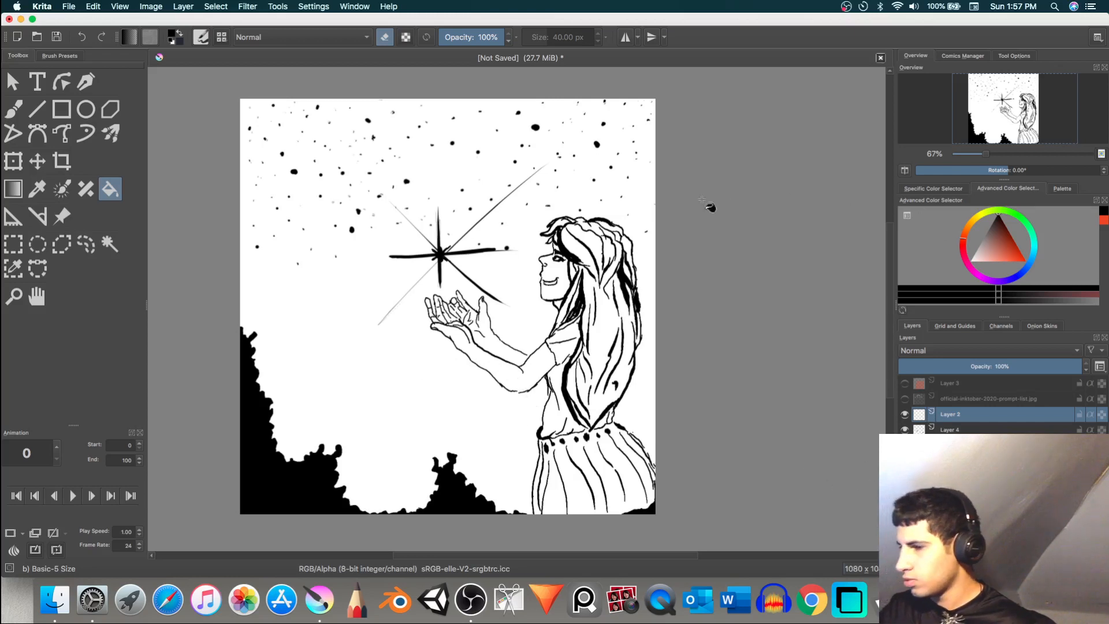
left_click(386, 37)
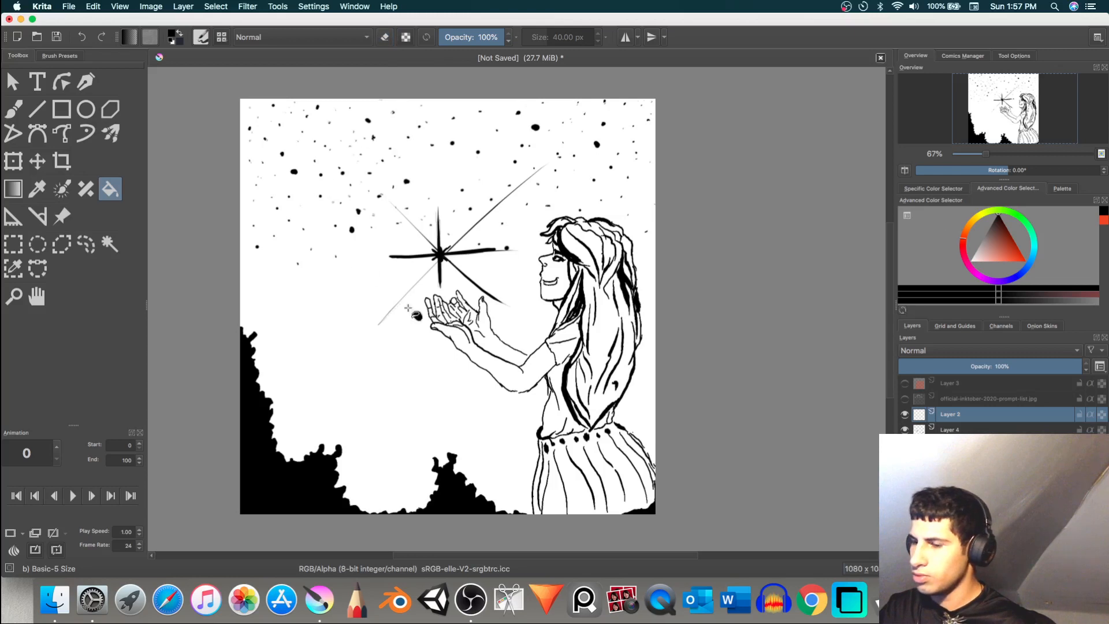
left_click(402, 336)
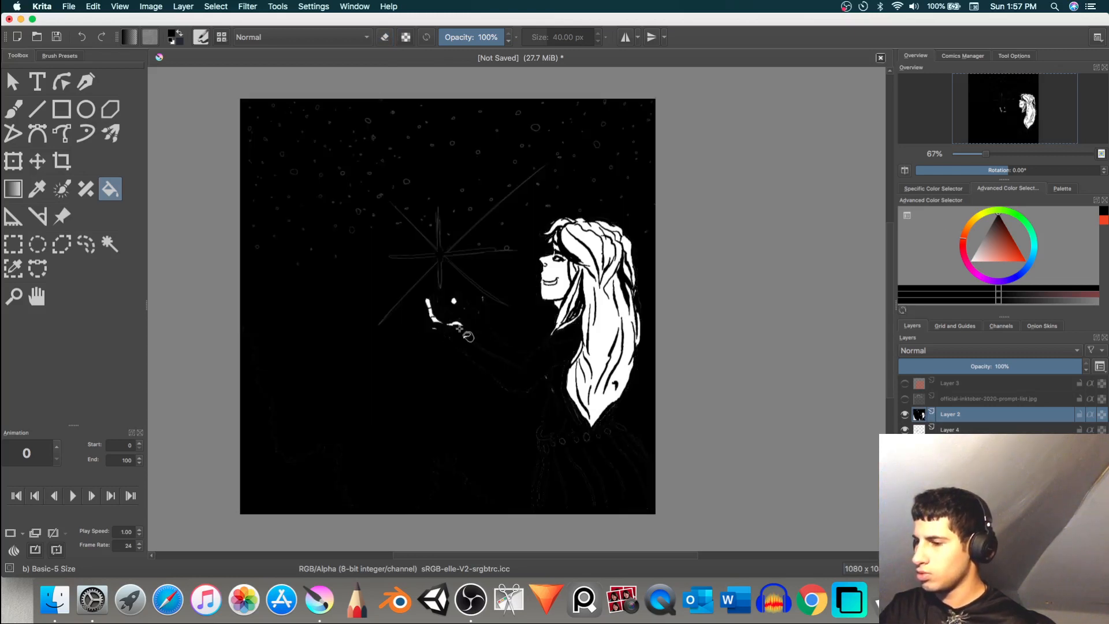
Step: Fill the white areas of the girl's hair, face and neck with black on Layer 2
left_click(604, 339)
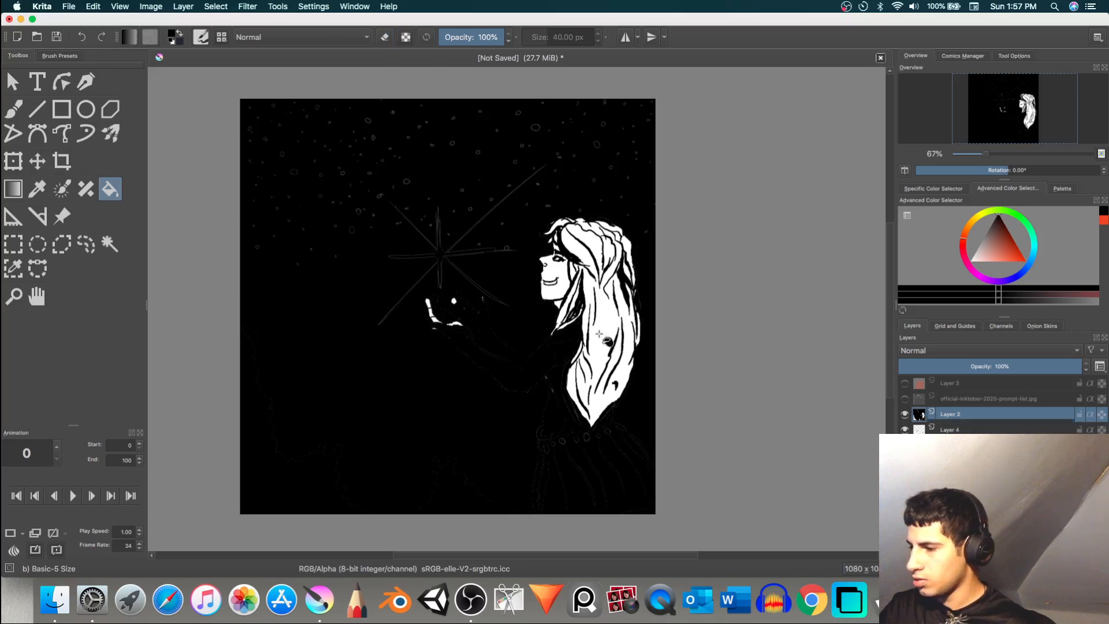
left_click(561, 291)
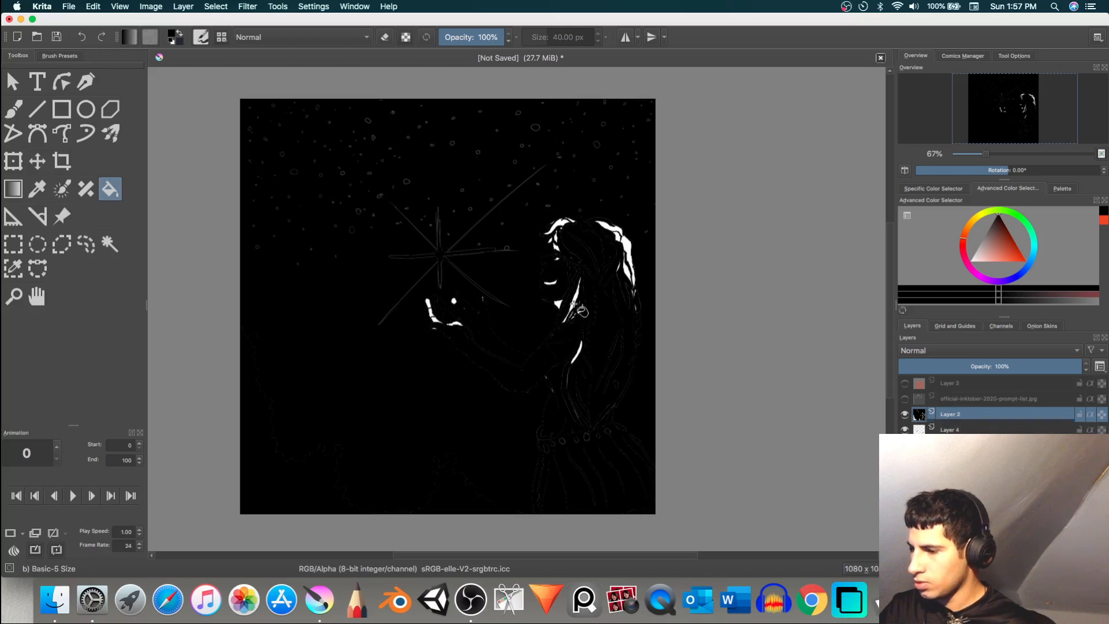
left_click(578, 309)
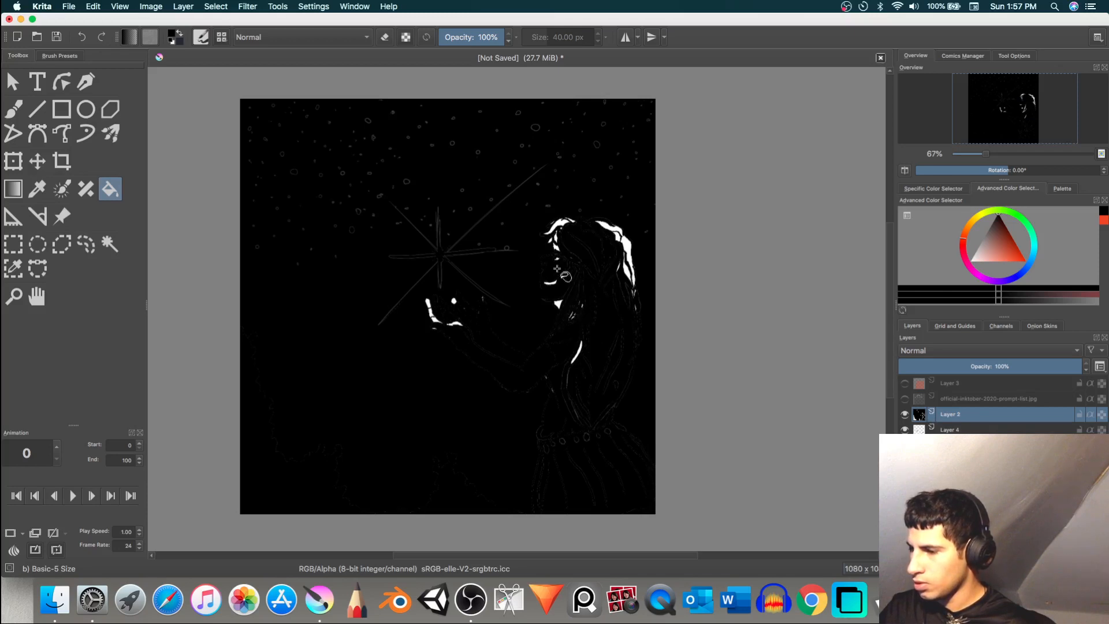
left_click(563, 226)
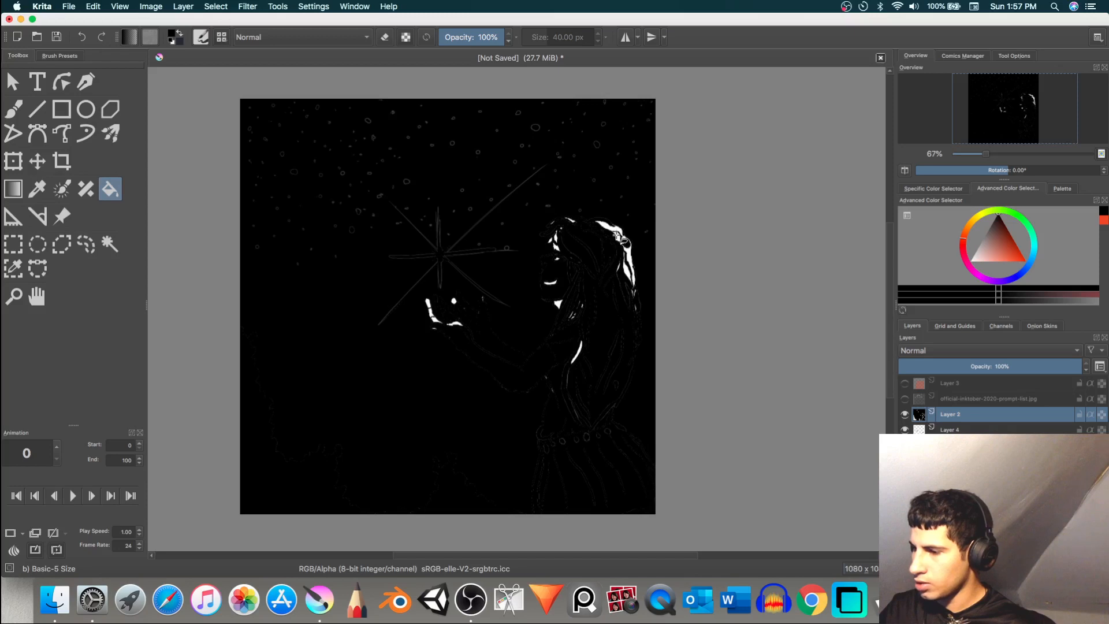
left_click(618, 235)
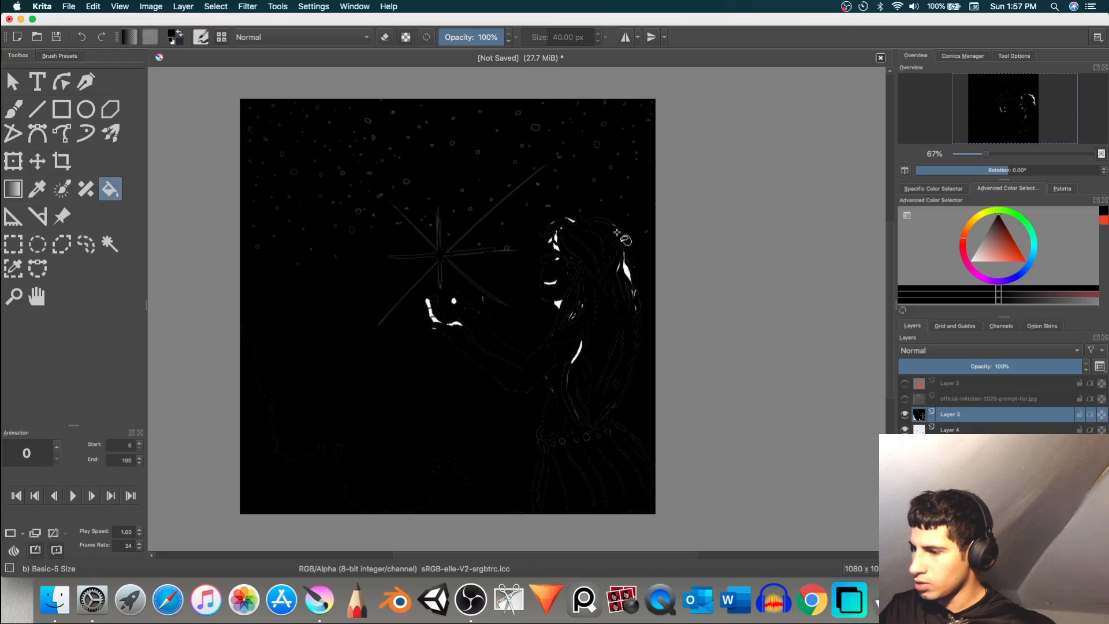
left_click(632, 273)
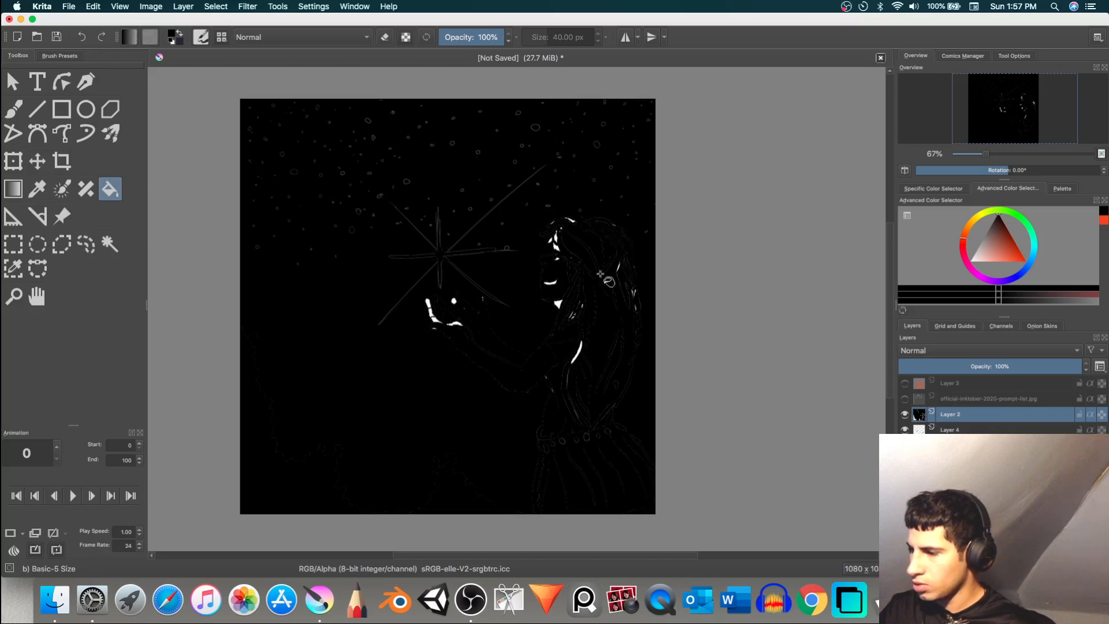
Step: Fill the remaining white areas of the girl's hand and fingers with black
left_click(428, 303)
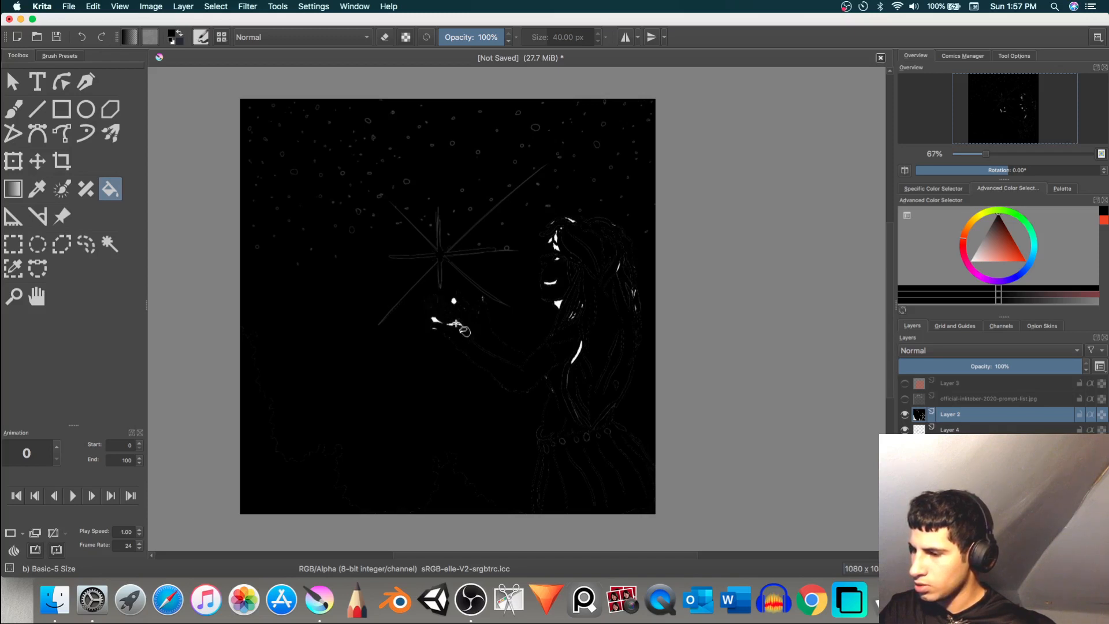
left_click(456, 324)
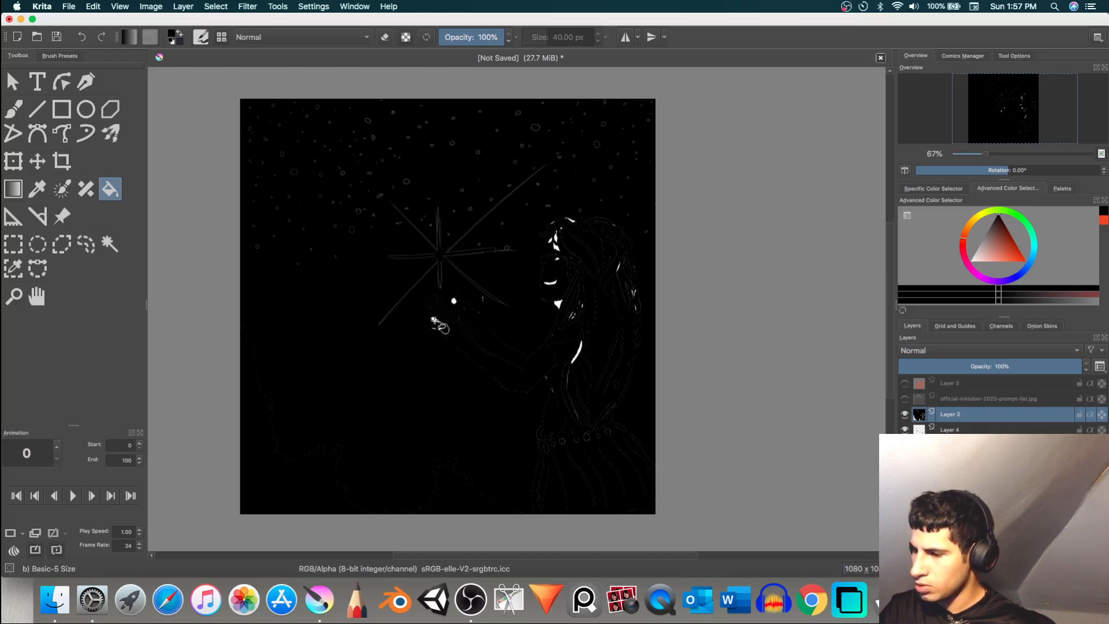
left_click(435, 321)
left_click(454, 301)
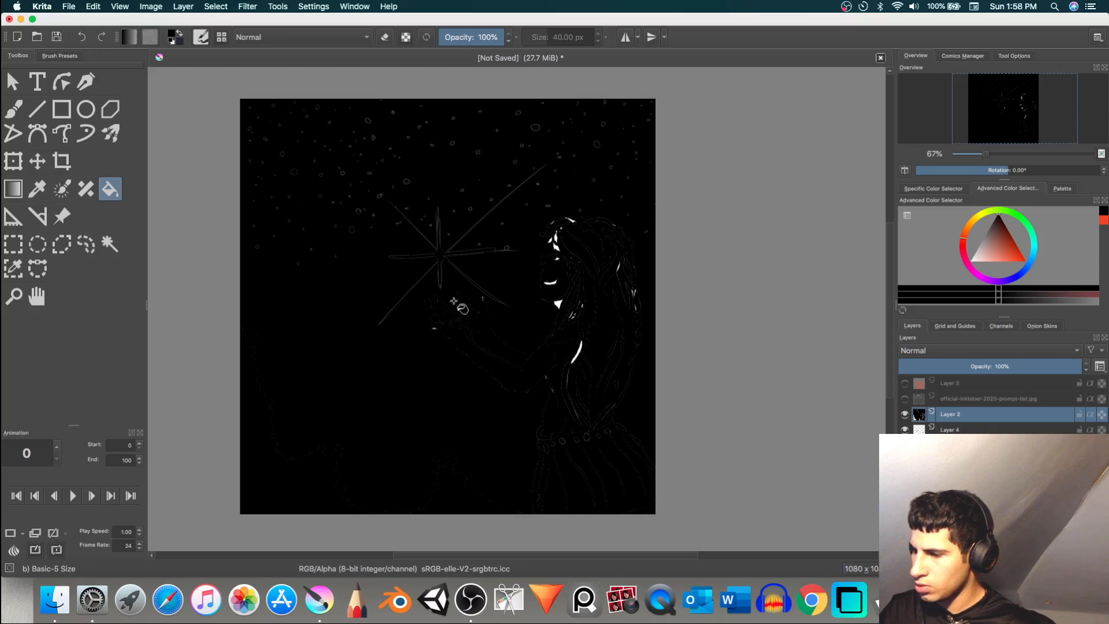
Step: Fill the leftover white gaps at the girl's shoulder, fringe and back hair with black, undoing stray fills
left_click(577, 354)
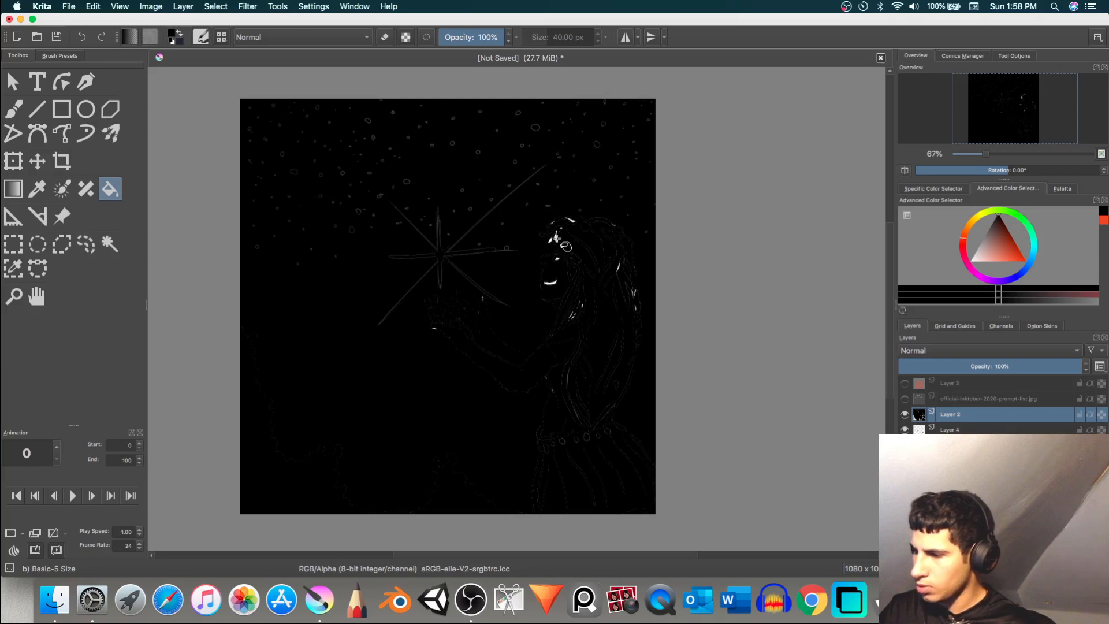
left_click(556, 238)
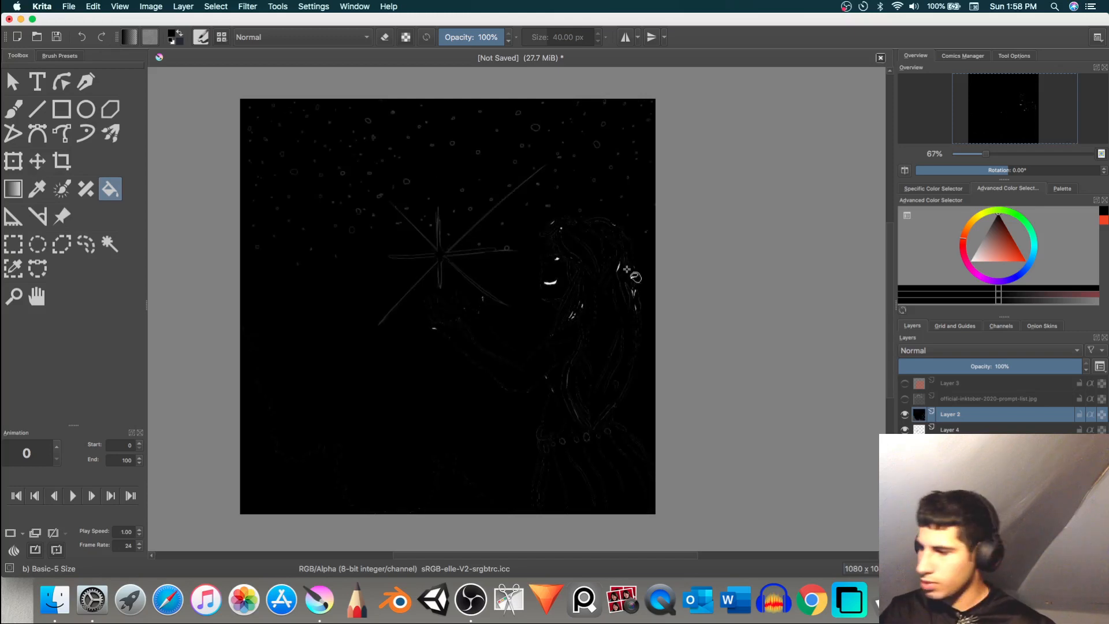
key("super+z")
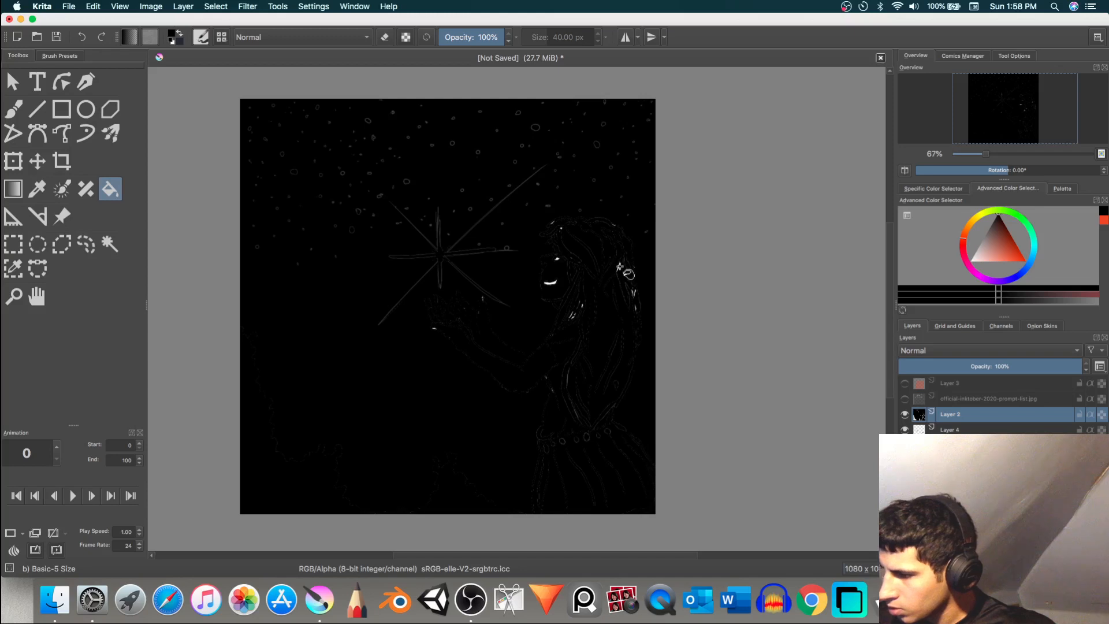
left_click(620, 266)
key("super+z")
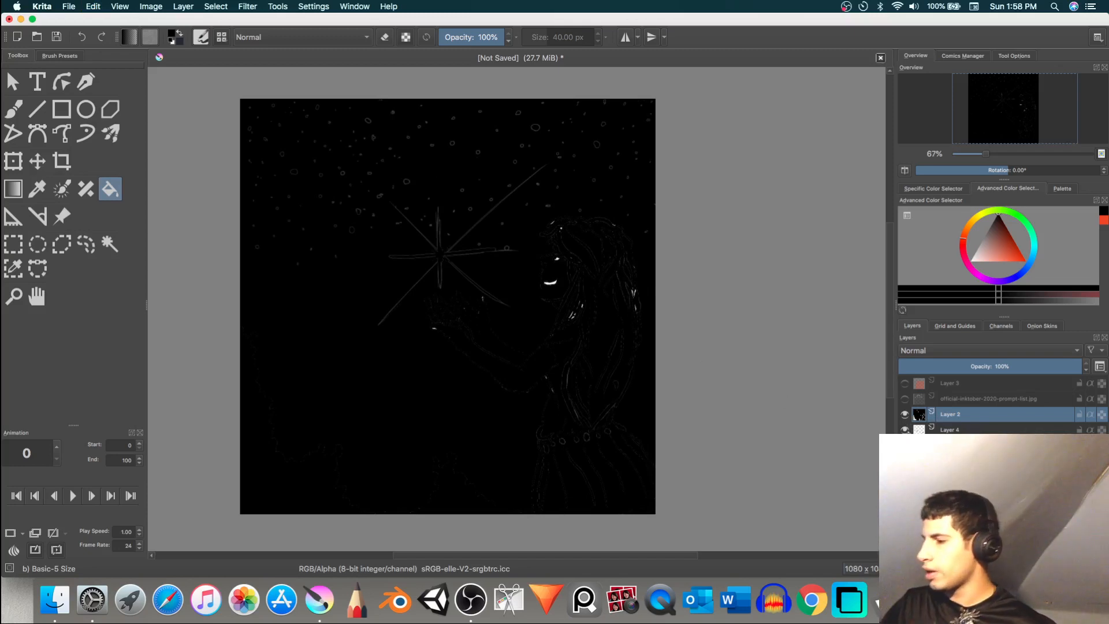
Step: Hide Layer 4 and toggle the visibility of Layer 1 to preview the stars and line art in white on black
left_click(905, 429)
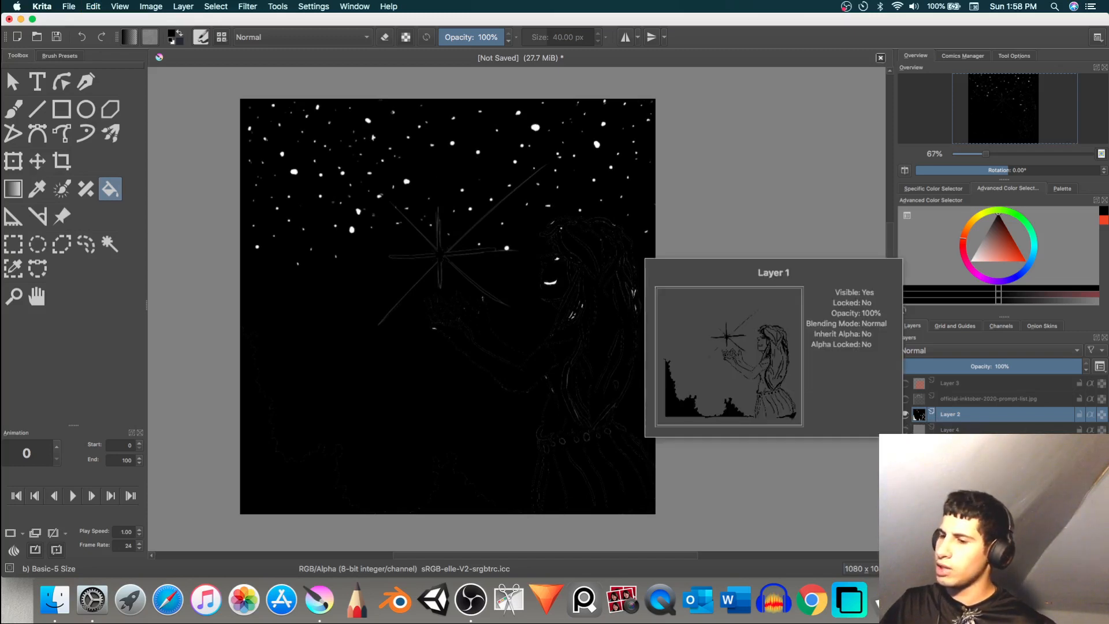
left_click(905, 445)
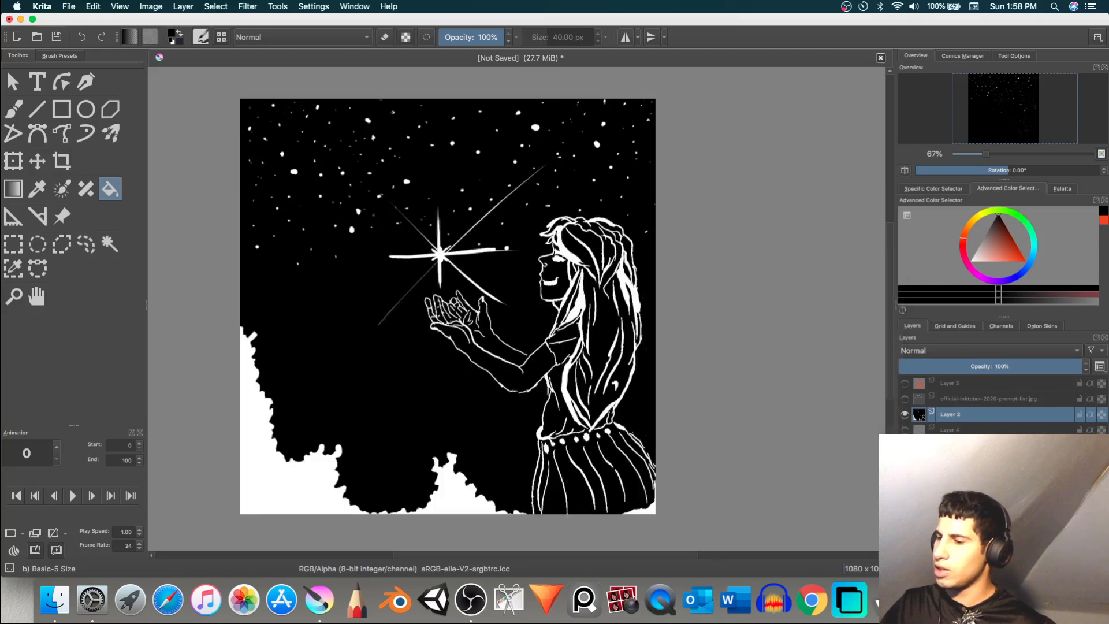
left_click(905, 445)
left_click(905, 445)
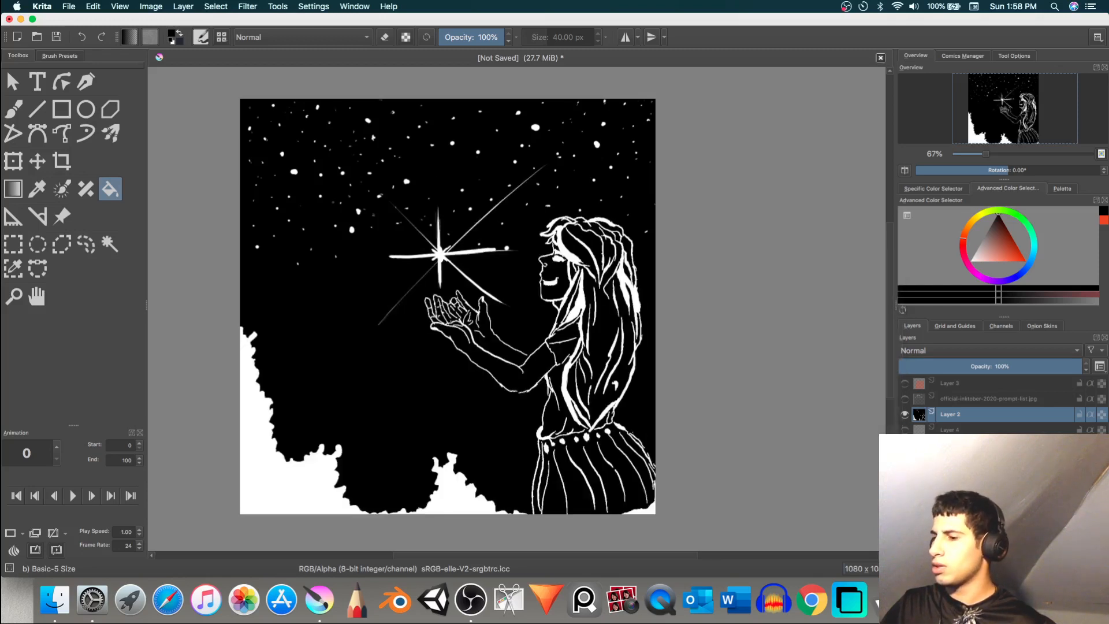
left_click(905, 445)
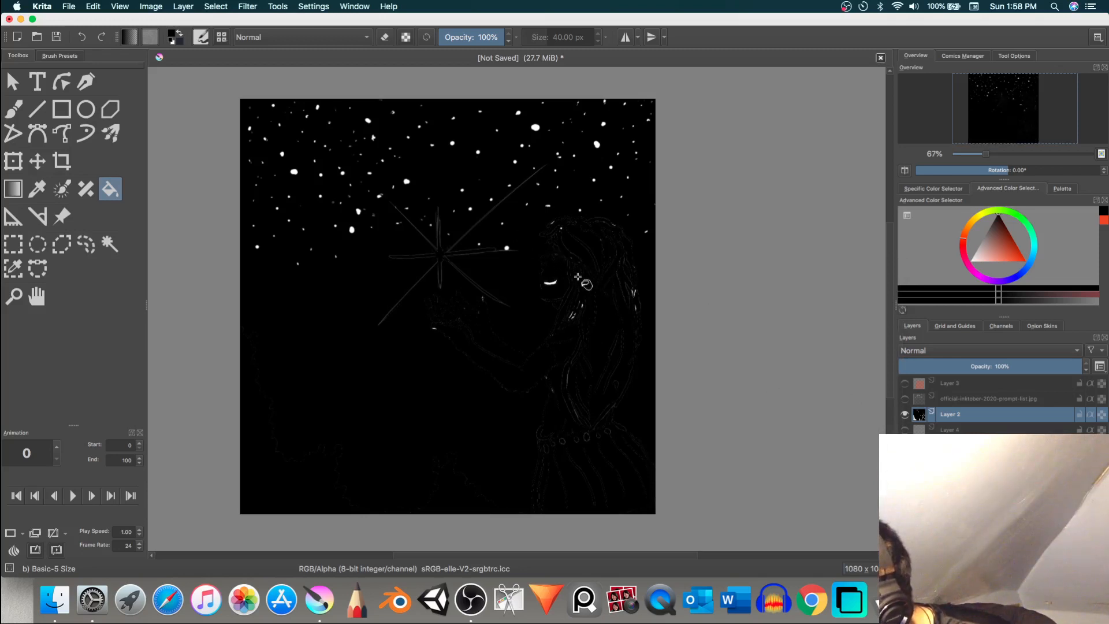
Step: Try filling the girl's white mouth with black, and undo the fill
left_click(555, 283)
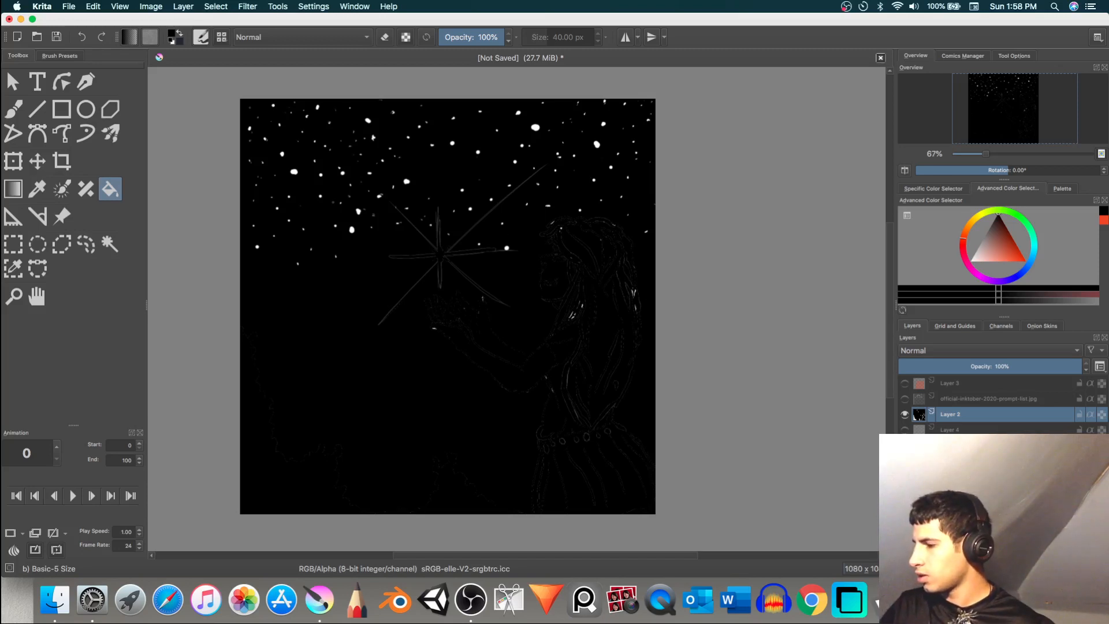
key("super+z")
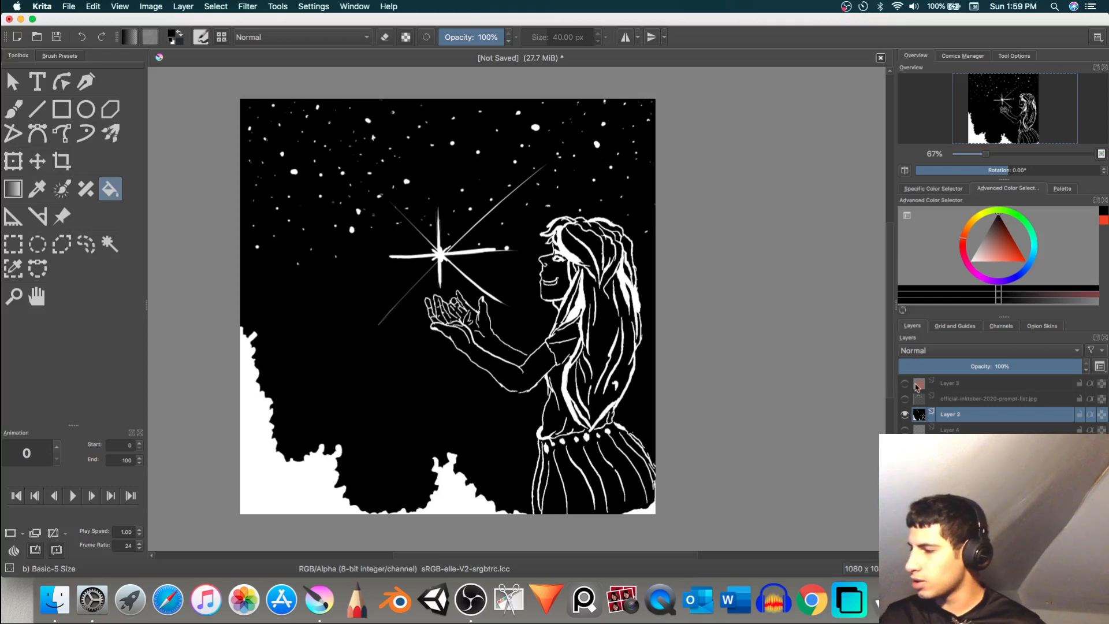
Step: Show the official Inktober 2020 prompt list layer and the red strike-out bar layer above it
left_click(905, 400)
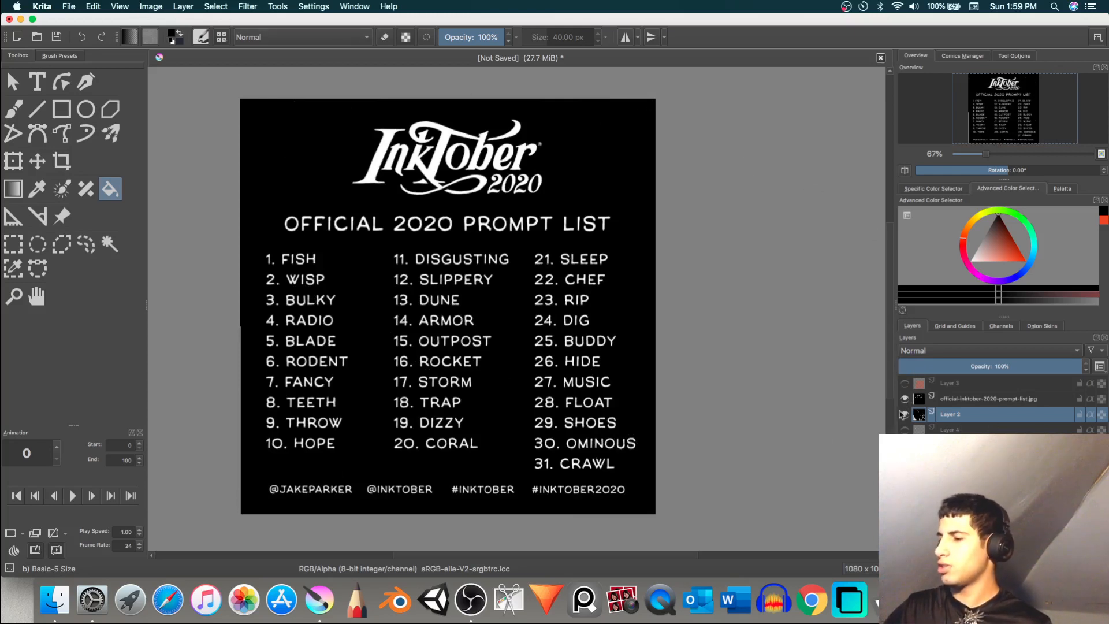
mouse_move(906, 412)
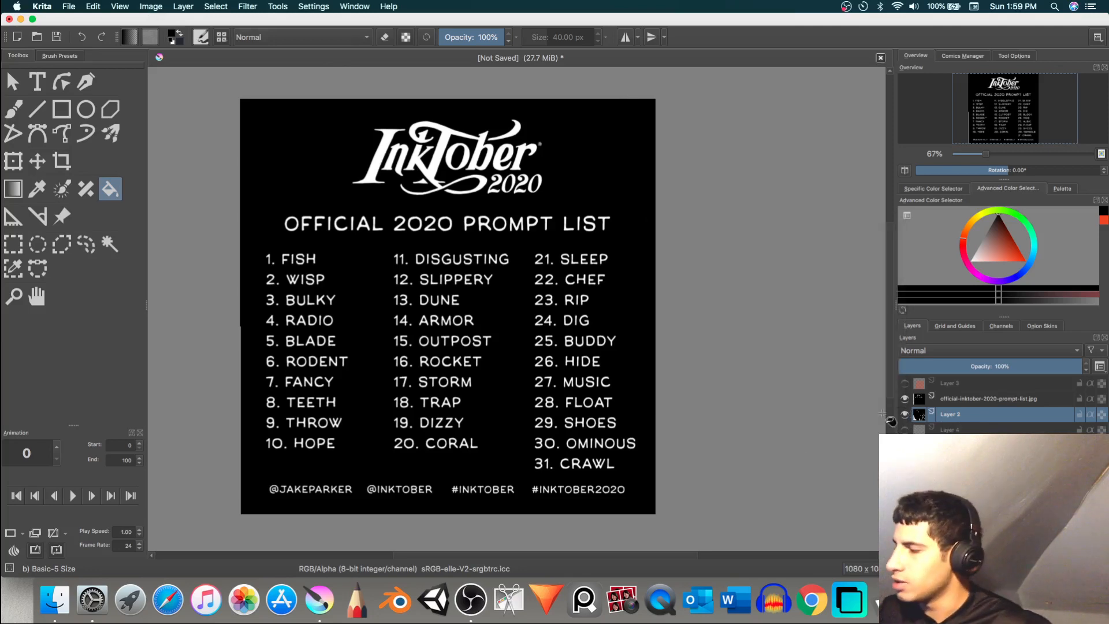
left_click(904, 384)
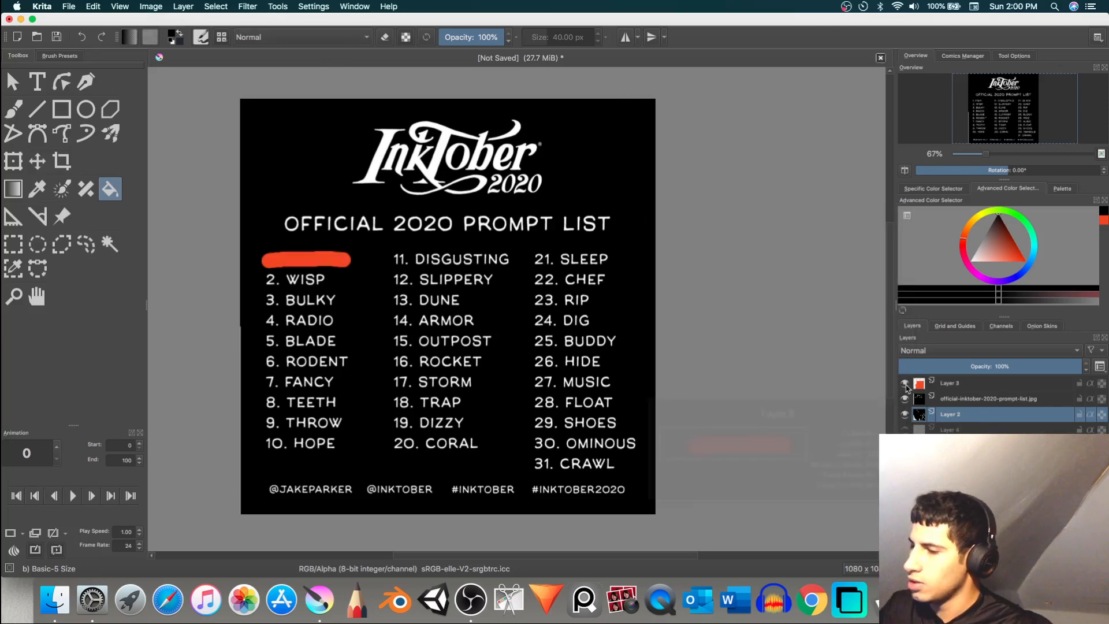
Step: Duplicate the red bar layer, Layer 3, and move the copy down with the Transform tool to cover the prompt "2. WISP"
left_click(947, 385)
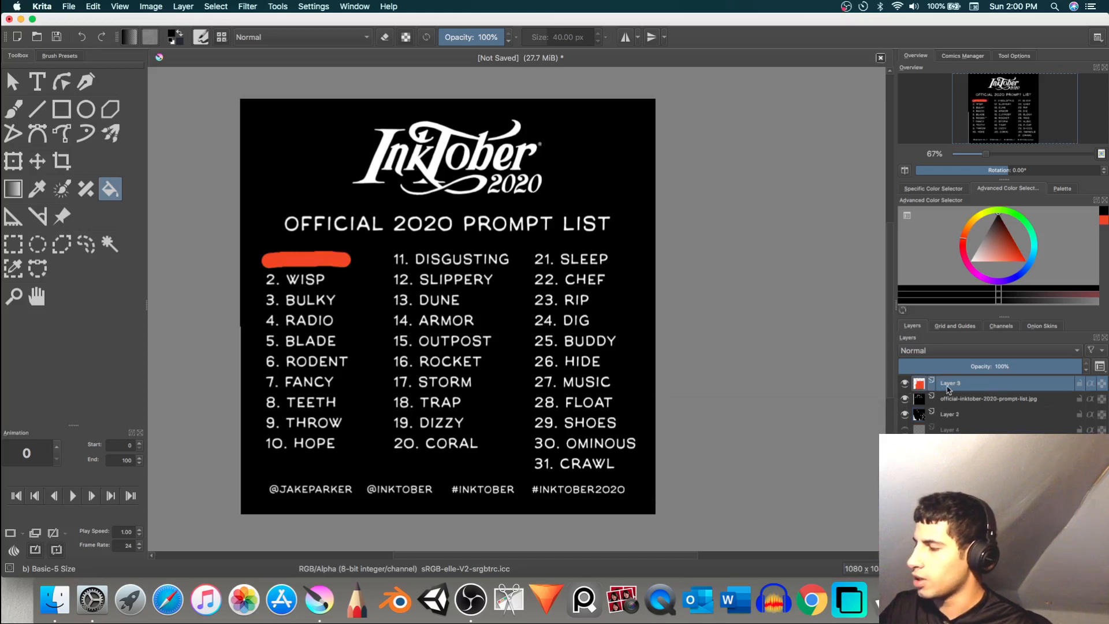
right_click(948, 387)
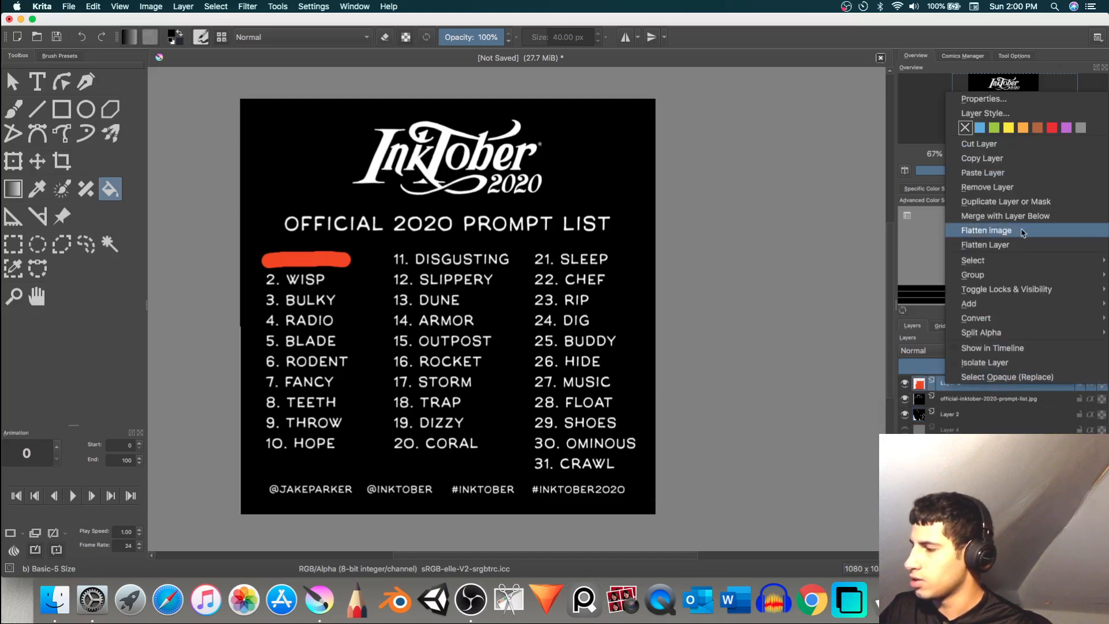
left_click(1024, 209)
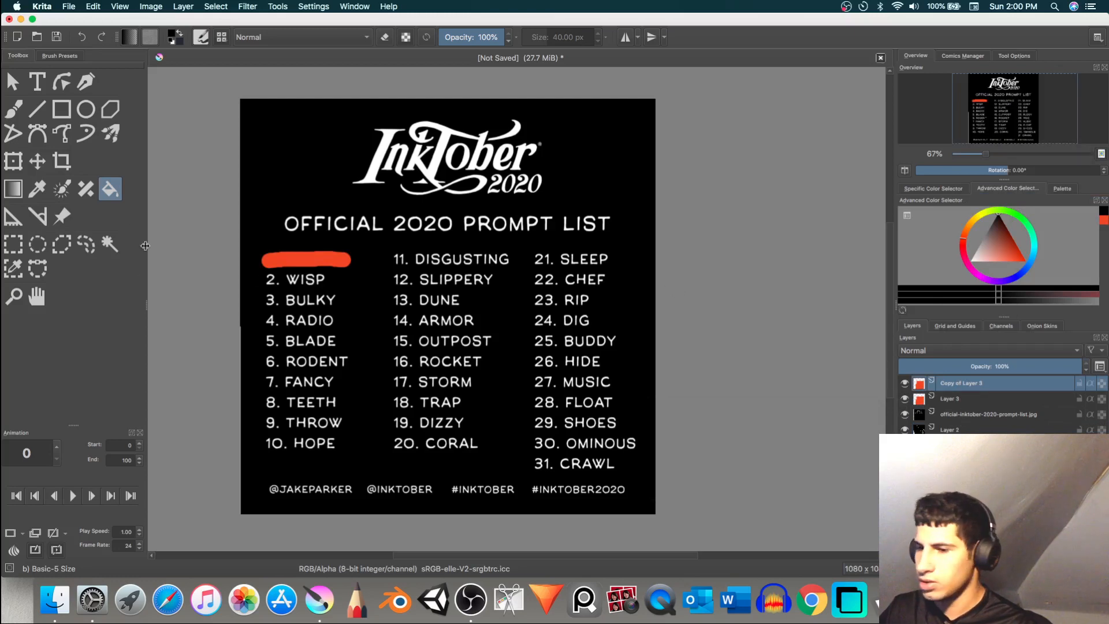
left_click(12, 161)
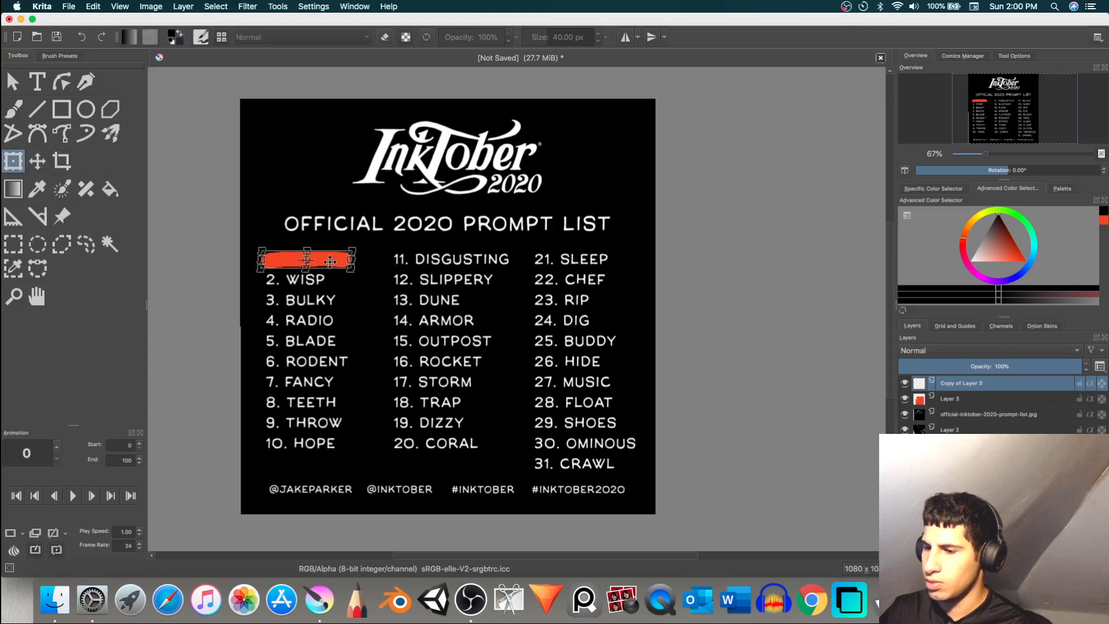
left_click_drag(333, 261, 329, 281)
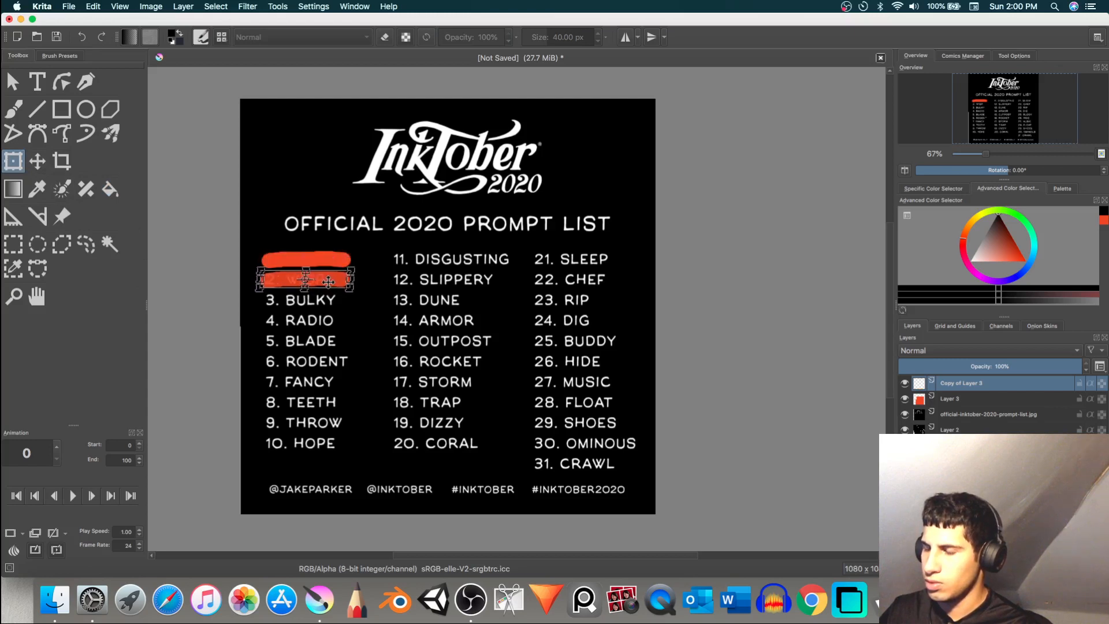
key("Return")
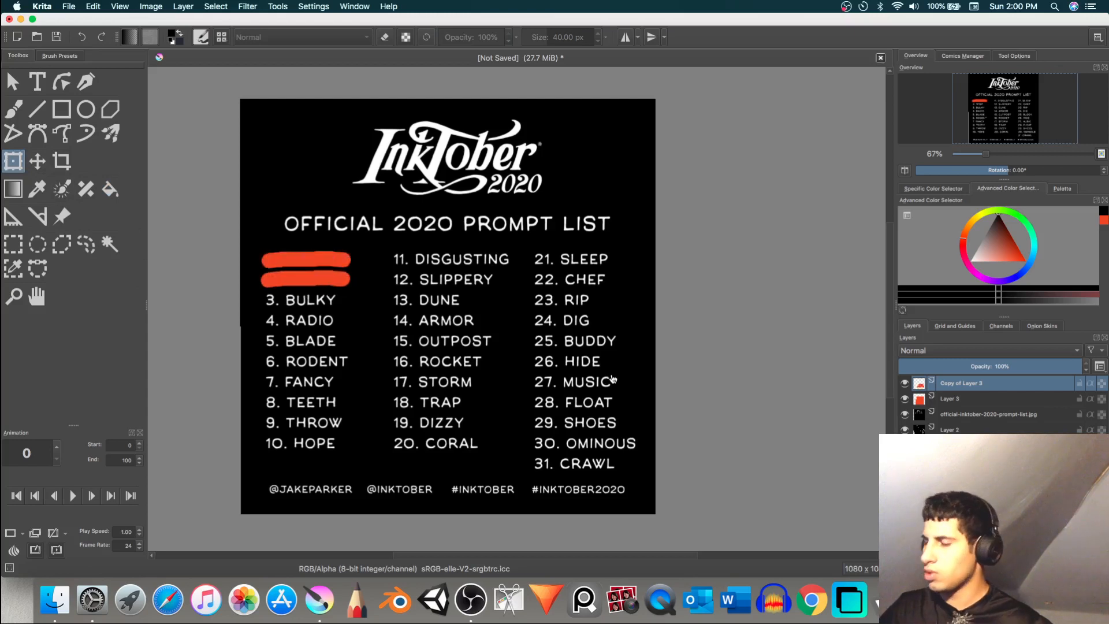